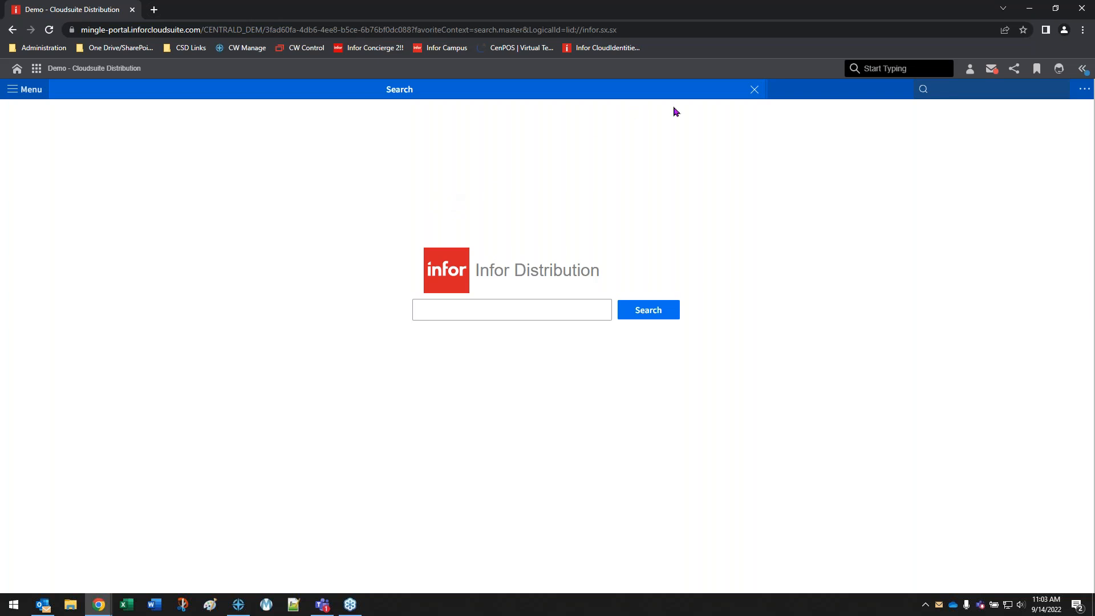
Close the Search page and open Administrator Options by searching for "ao"
left_click(754, 90)
left_click(939, 88)
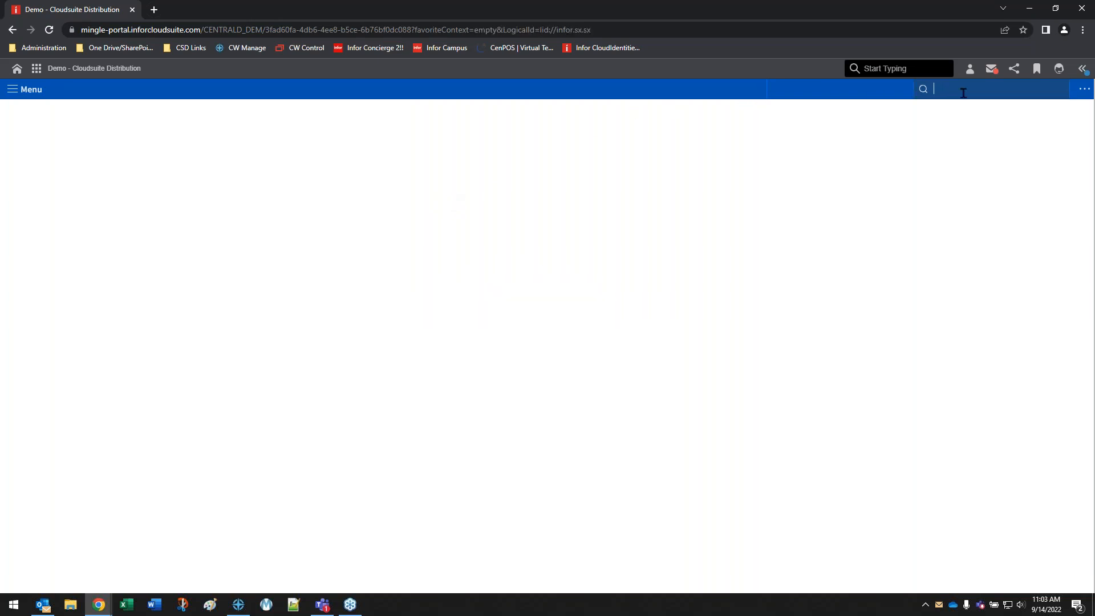
type("ao - Administrator Options")
key("Return")
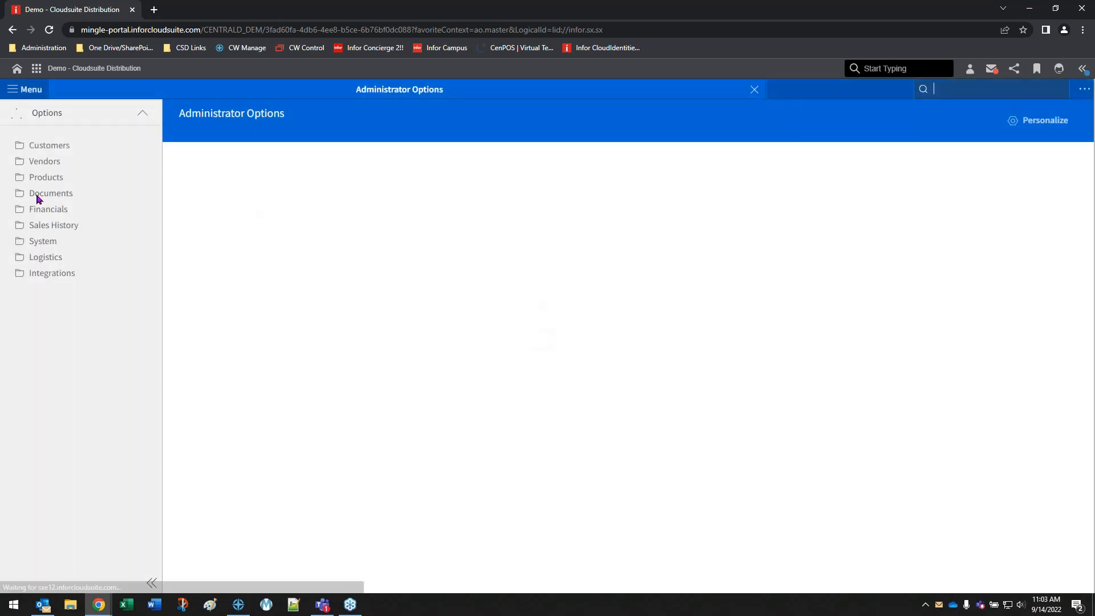
Open the Entry Settings for Sales Orders within the Documents options
left_click(36, 194)
left_click(63, 227)
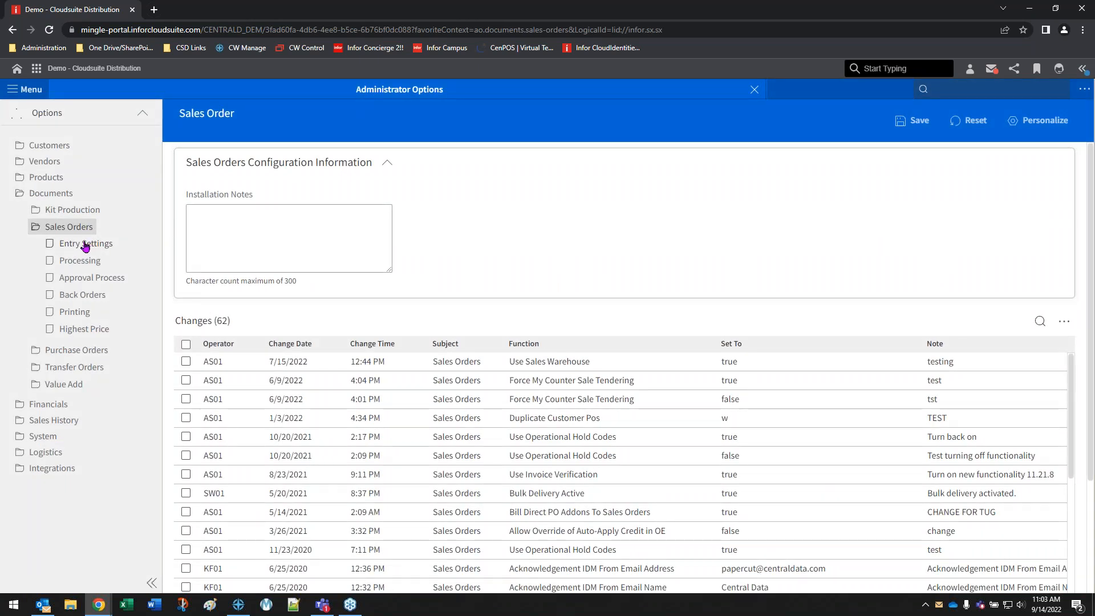
left_click(90, 246)
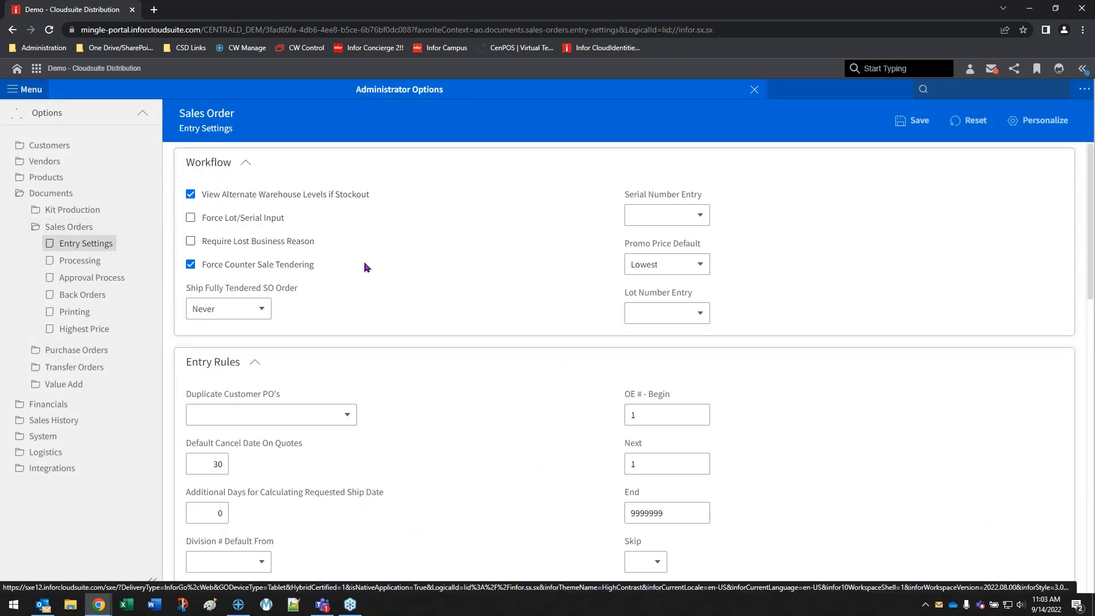
Open the Sales Orders Approval Process settings and examine the default order approval type and the approval type for returns
left_click(87, 279)
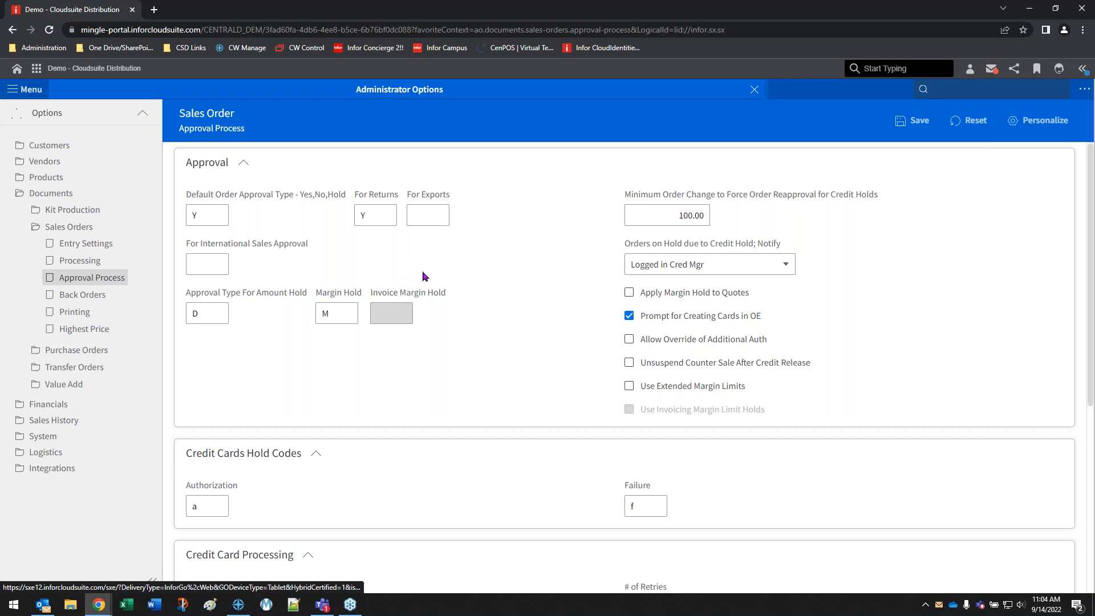
left_click(211, 214)
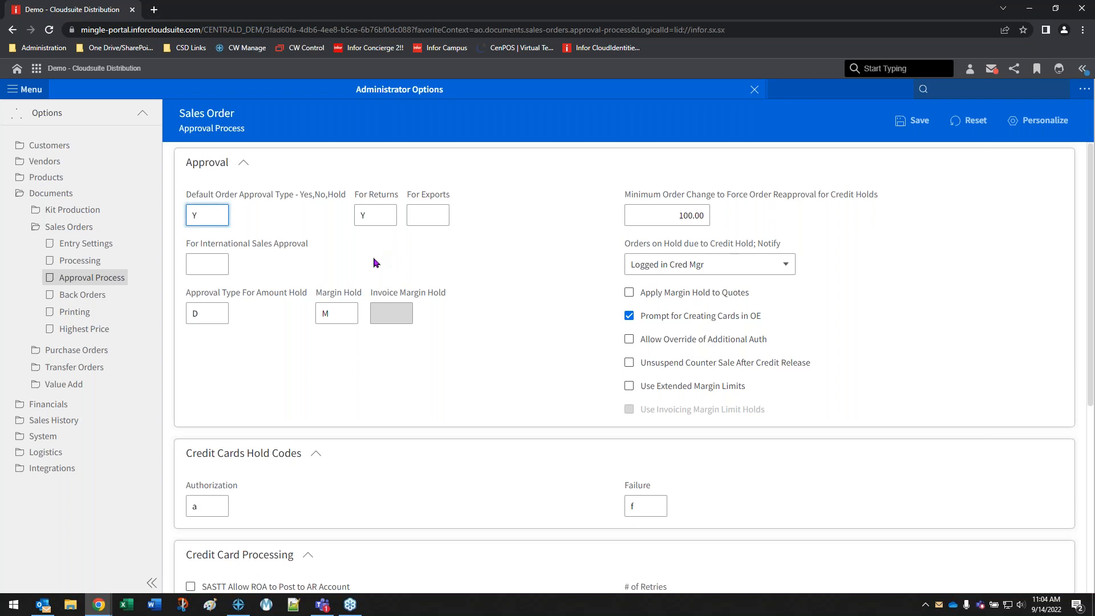
left_click_drag(198, 214, 185, 222)
left_click_drag(378, 213, 353, 226)
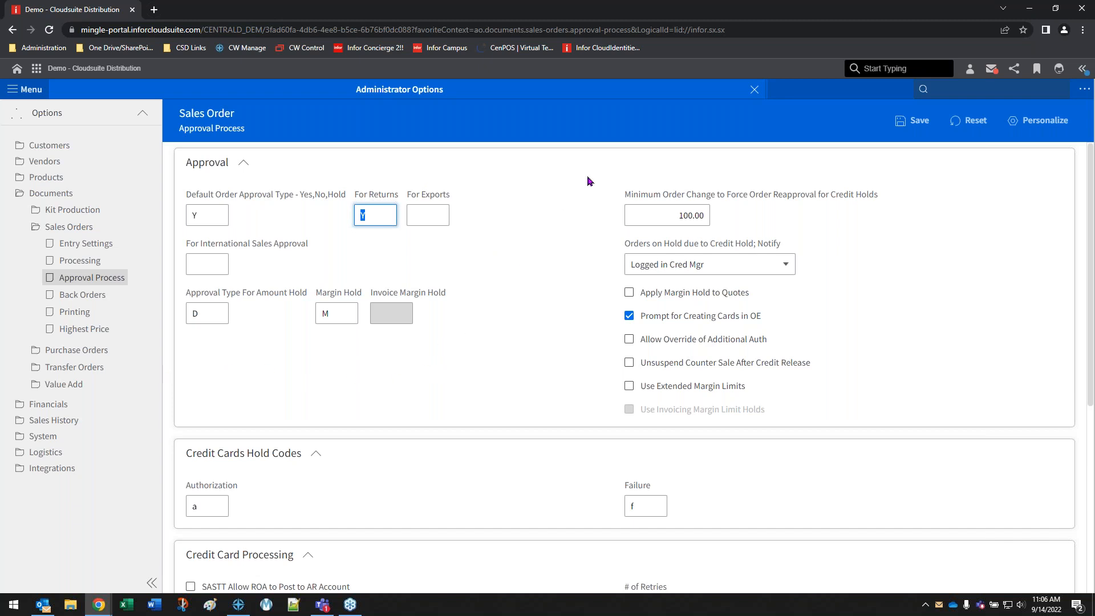
Minimize the browser, open the Hold Code Comparison document from the desktop in Word, and review the table of legacy and operational hold codes
left_click(1031, 9)
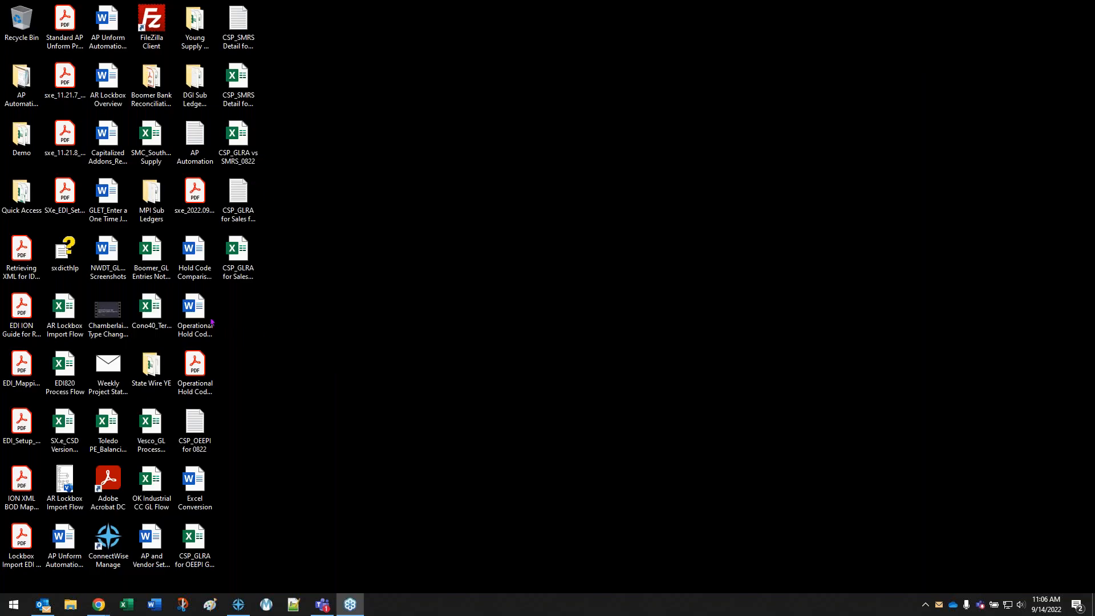
double_click(194, 254)
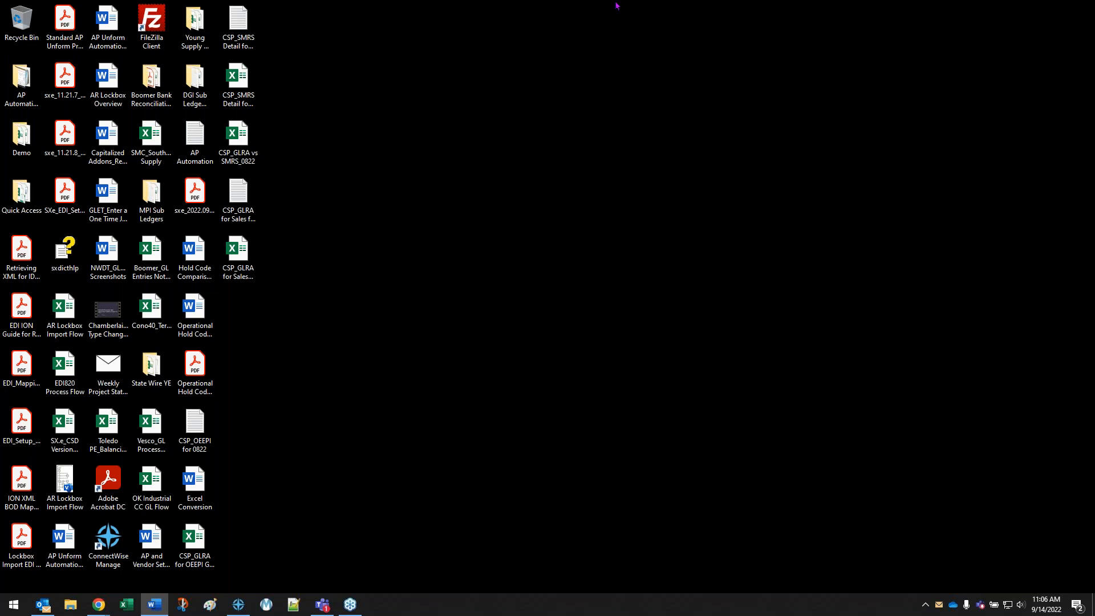
scroll(650, 227, "up", 6, "ctrl")
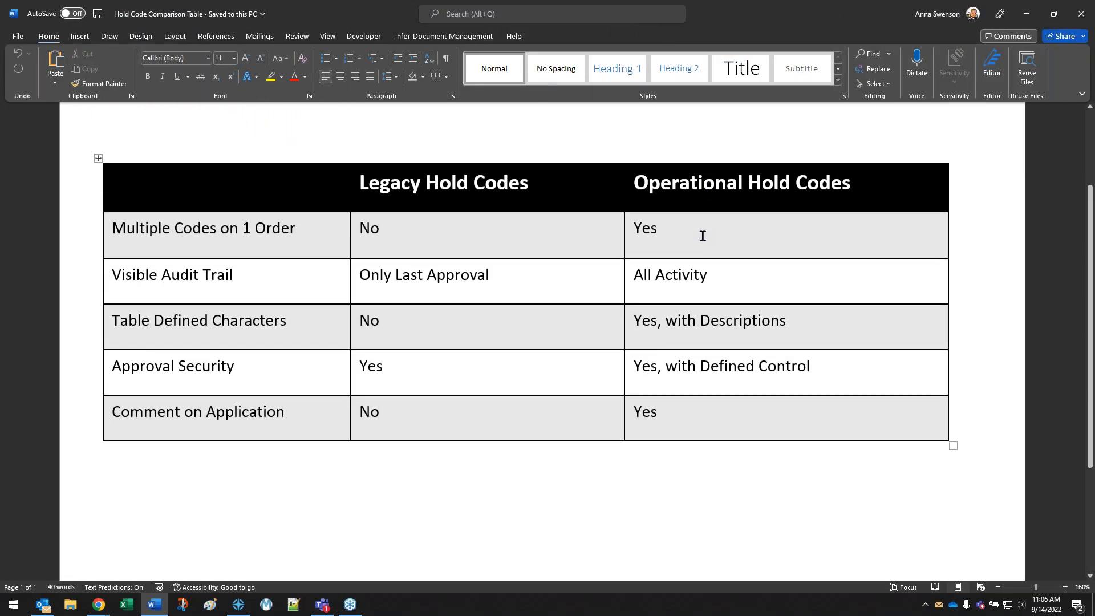
scroll(639, 322, "down", 2)
scroll(656, 331, "up", 2)
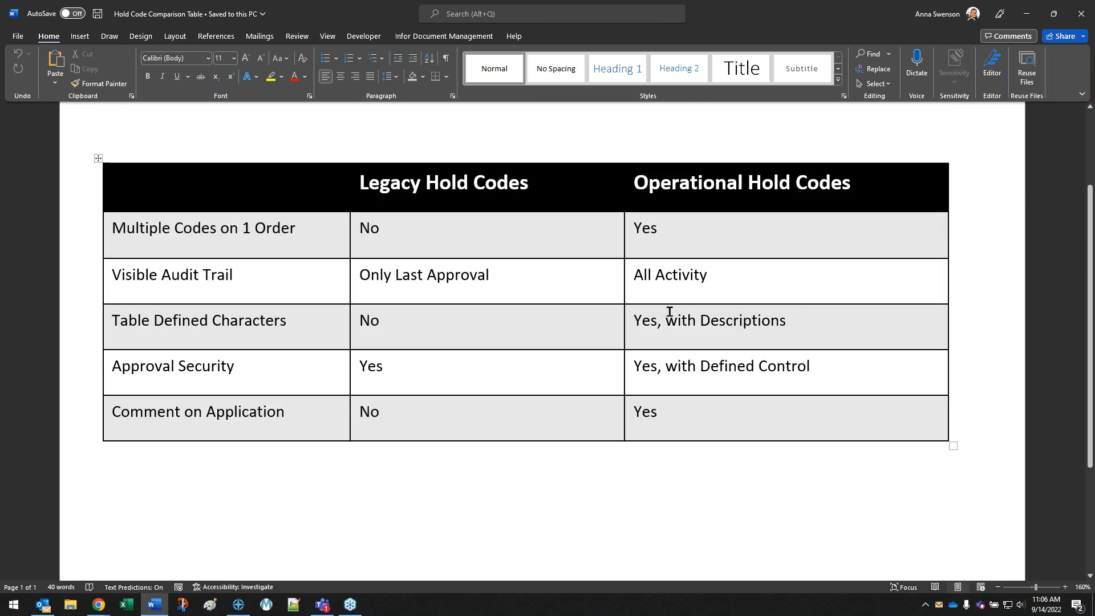
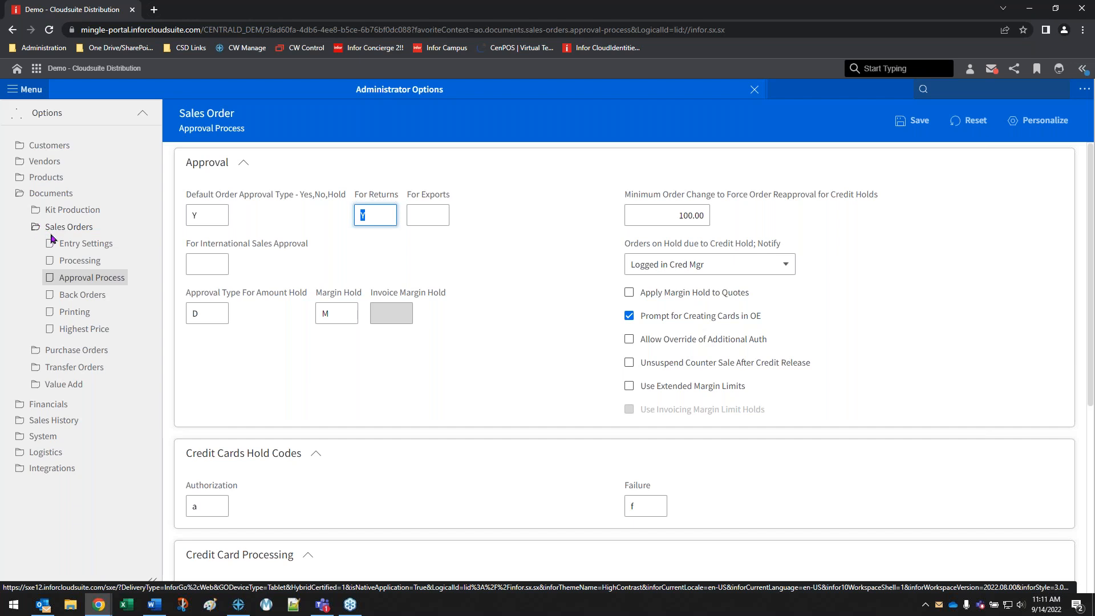
Examine the Use Operational Hold Codes option in the Entry Settings for Sales Orders, and close Administrator Options
left_click(78, 249)
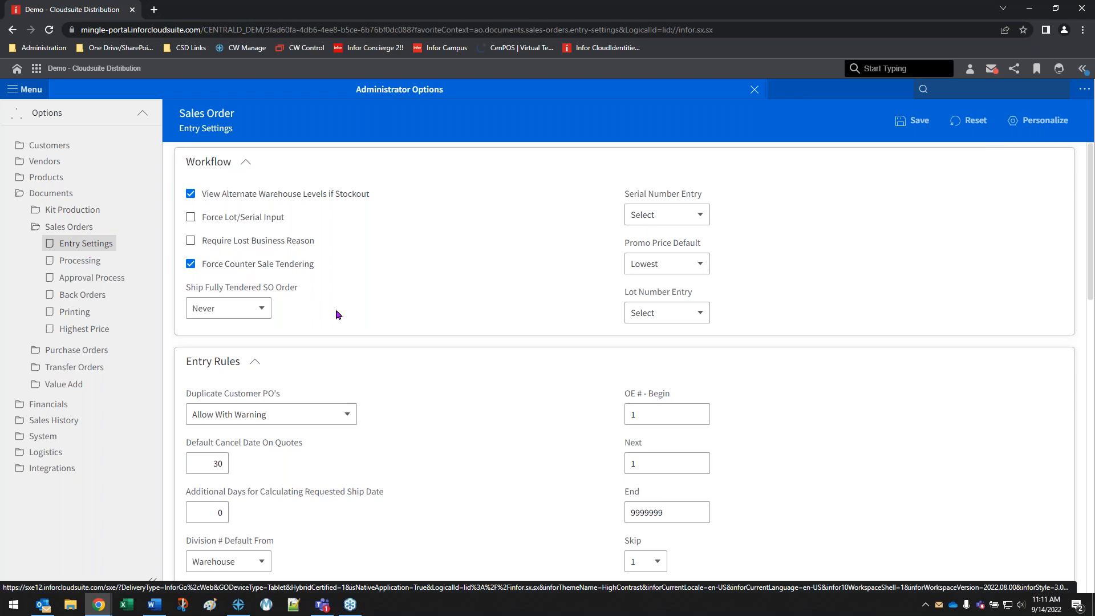
scroll(336, 313, "down", 4)
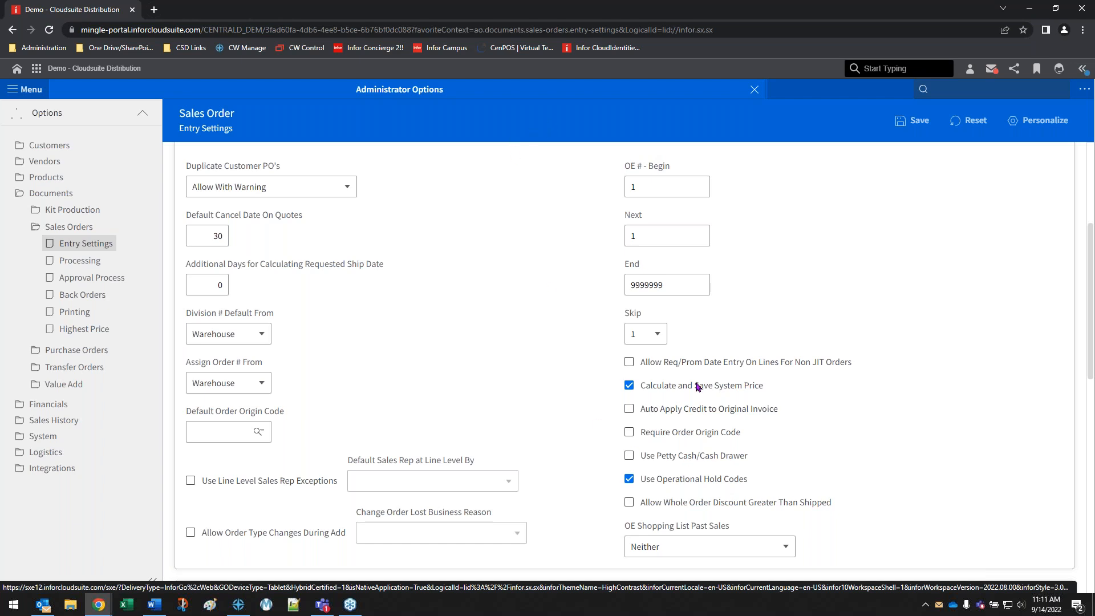
left_click(754, 91)
Open Table Code Value Setup by searching for "sastt" and choose the Operational Hold Code table
left_click(935, 87)
type("sastt")
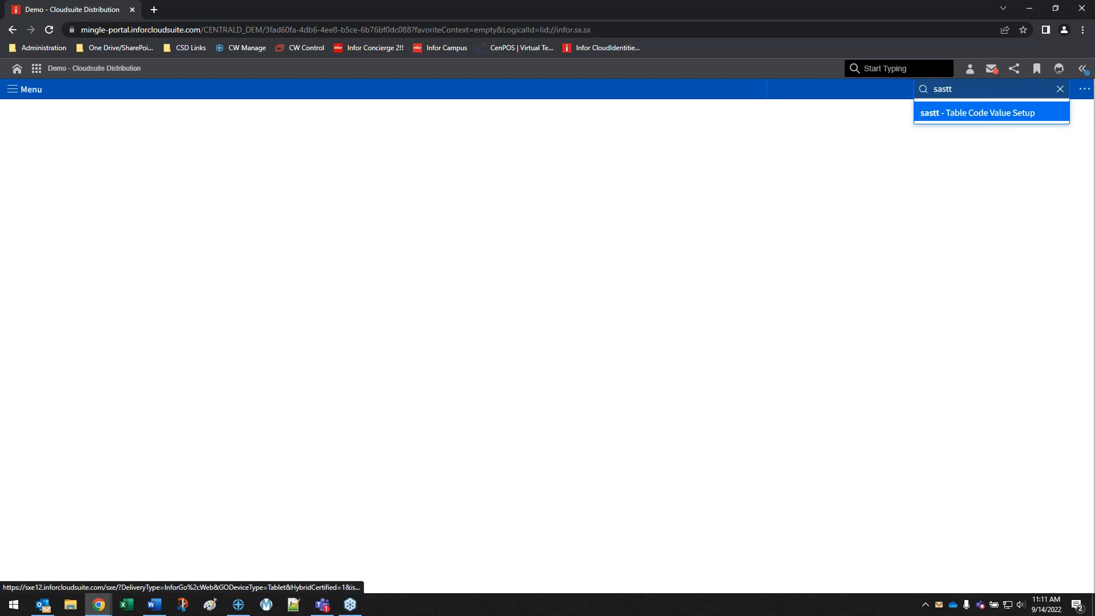
left_click(974, 121)
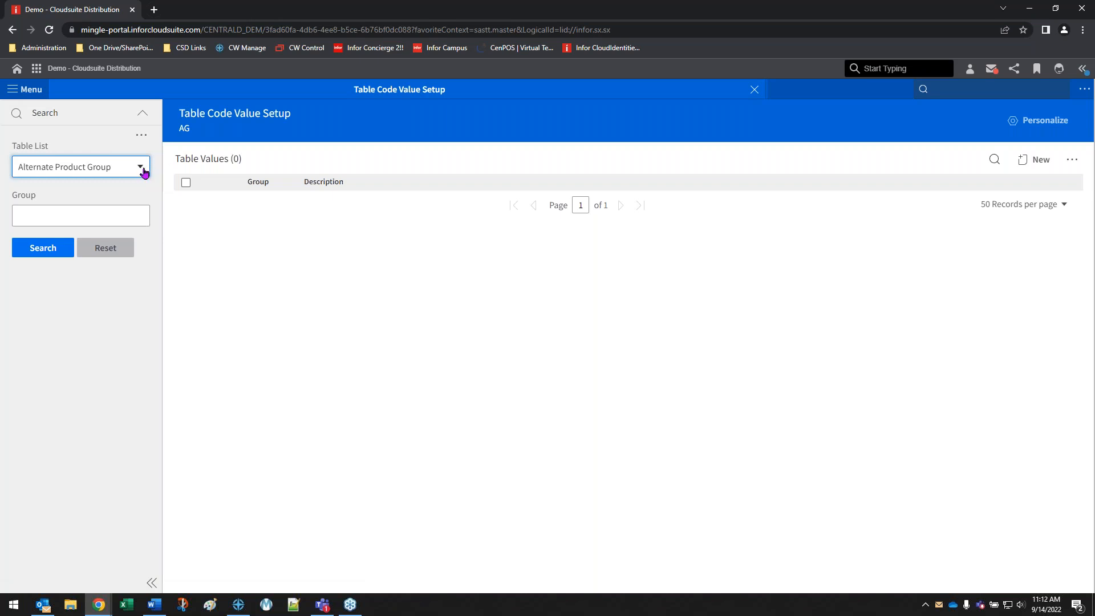
left_click(143, 171)
scroll(114, 242, "down", 10)
scroll(113, 245, "down", 6)
left_click(89, 252)
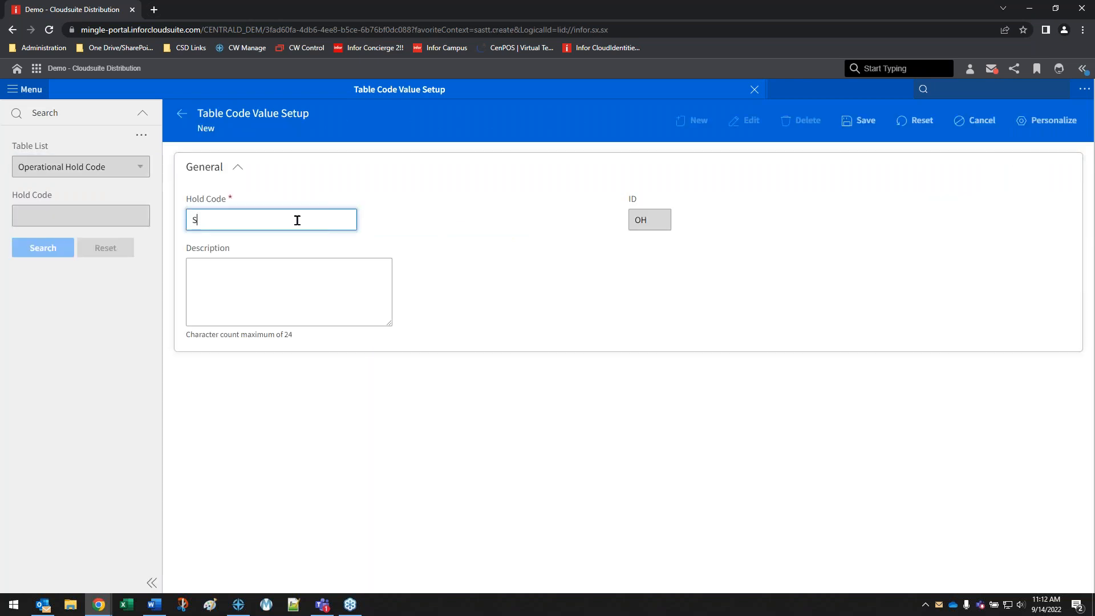
Create the operational hold code S with the description "Shipping Info Needed" and save it
key("Tab")
type("Shipping Info Needed")
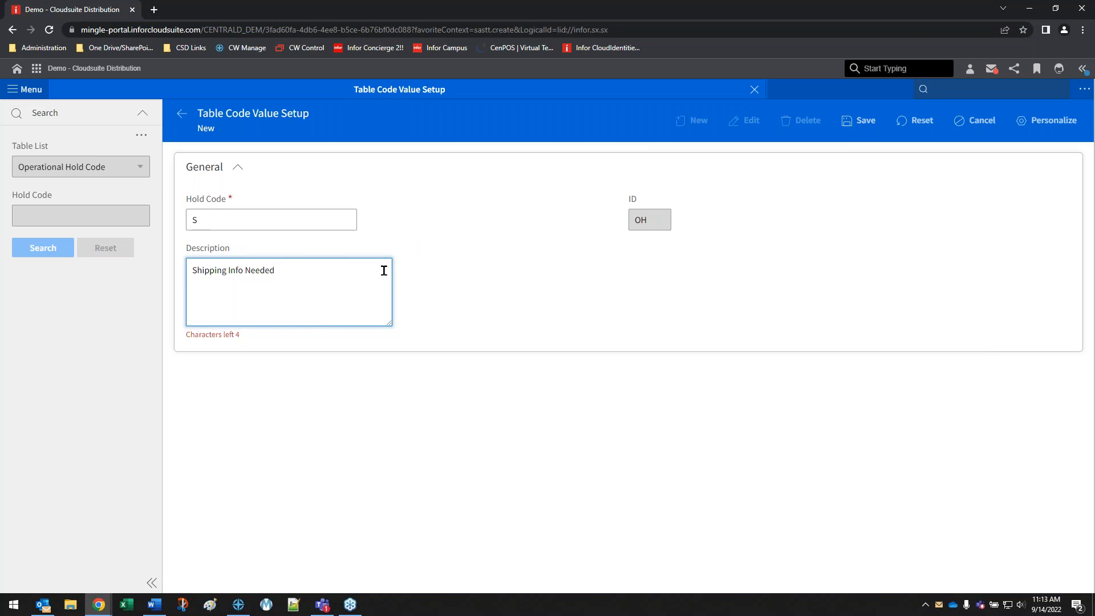
left_click(865, 122)
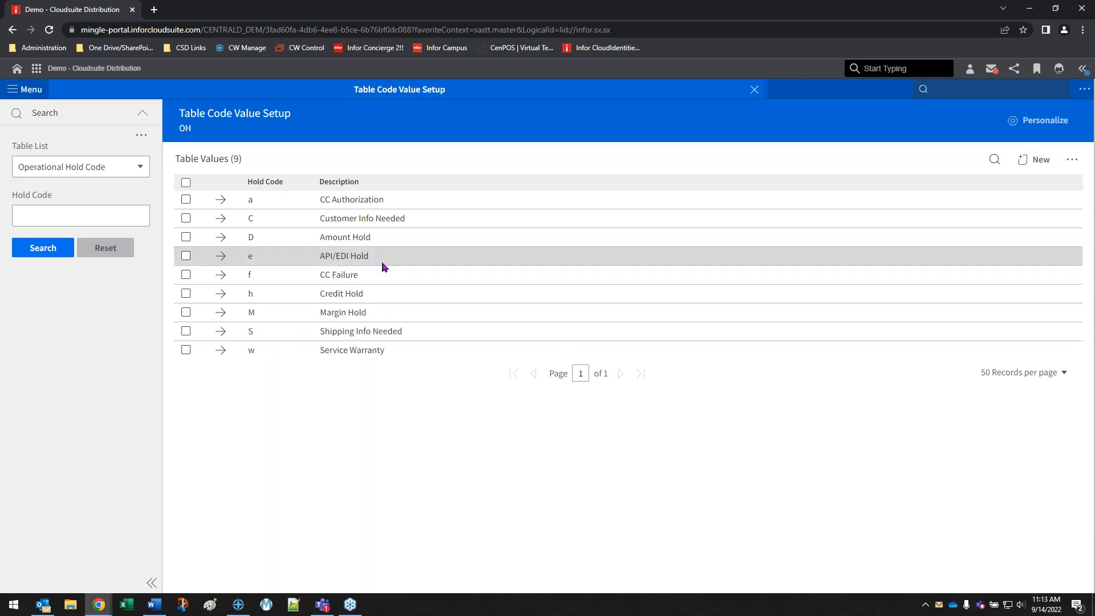
Replace Table Code Value Setup with Operator Setup by searching for "saso", and open the detail record of operator AS01
left_click(755, 90)
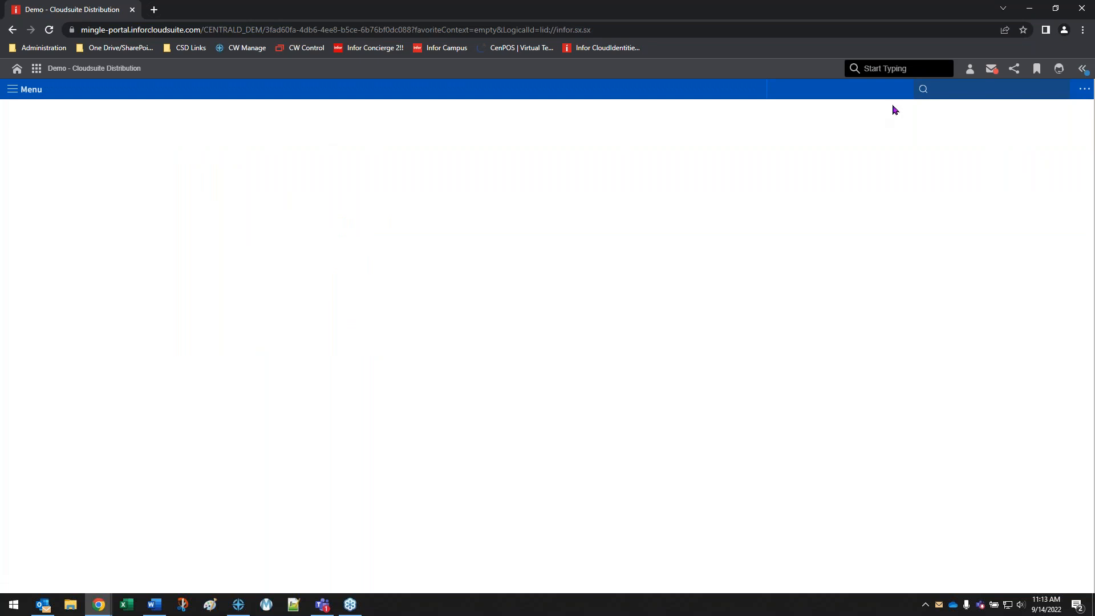
type("saso")
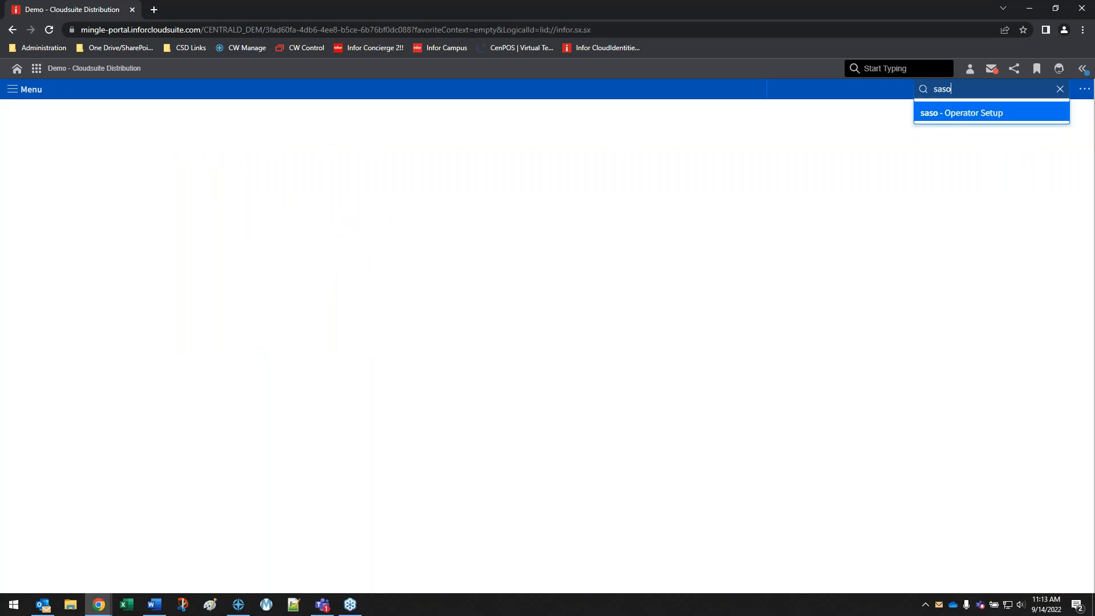
left_click(968, 113)
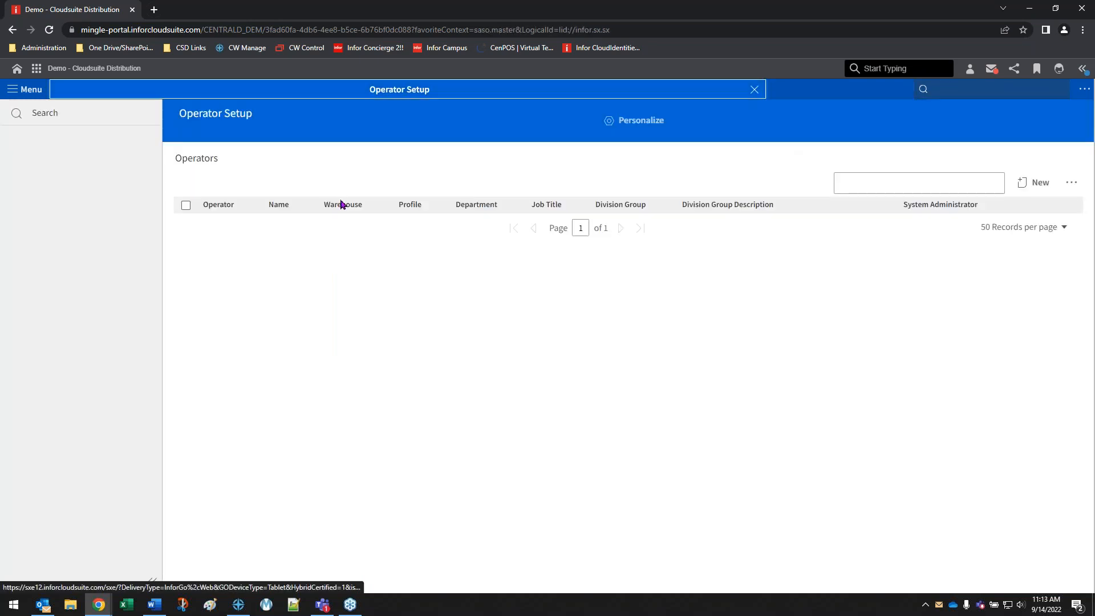
type("as01")
key("Tab")
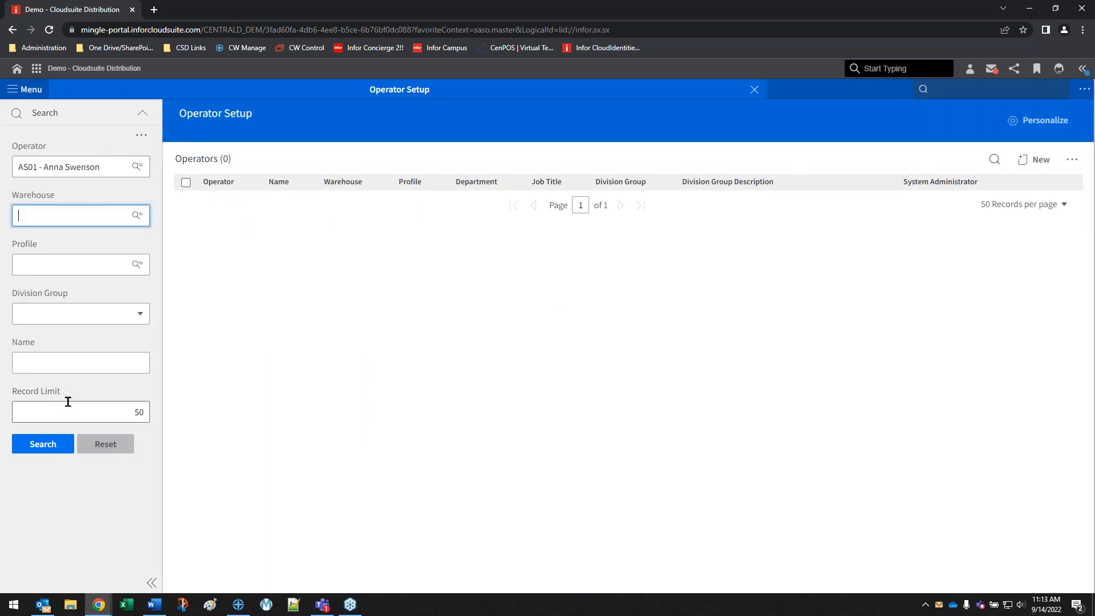
left_click(54, 445)
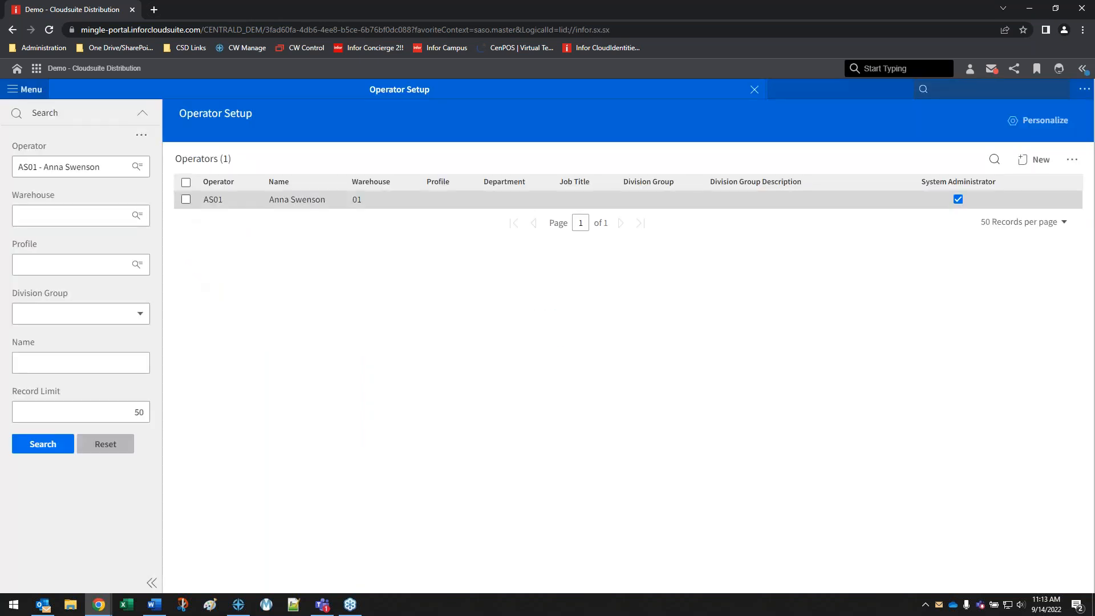
left_click(804, 199)
left_click(1000, 183)
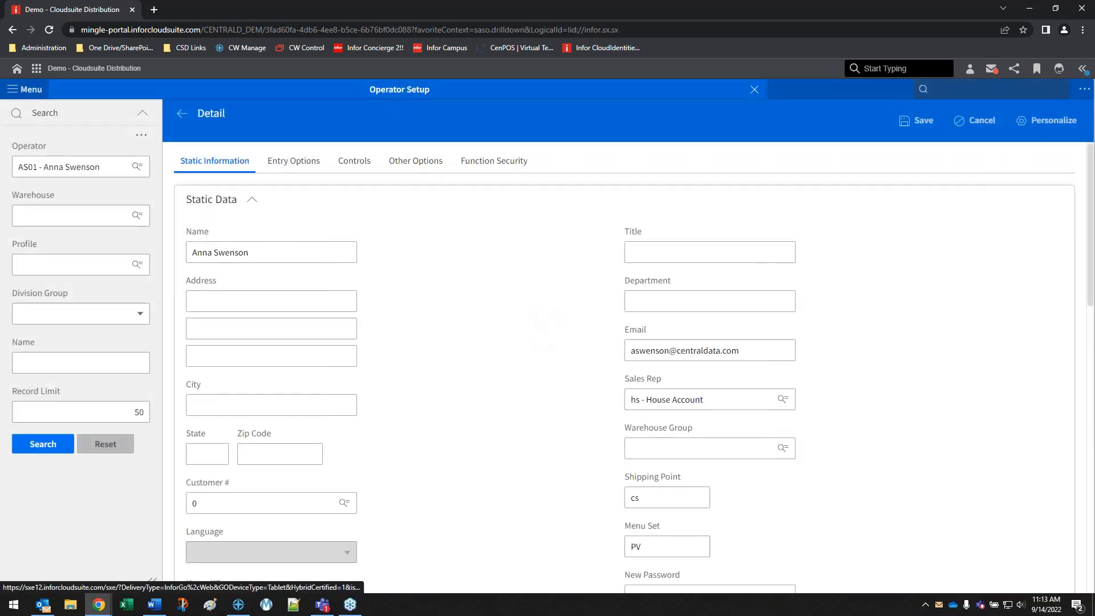
Examine the order approval status override and the Limit Managed Hold Codes setting in the operator's OE Entry Options
left_click(289, 165)
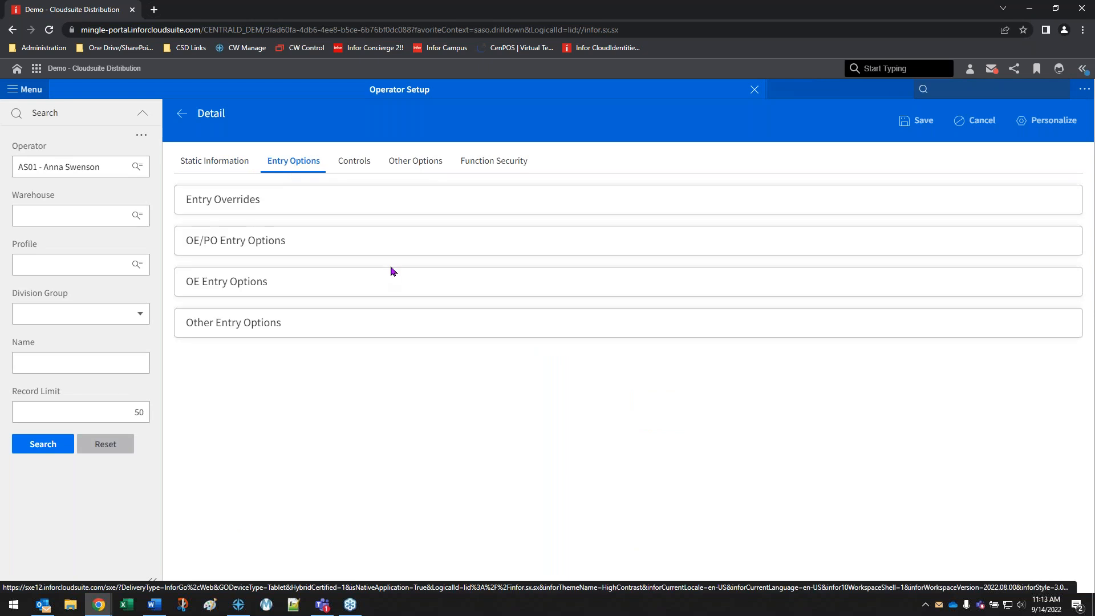
scroll(464, 325, "down", 13)
scroll(466, 328, "down", 13)
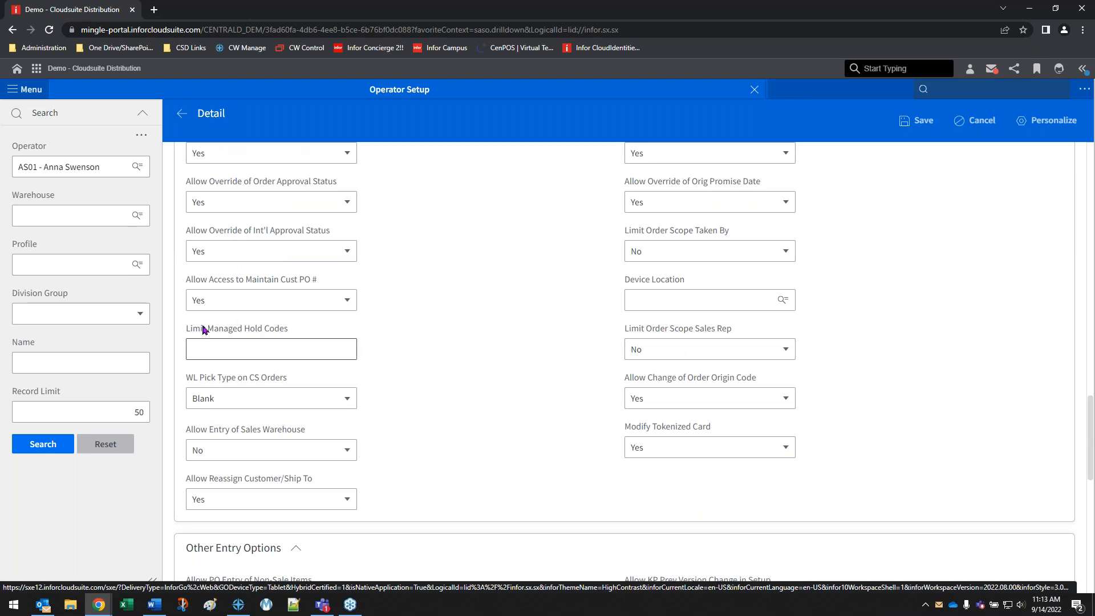
scroll(268, 337, "up", 1)
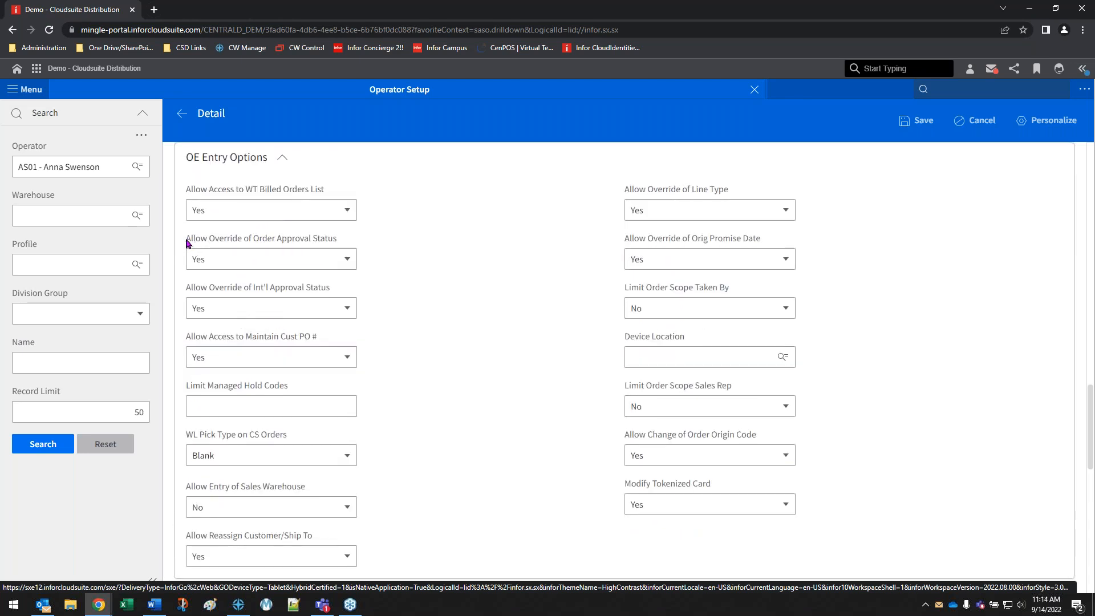
left_click_drag(186, 242, 354, 249)
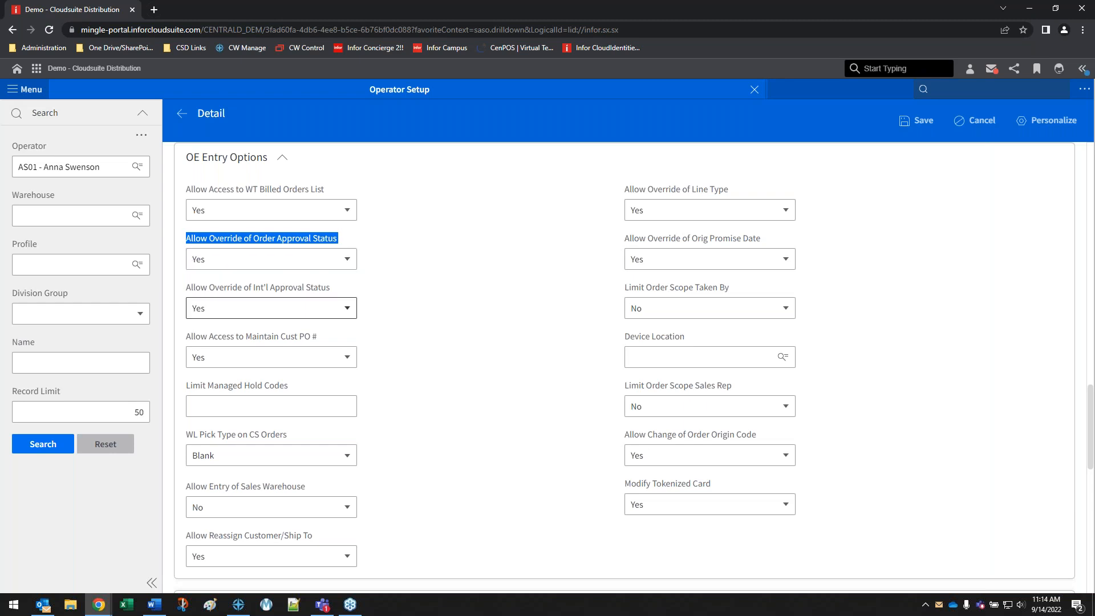
left_click_drag(182, 391, 284, 391)
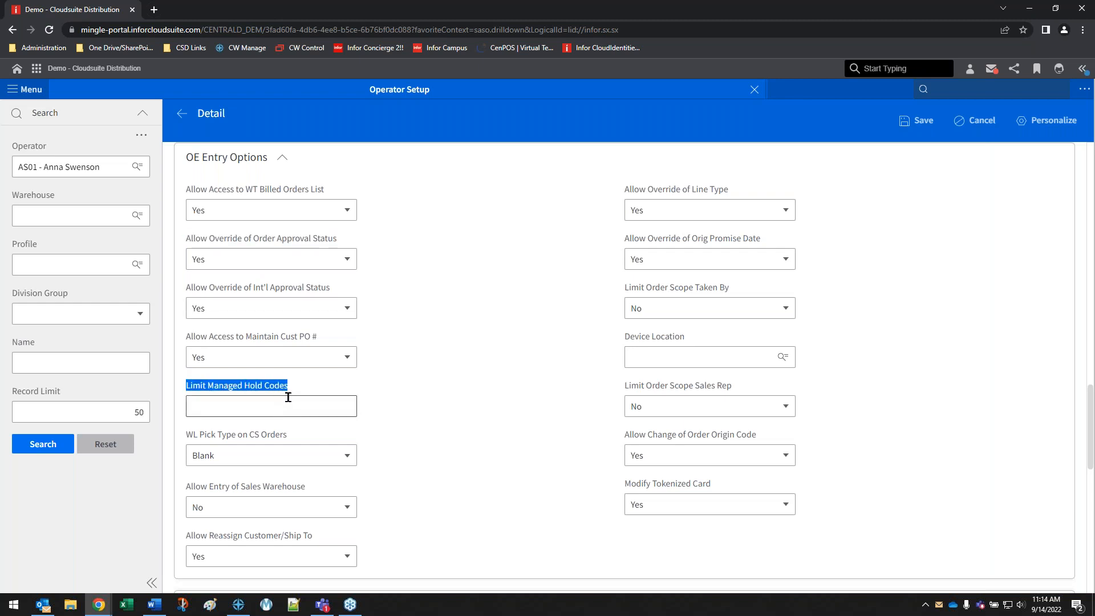
left_click(215, 405)
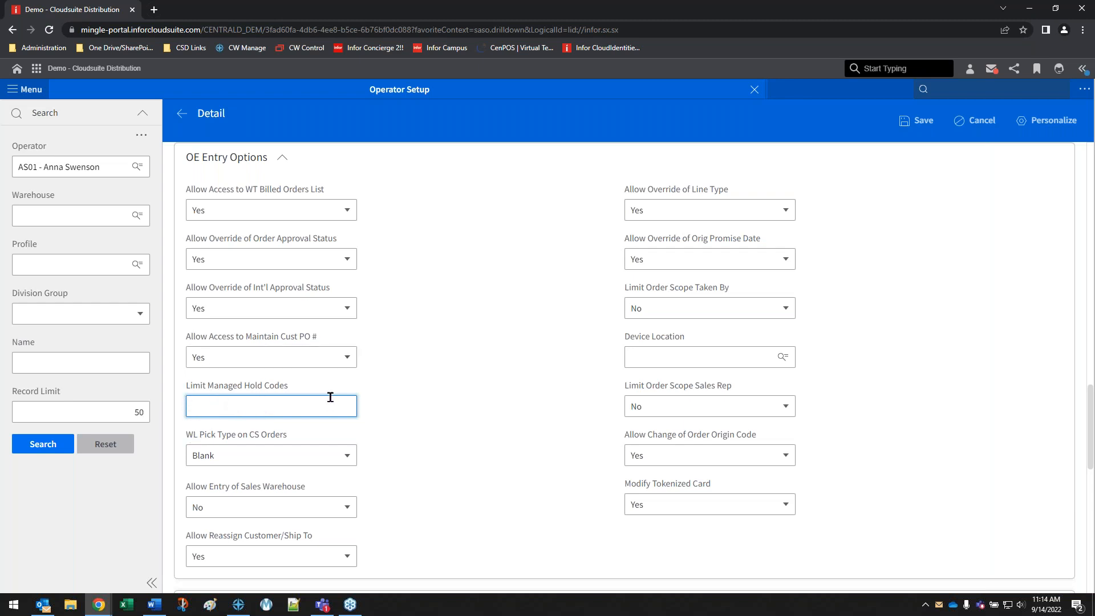
left_click(440, 380)
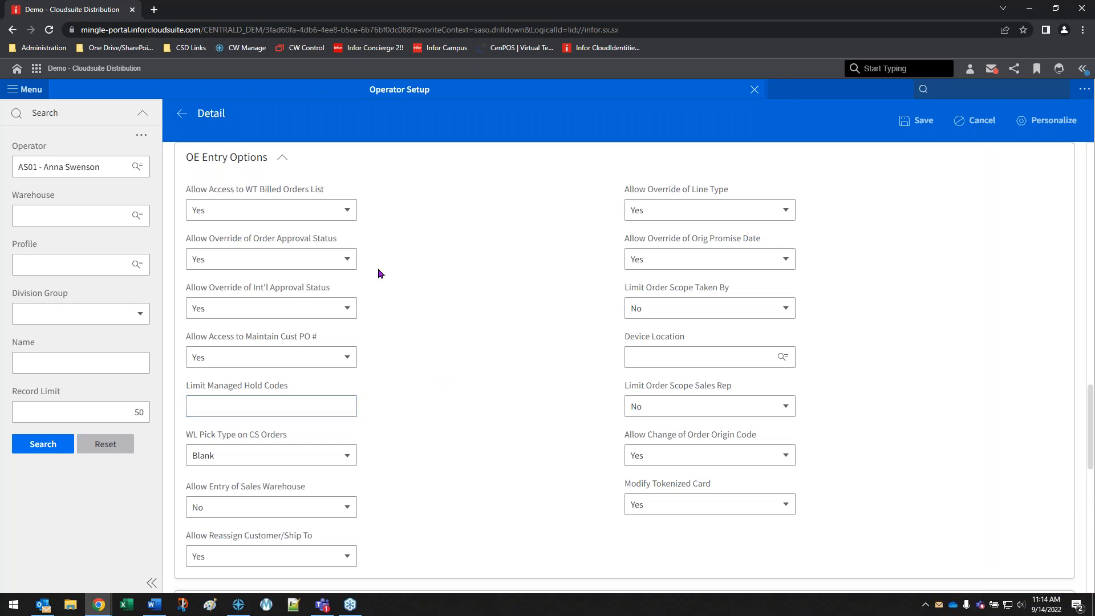
scroll(513, 368, "up", 10)
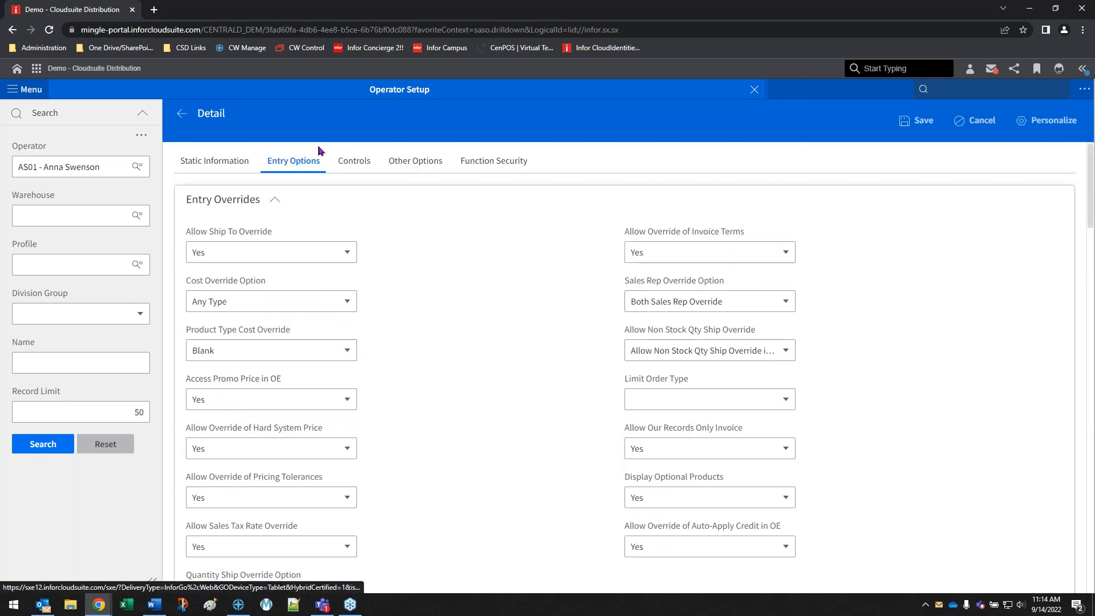
Allow the Shipping Info Needed operational hold code (S) in the operator's Other Options, save the record, and close Operator Setup
left_click(409, 167)
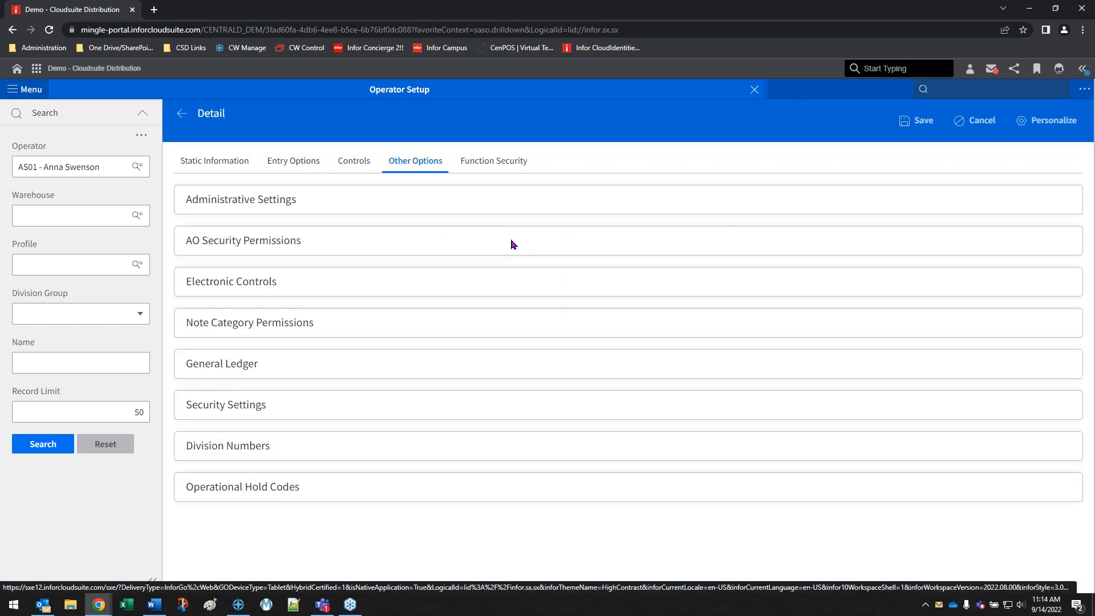
scroll(519, 262, "down", 15)
scroll(510, 261, "down", 20)
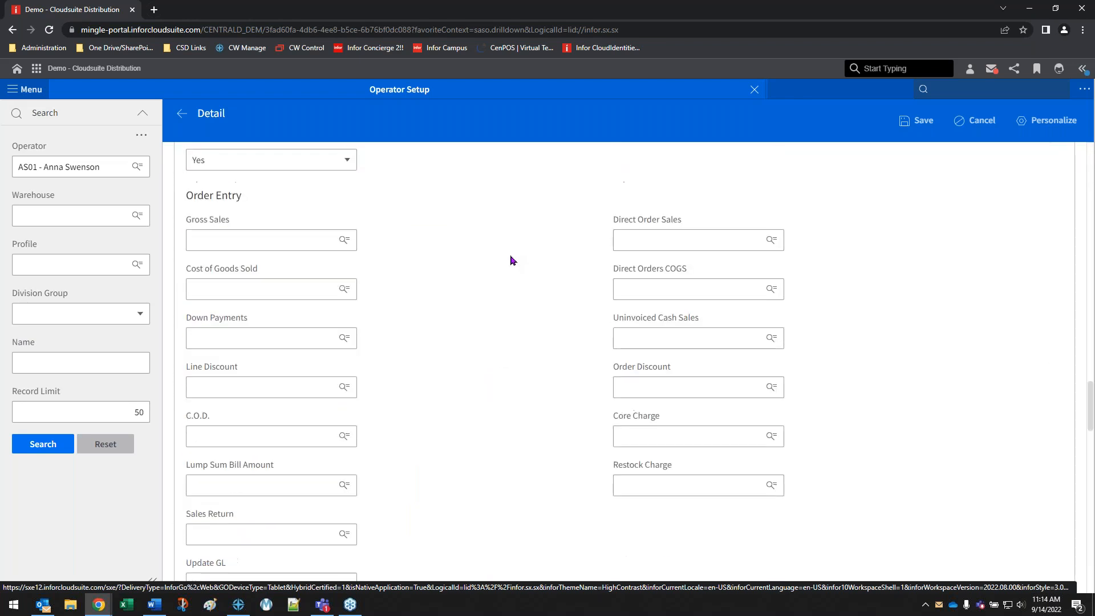
scroll(512, 260, "up", 2)
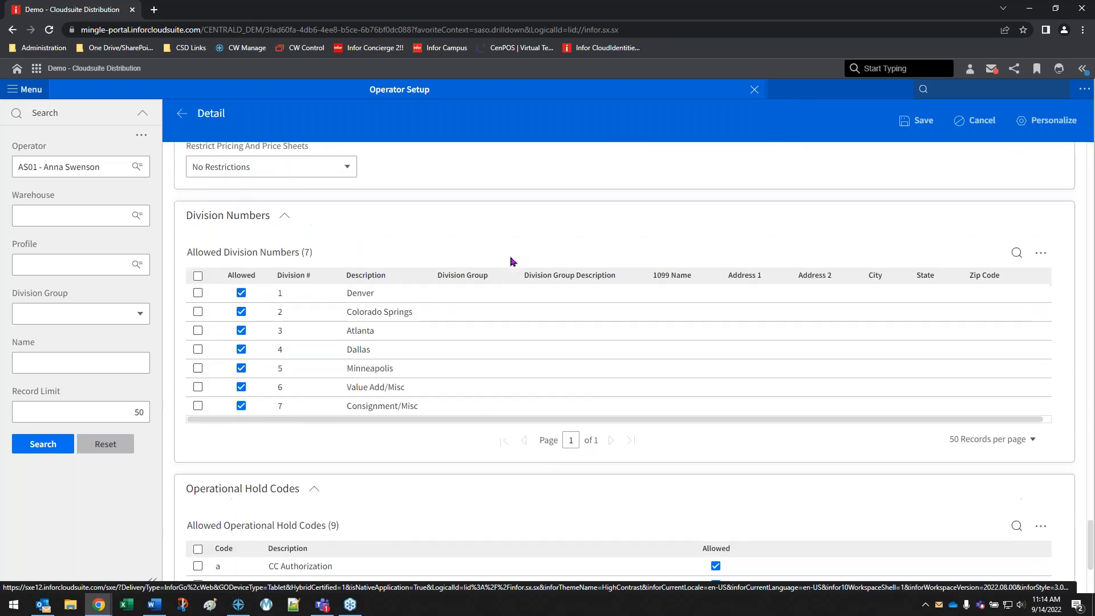
scroll(512, 274, "down", 4)
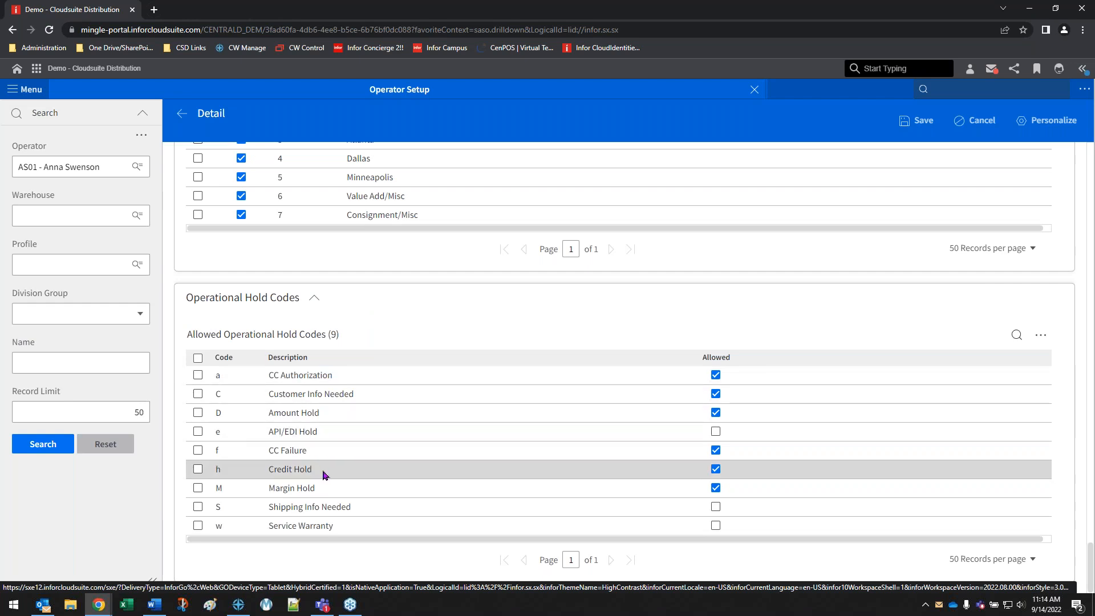
left_click_drag(243, 512, 391, 513)
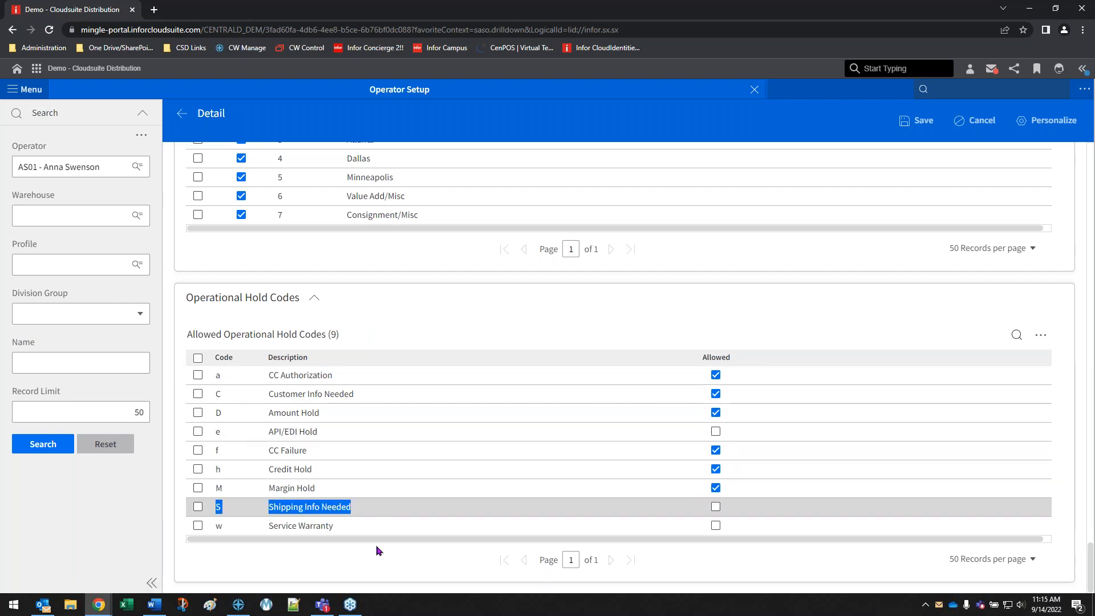
left_click(197, 506)
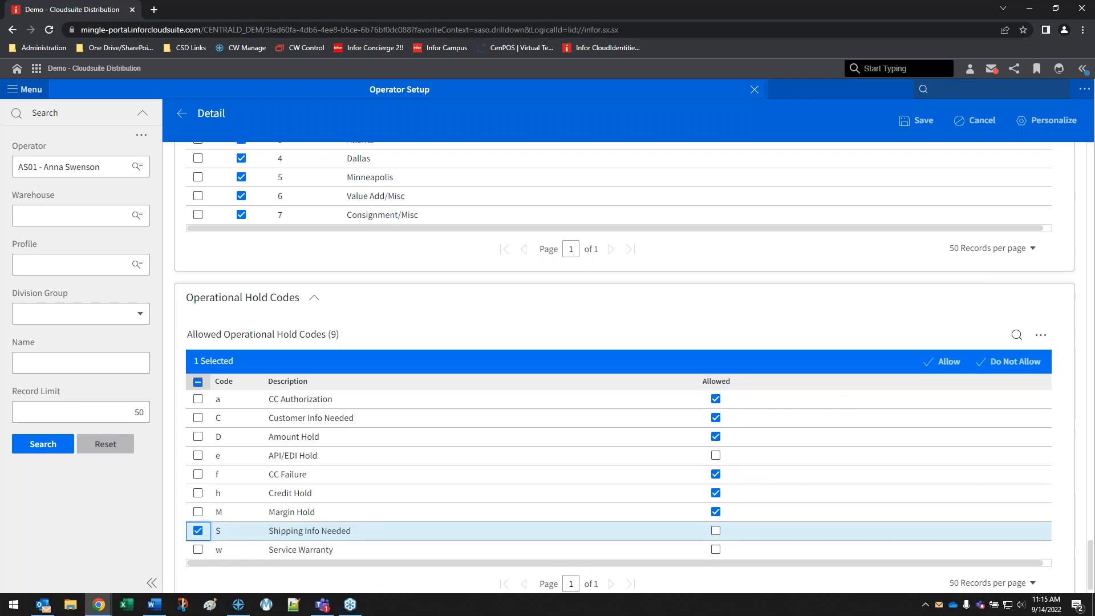
left_click(944, 362)
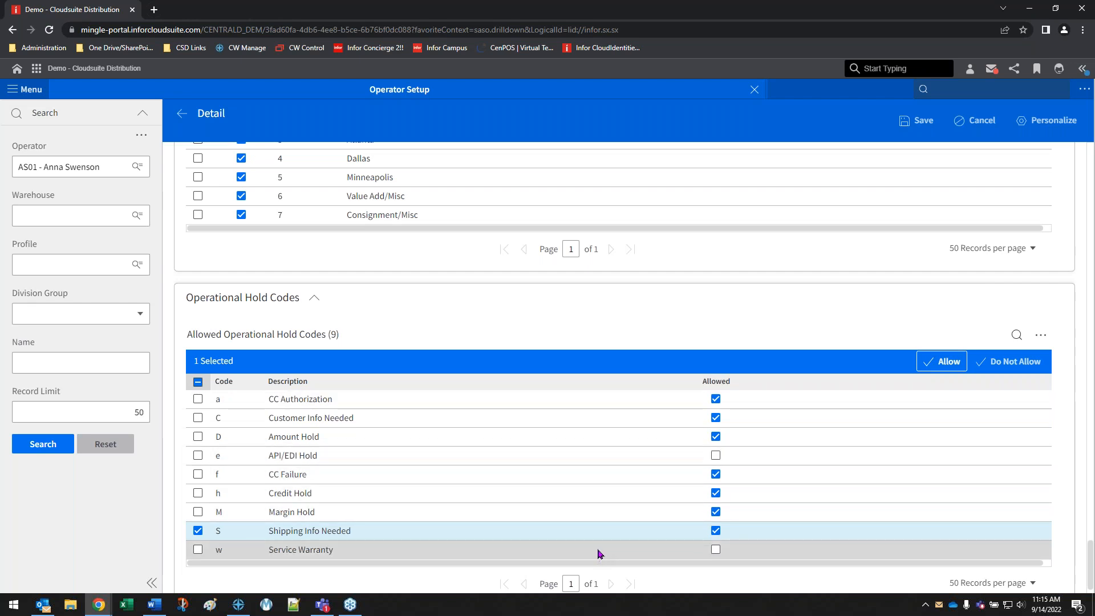
left_click(603, 312)
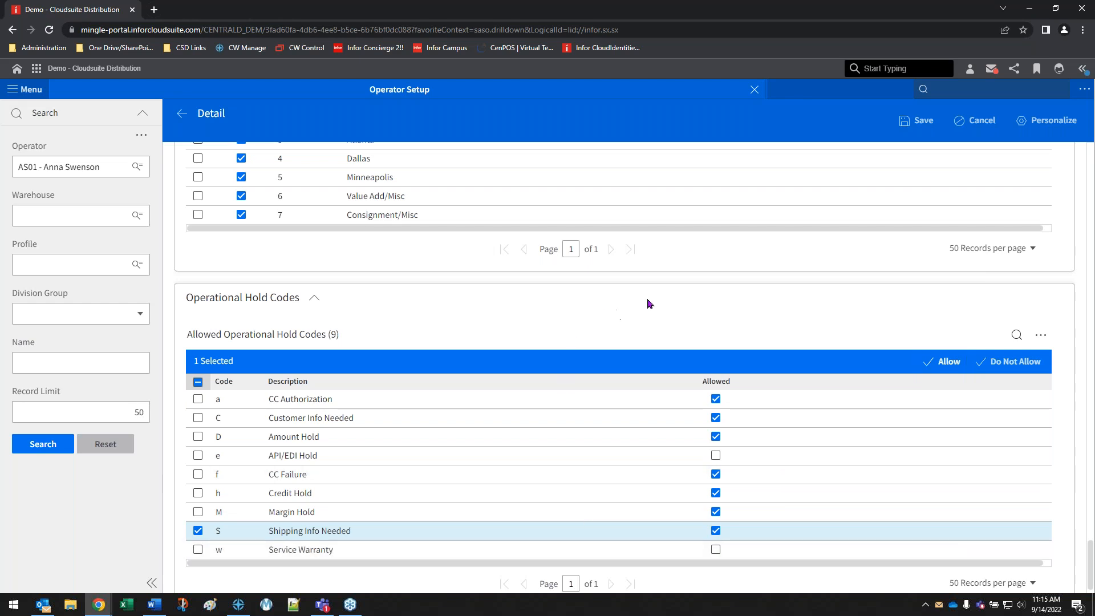
left_click(199, 531)
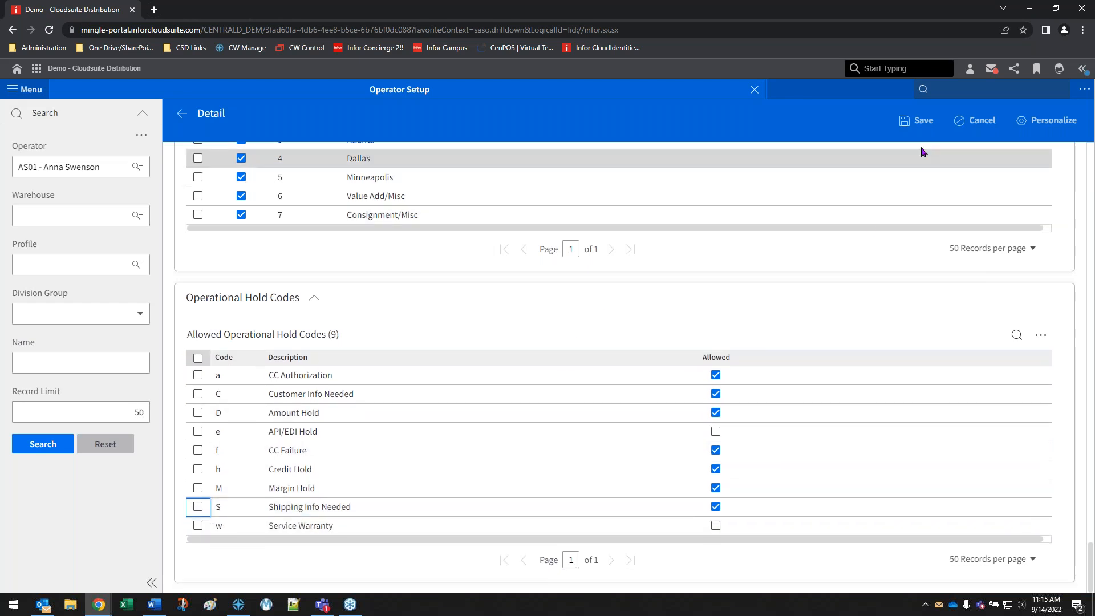
left_click(920, 120)
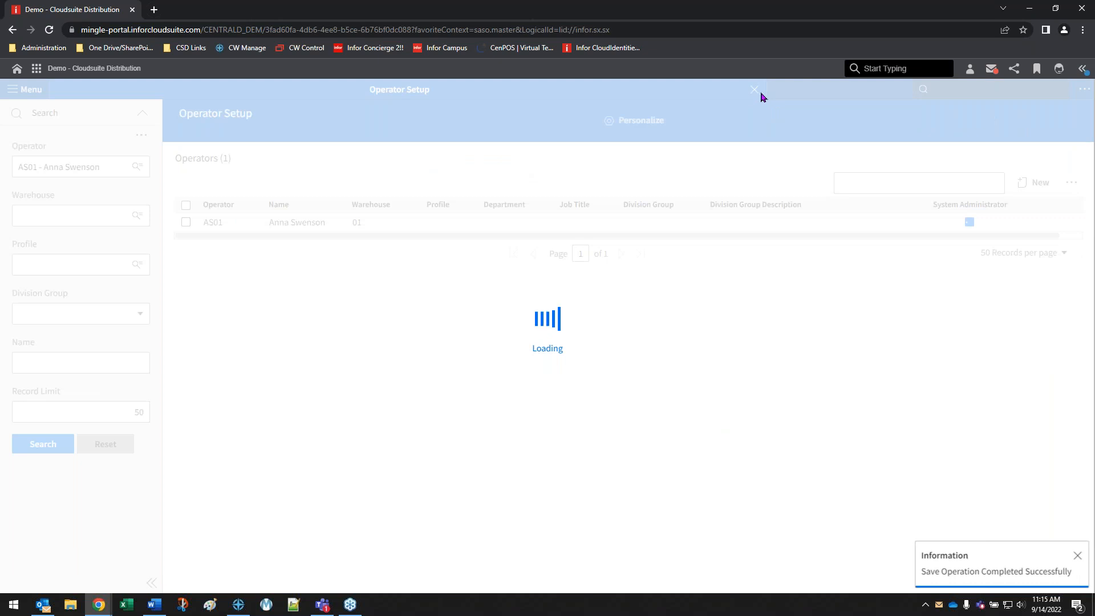
left_click(754, 90)
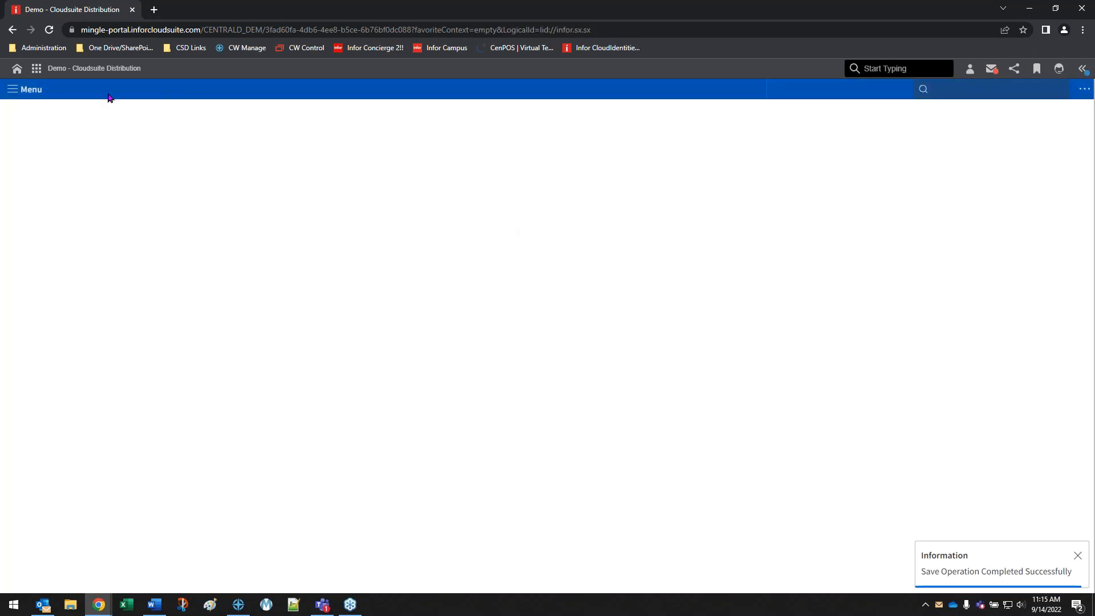
Restart the CloudSuite Distribution session by signing out and back in, and close the Search page
left_click(31, 96)
left_click(83, 161)
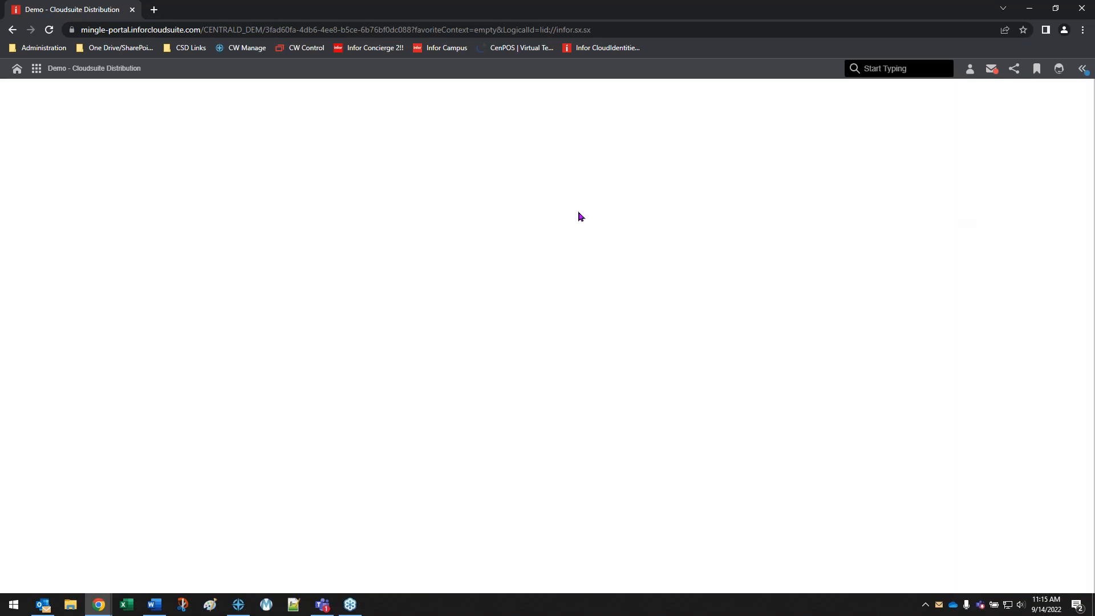
left_click(537, 414)
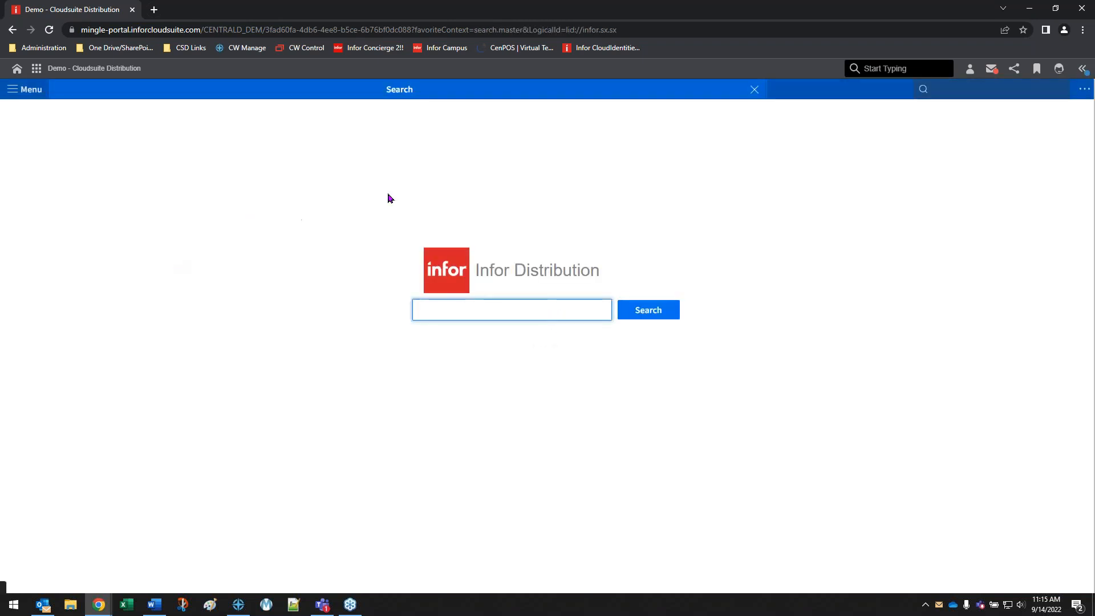
left_click(755, 90)
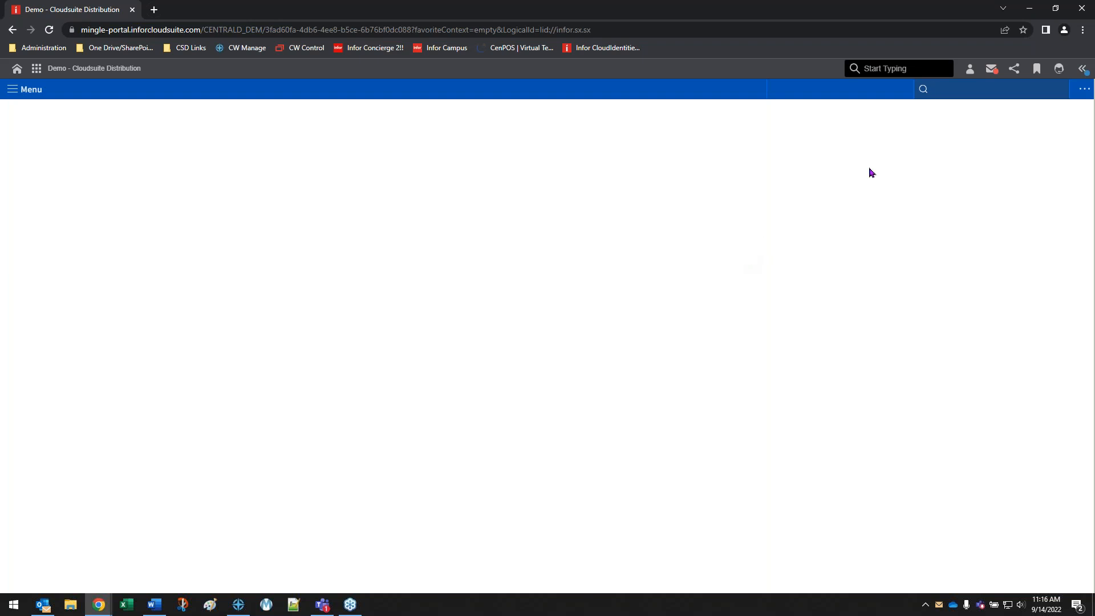
Open Credit Release Inquiry by searching for "oeir", and search for orders on hold with the Legacy Hold Codes search type
left_click(947, 90)
type("oeir - Credit Release Inquiry")
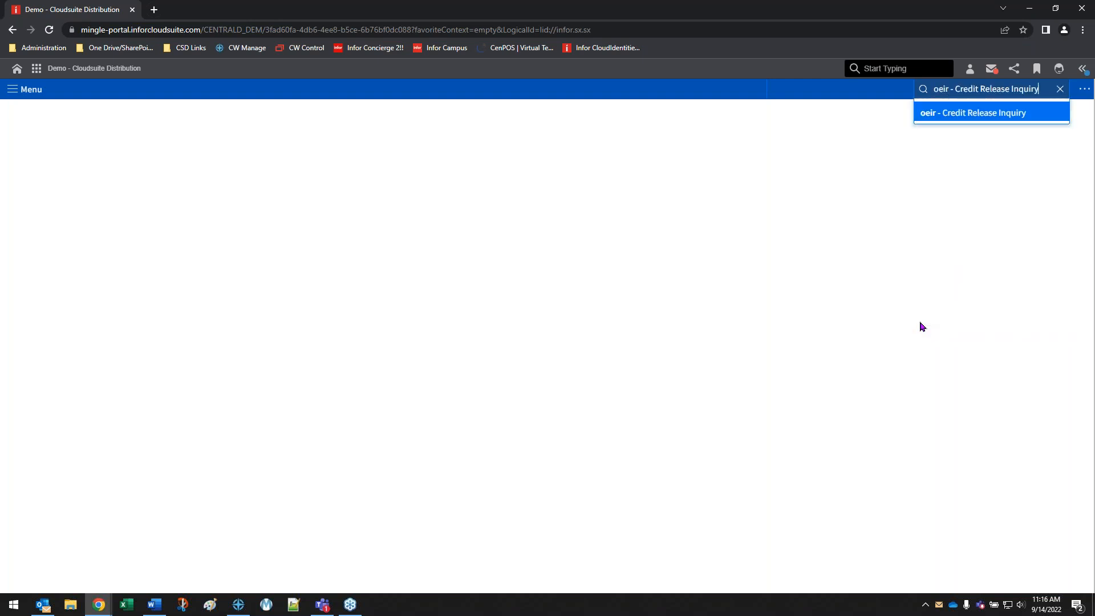
key("Return")
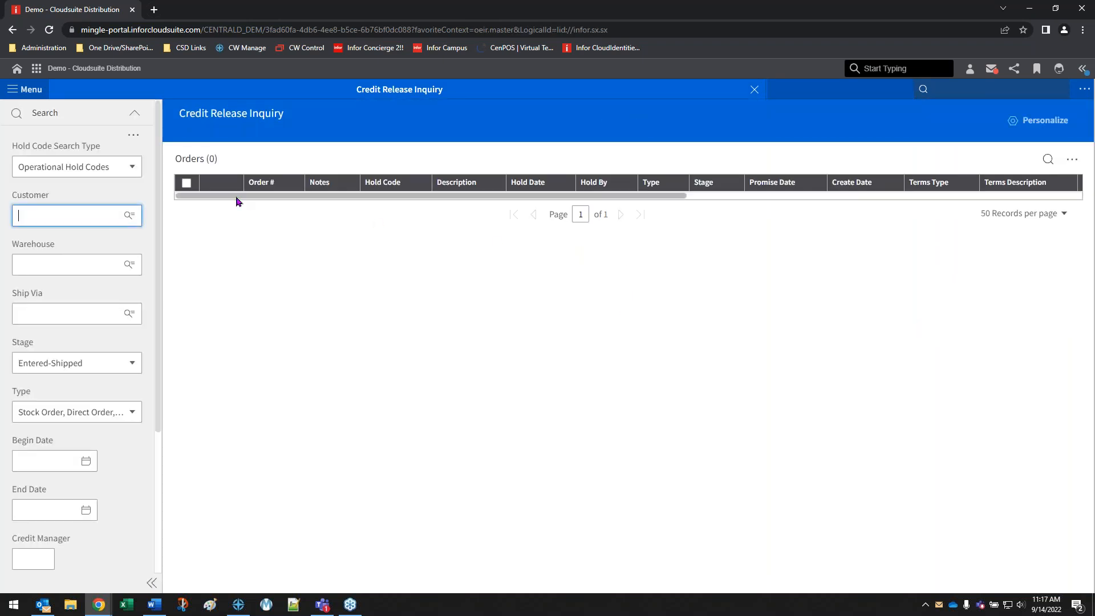
left_click(132, 170)
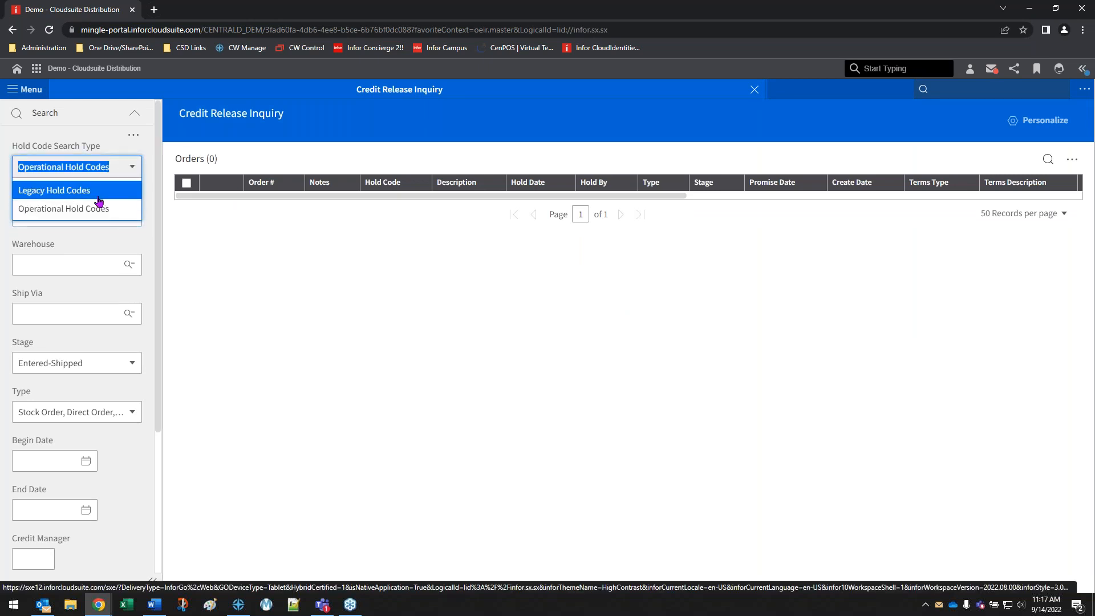
left_click(77, 192)
scroll(86, 399, "down", 5)
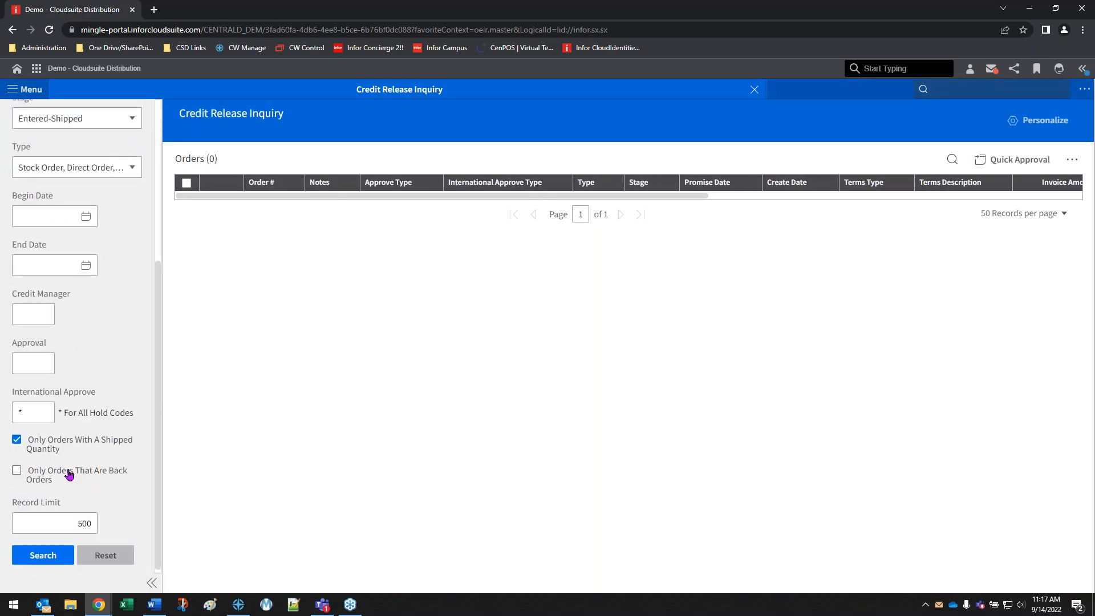
left_click(32, 563)
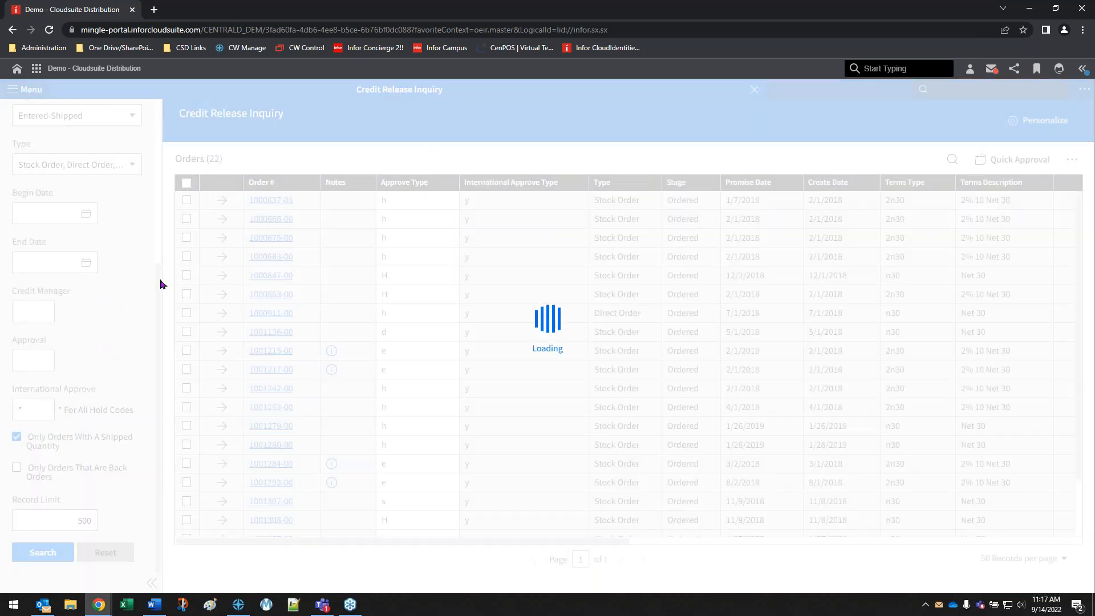
Reset the inquiry and search for orders on hold with the Operational Hold Codes search type
scroll(98, 293, "up", 4)
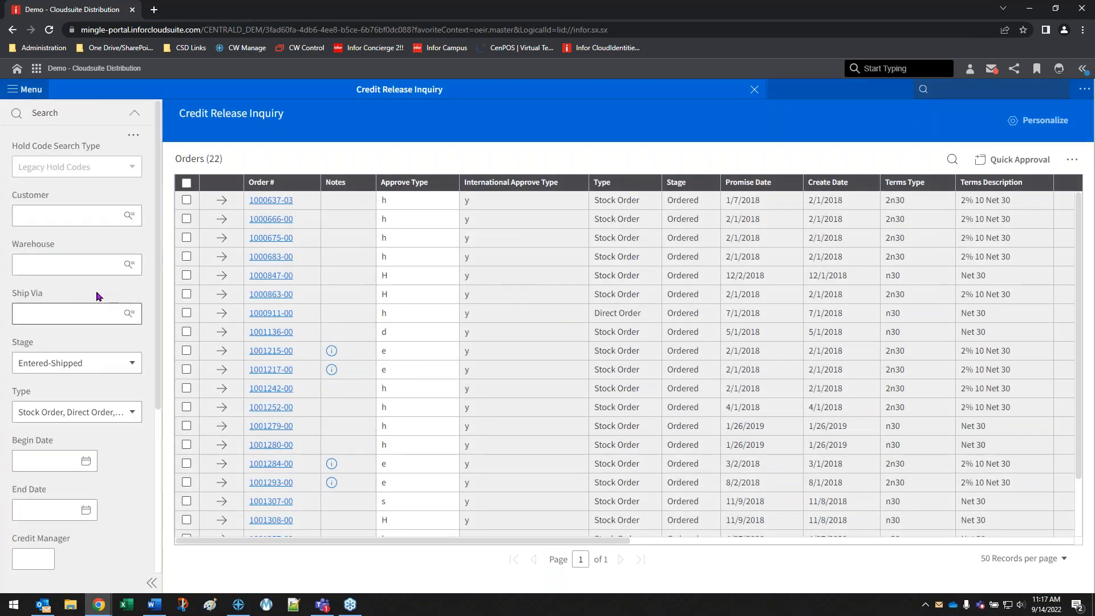
scroll(104, 452, "down", 3)
left_click(94, 569)
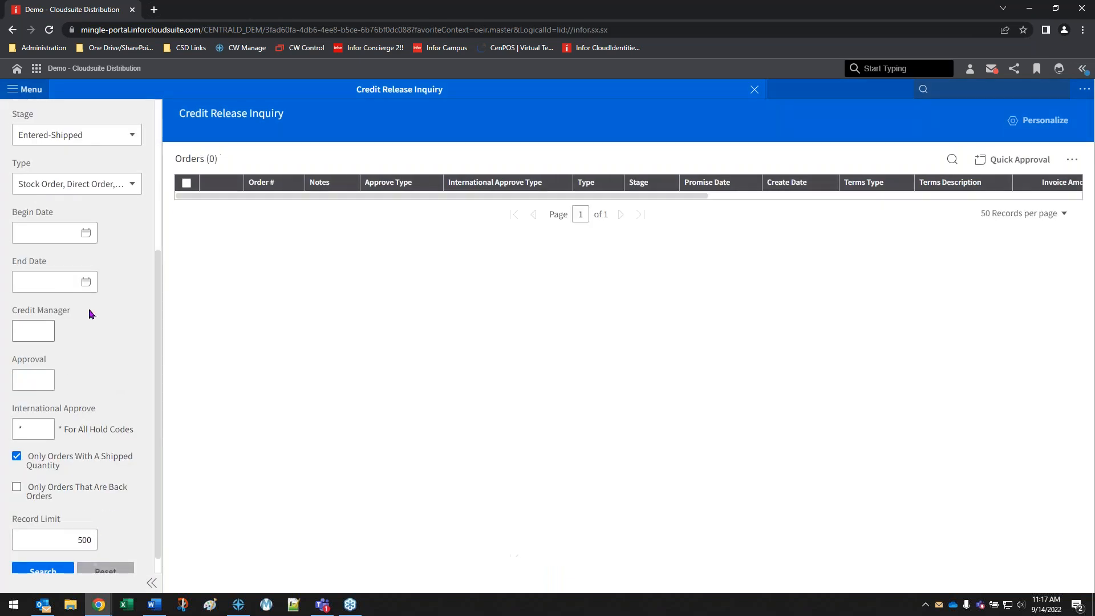
scroll(44, 332, "up", 1)
scroll(87, 203, "up", 3)
left_click(84, 167)
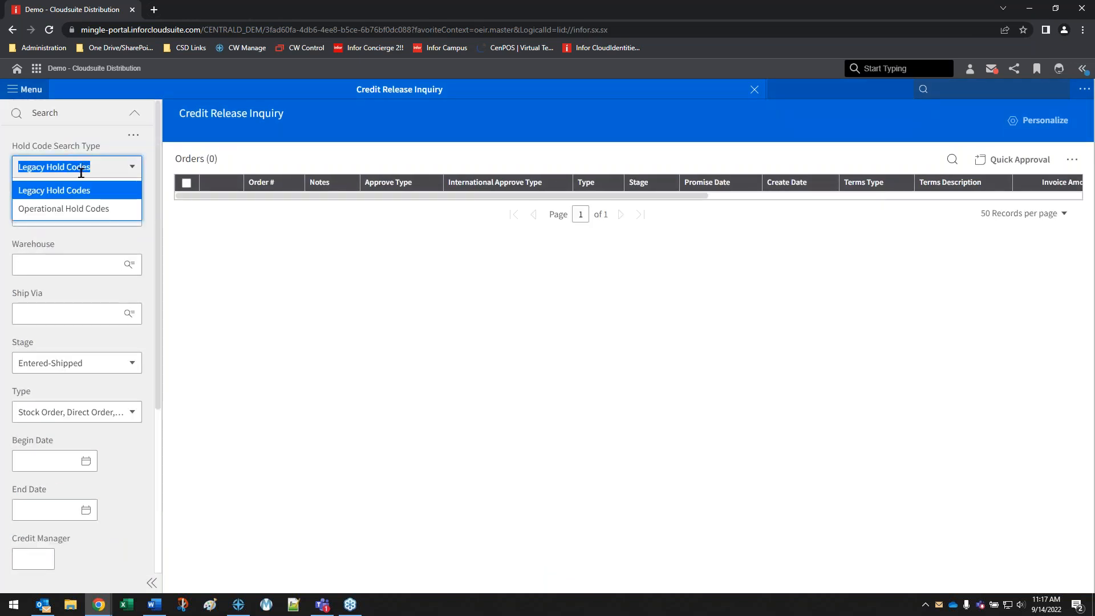
left_click(83, 209)
scroll(108, 558, "down", 3)
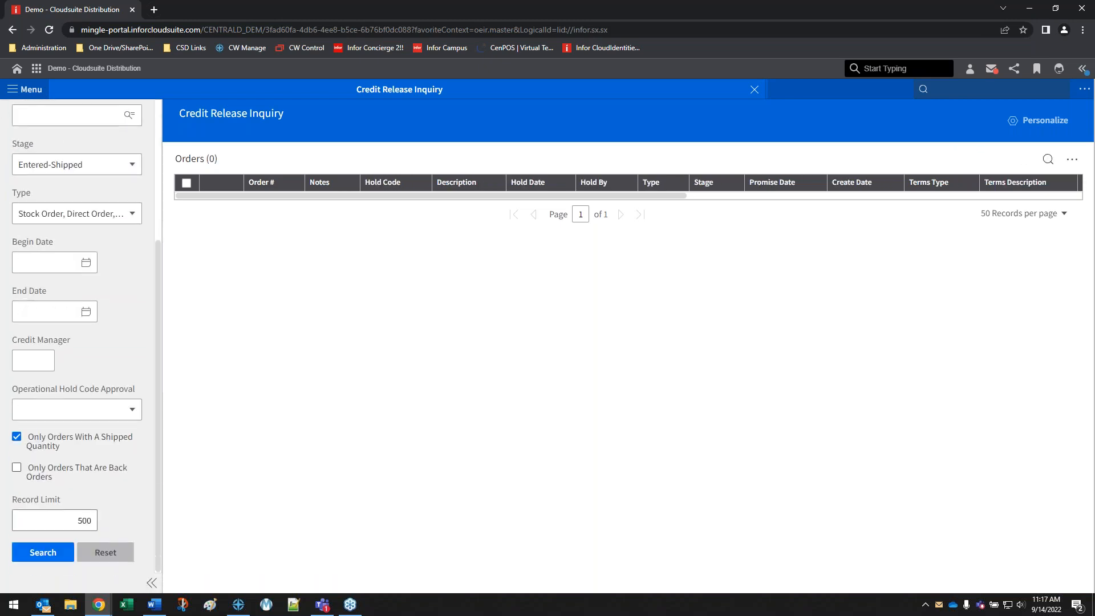
left_click(42, 552)
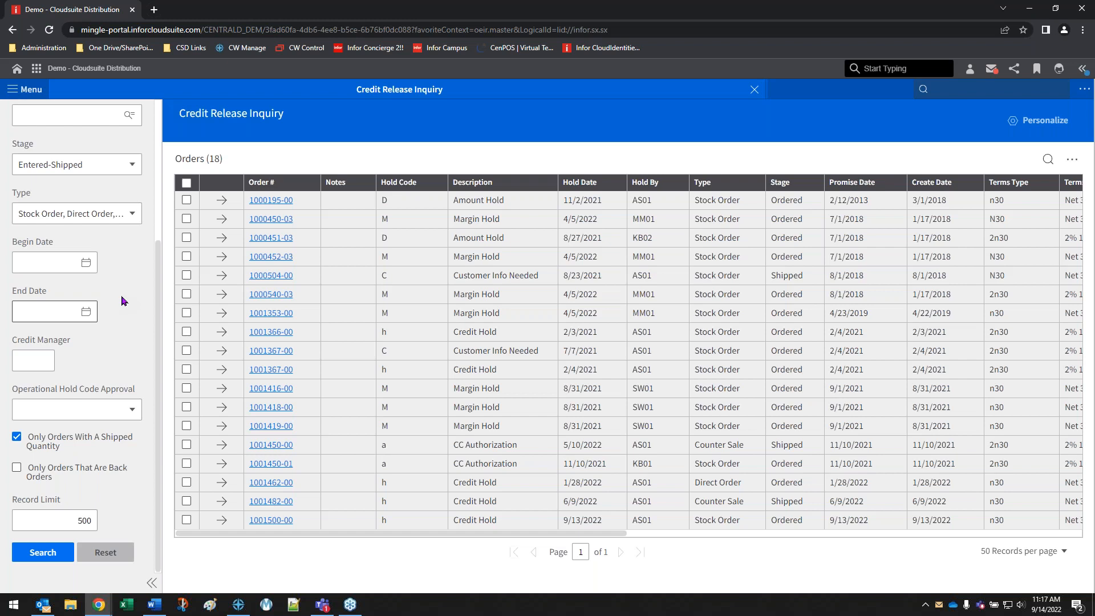
Review the filters available for operational hold codes, including the shipped quantity option, and reset the search
scroll(127, 303, "up", 3)
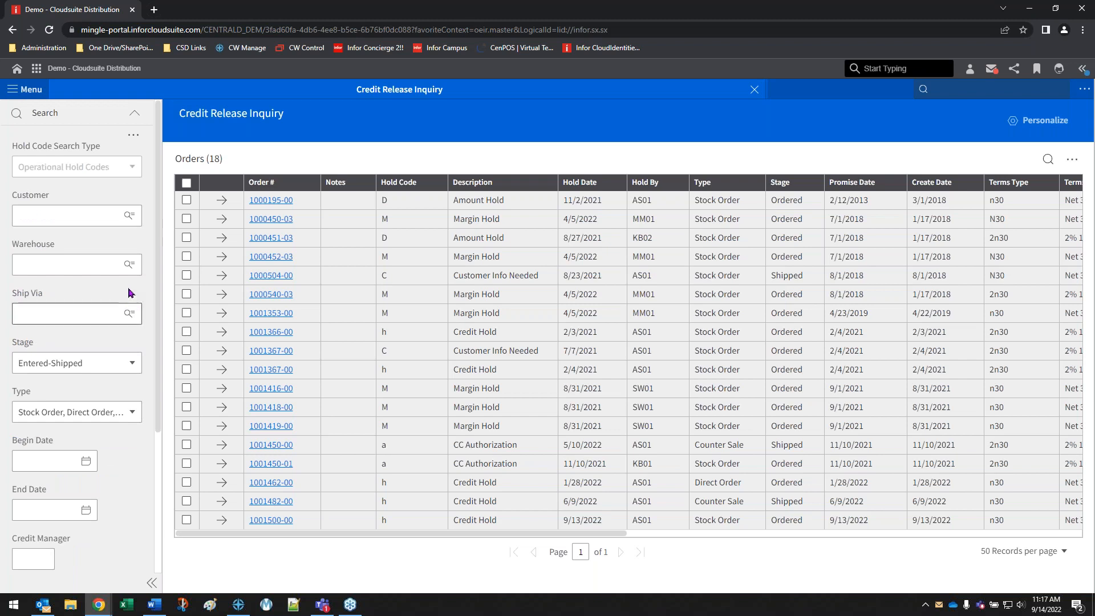
scroll(110, 268, "down", 3)
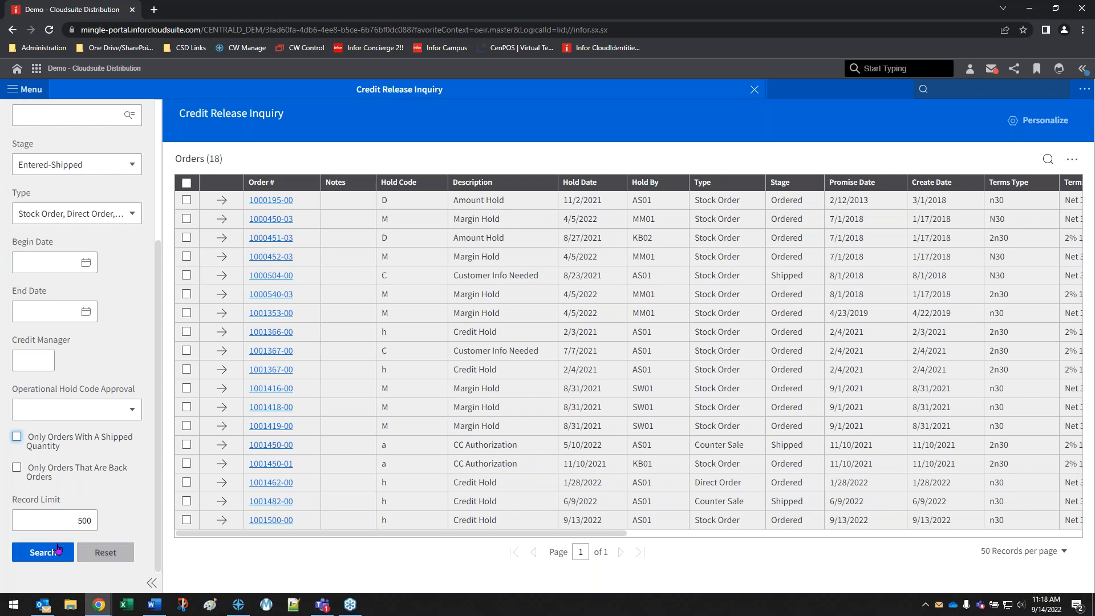
scroll(97, 518, "up", 4)
scroll(111, 542, "down", 4)
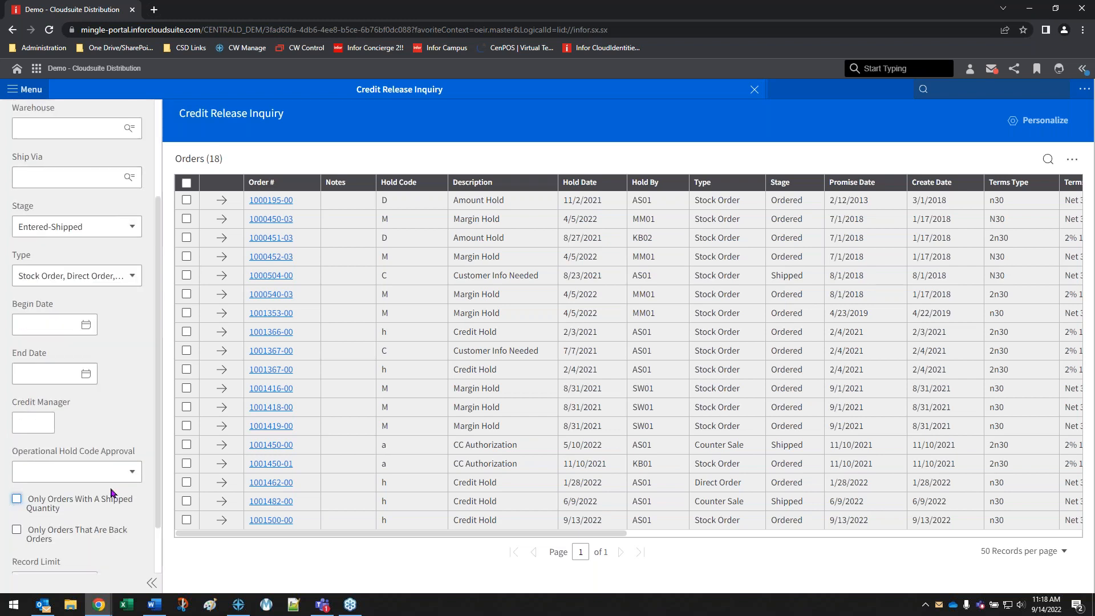
left_click(111, 544)
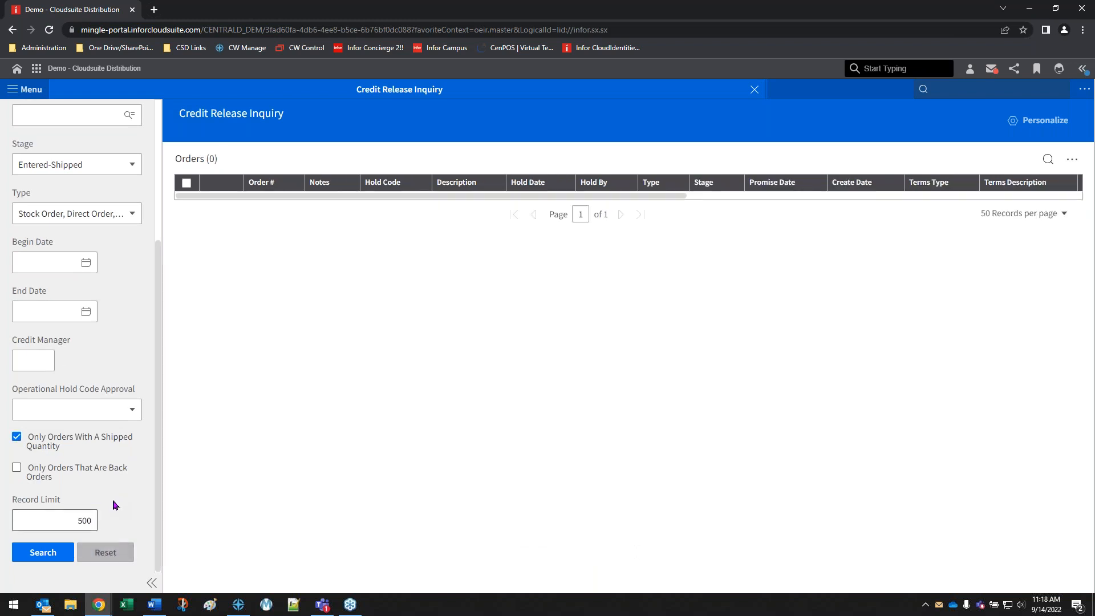
Rerun the inquiry for Legacy Hold Codes to compare its filters and order list, and close Credit Release Inquiry
scroll(137, 374, "up", 4)
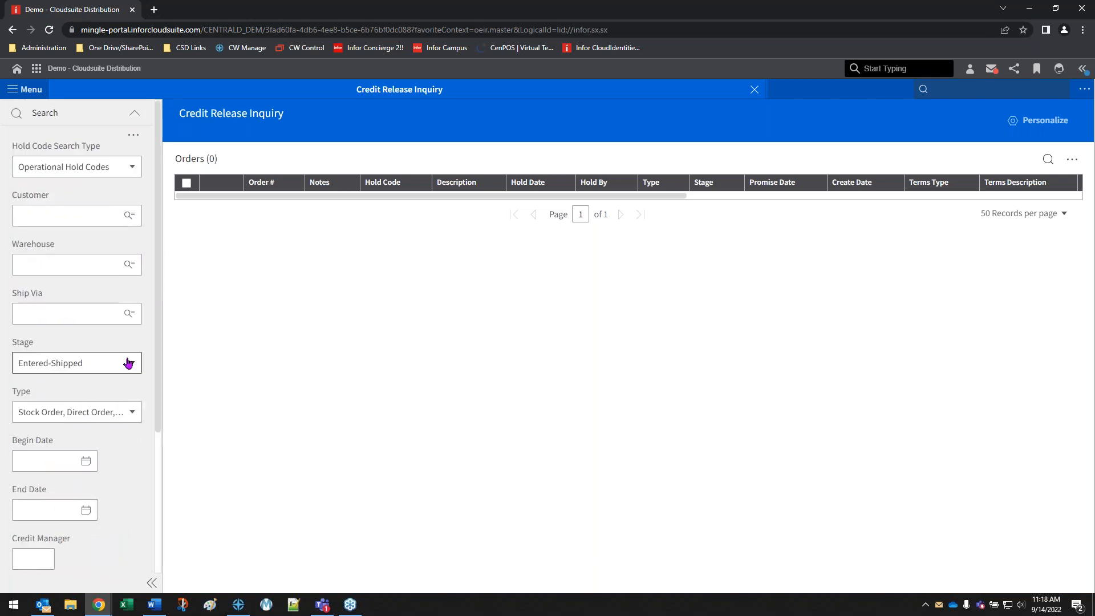
left_click(117, 167)
left_click(55, 187)
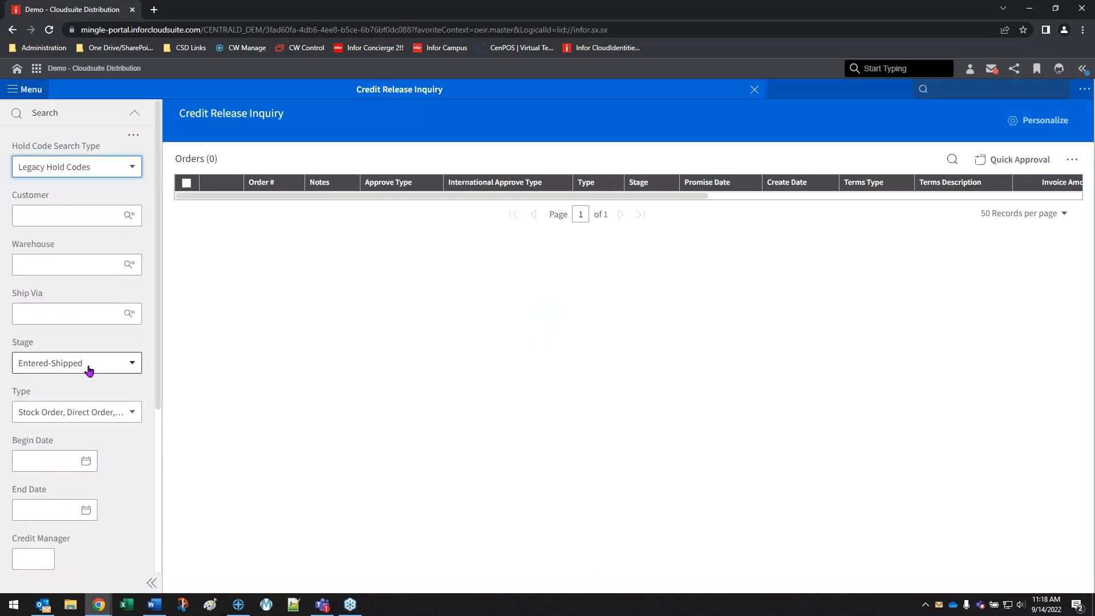
scroll(88, 354, "down", 5)
left_click(30, 553)
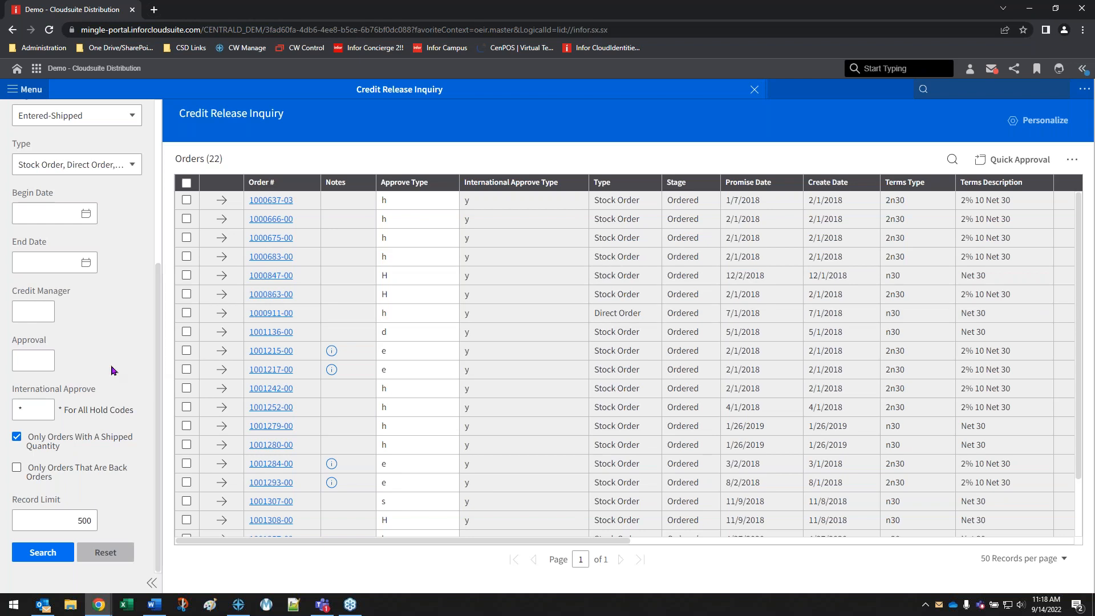
scroll(116, 370, "up", 5)
left_click(128, 216)
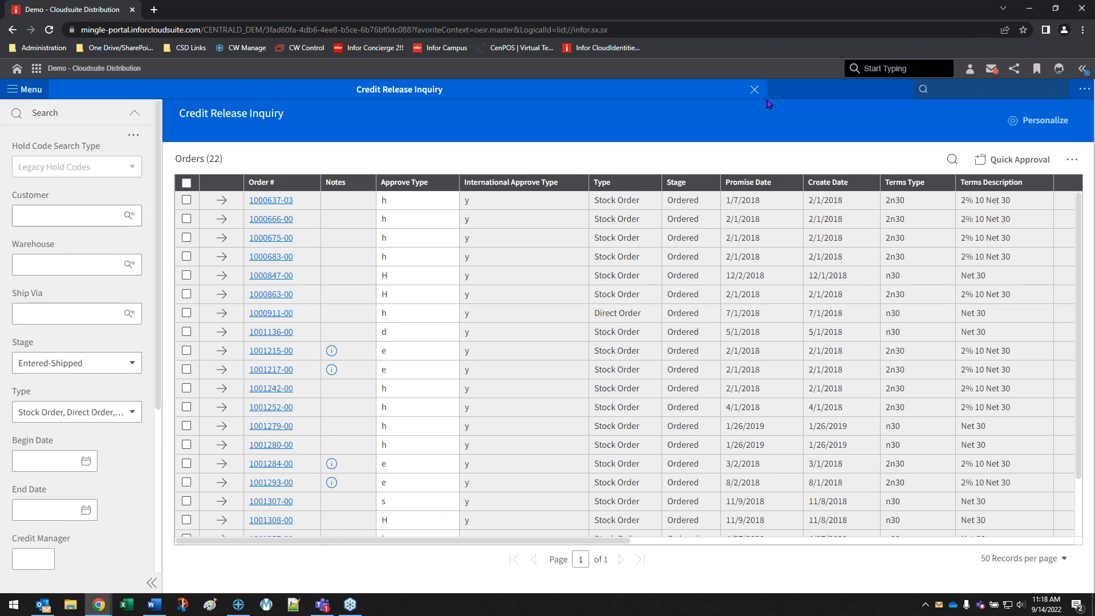
left_click(750, 94)
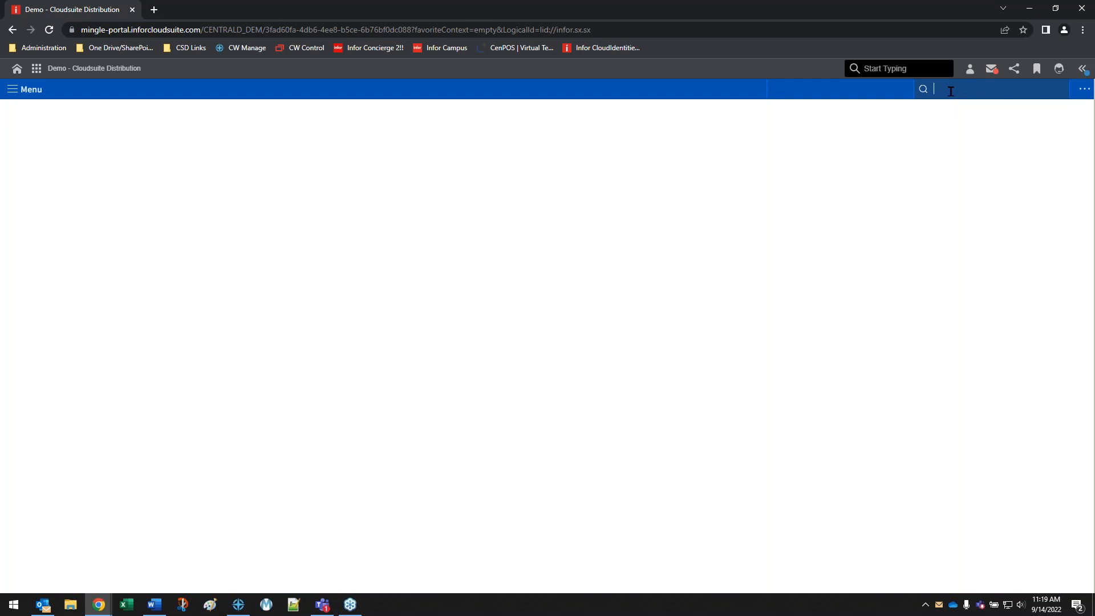
Open the Order Entry function from the application search
type("oent")
key("Down")
key("Return")
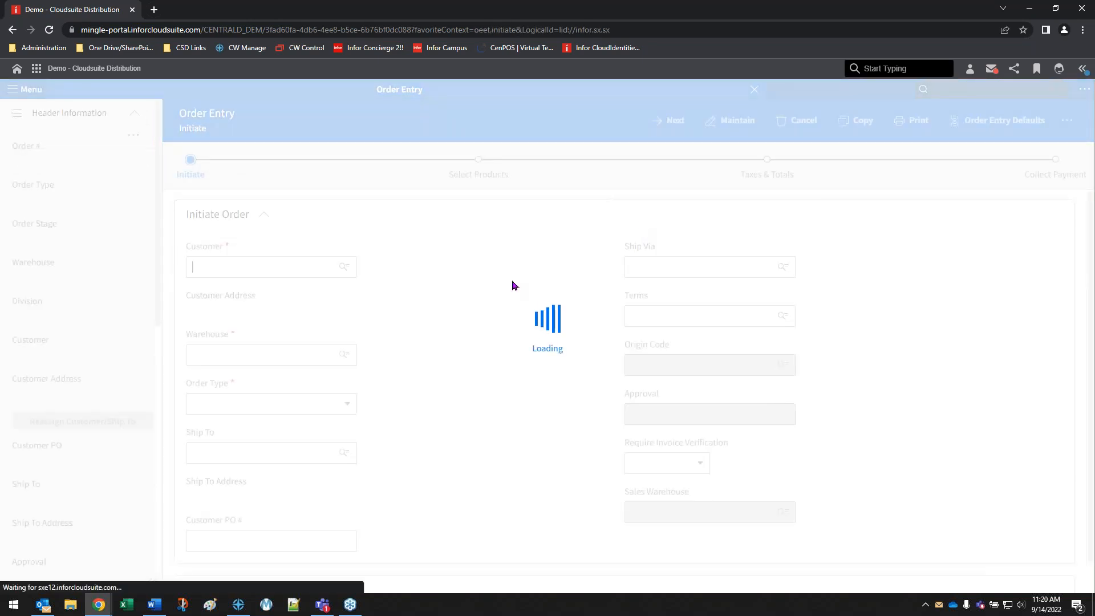
Set Require Invoice Verification to Yes for the new order, and return it to No
left_click_drag(627, 443, 740, 448)
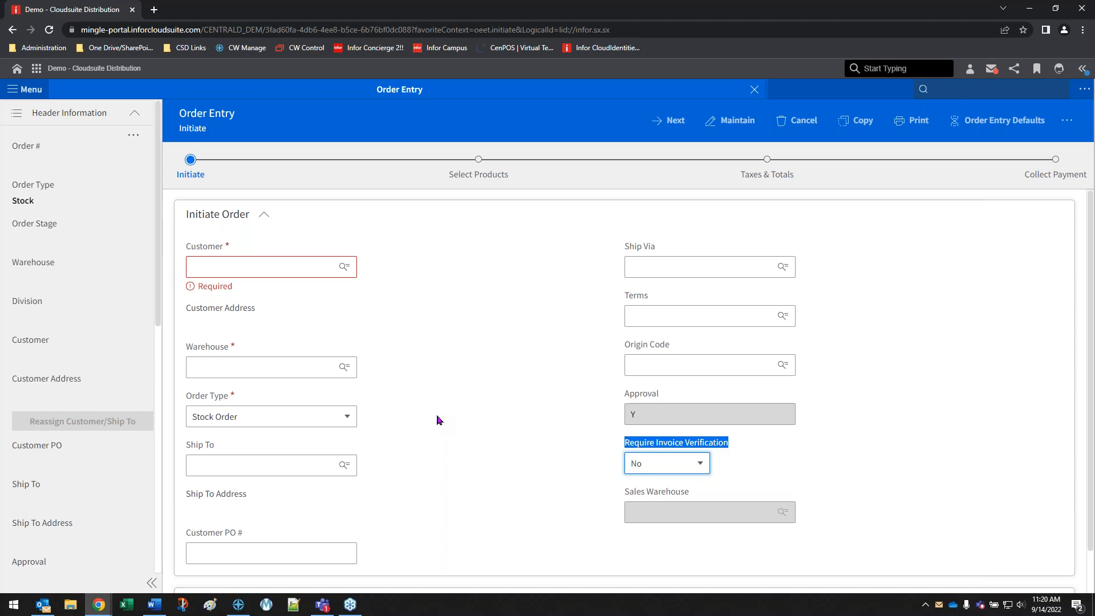
left_click(634, 463)
left_click(655, 484)
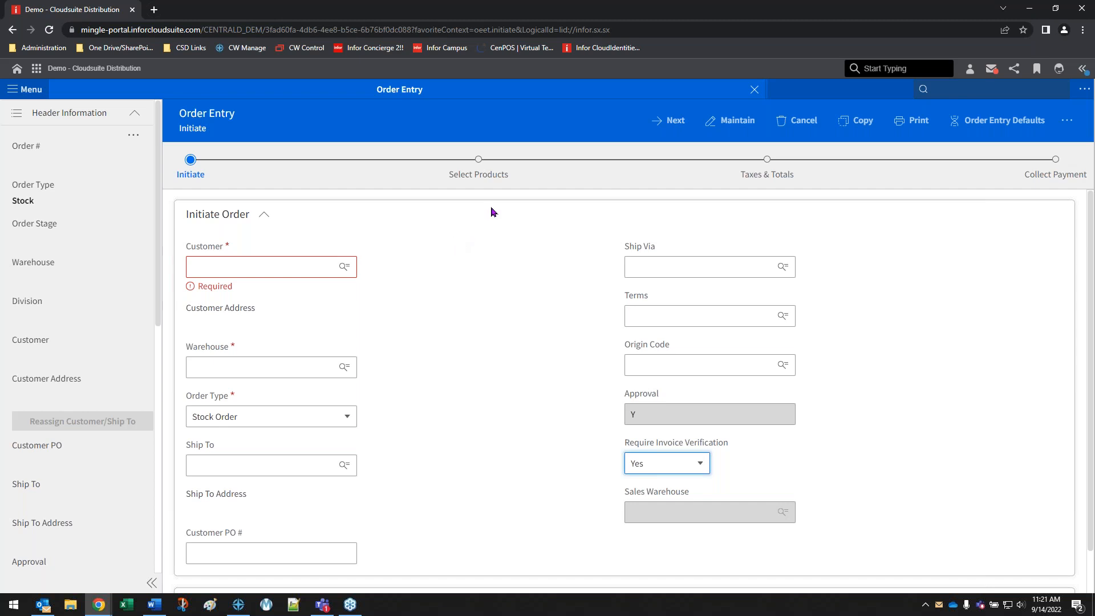
left_click(667, 463)
left_click(648, 510)
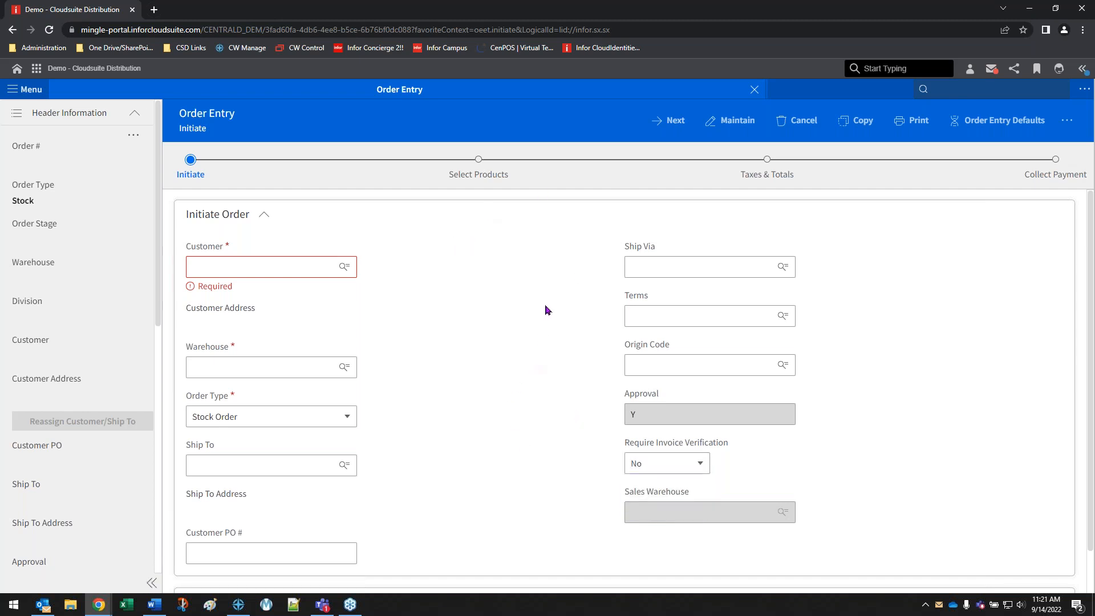
Retrieve the existing Mr Johns Hair Clinic stock order by its order number for maintenance, and open its operational hold code approvals
left_click(732, 124)
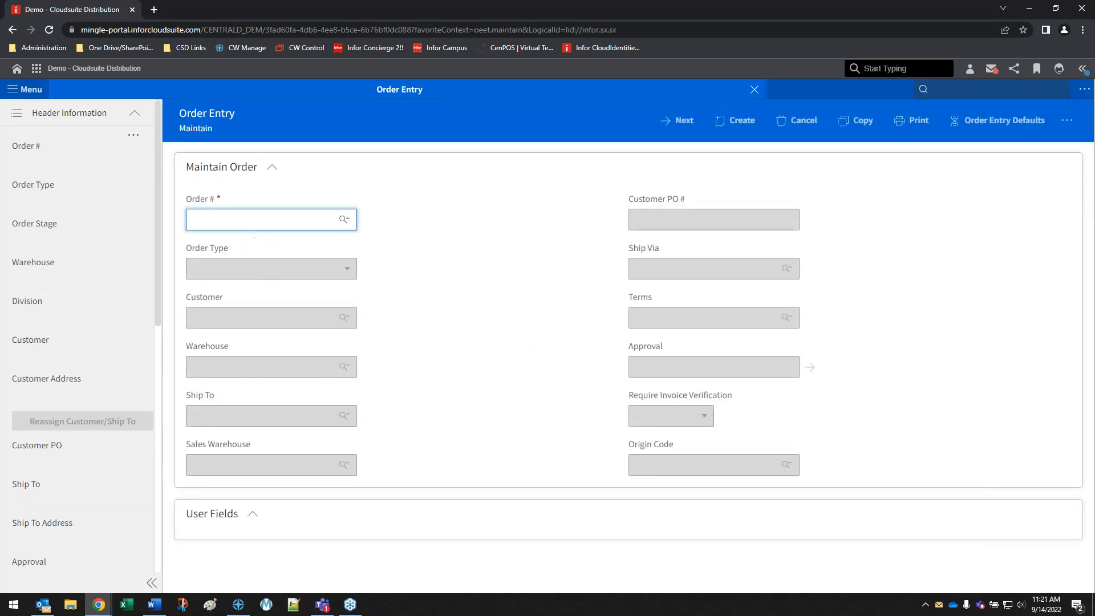
type("1001500")
left_click(232, 245)
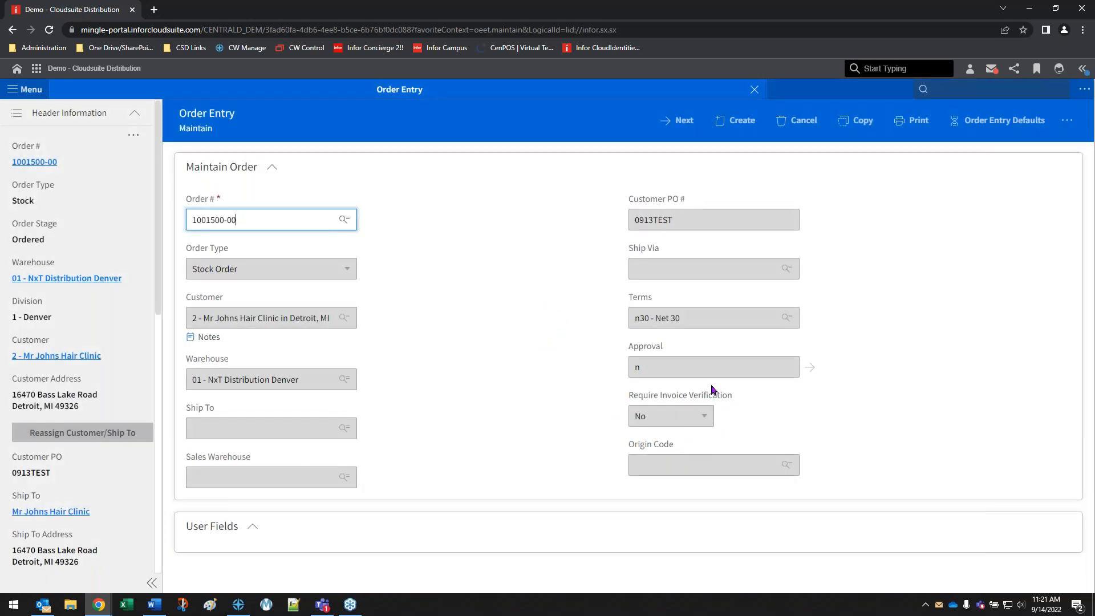
left_click(681, 122)
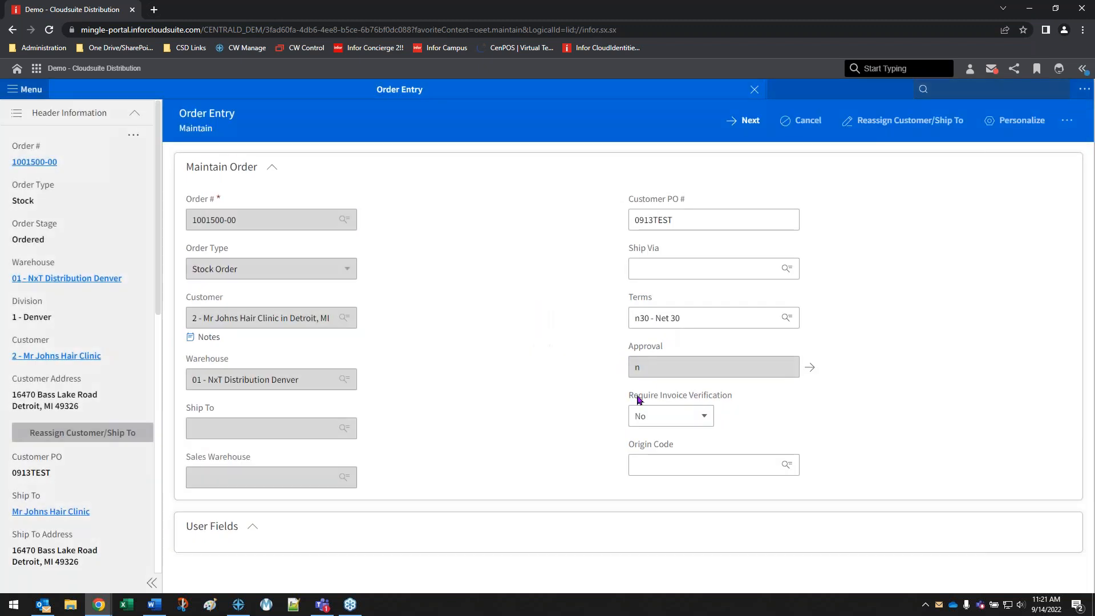
left_click(655, 369)
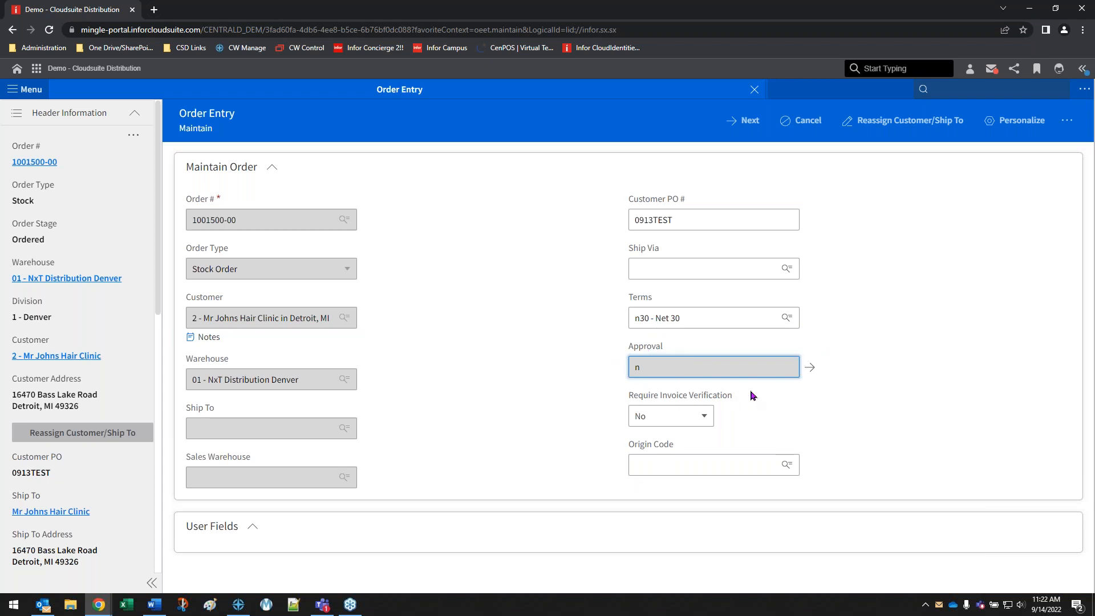
left_click(810, 369)
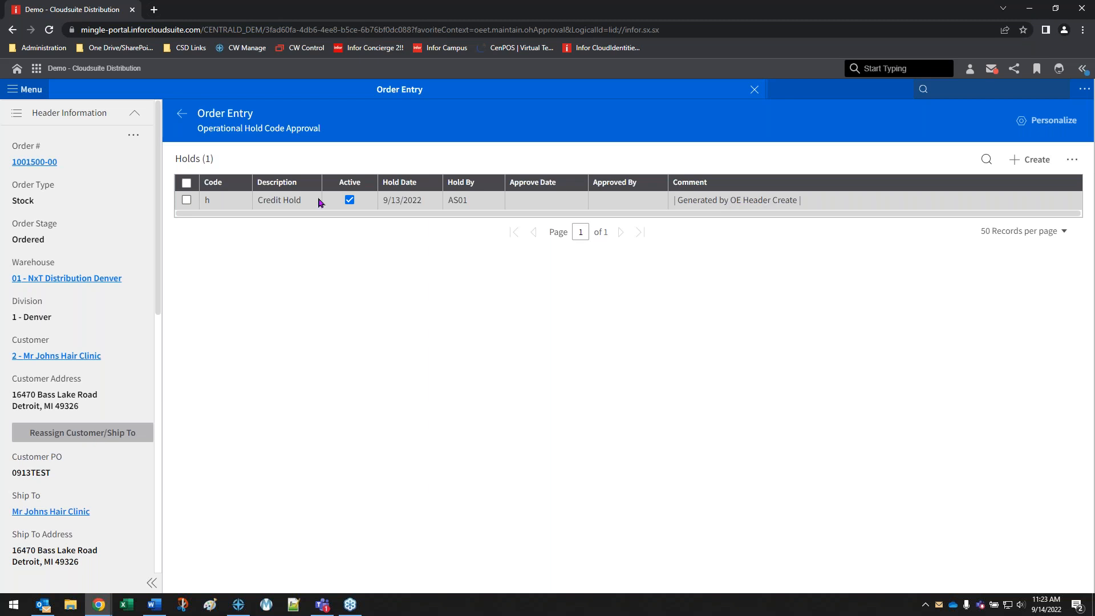
Start a new hold on the order and choose C - Customer Info Needed as its operational hold code
left_click(1034, 161)
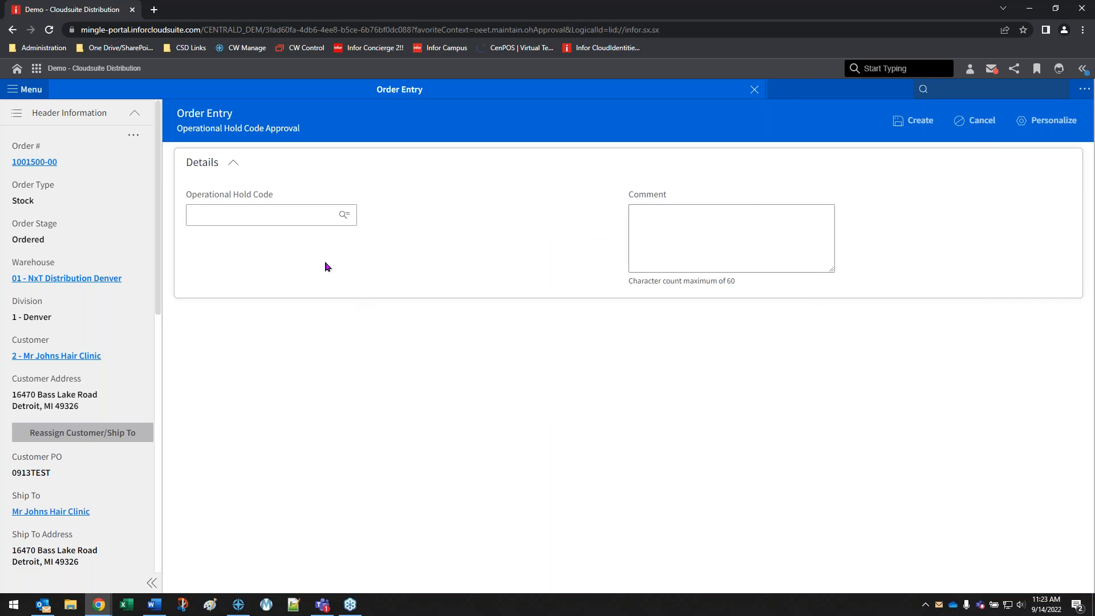
left_click(287, 217)
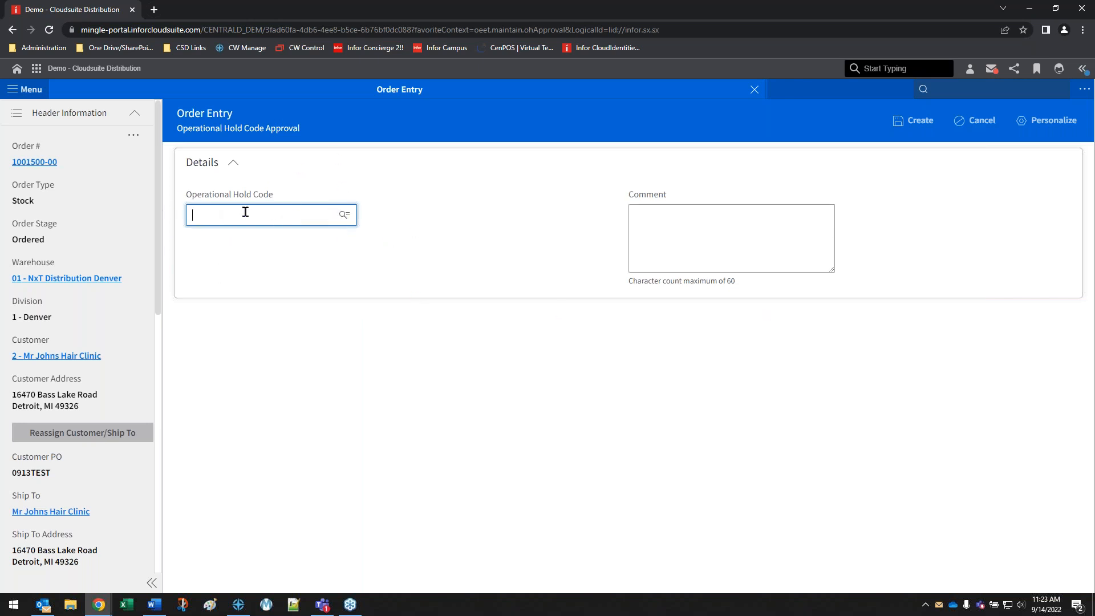
left_click(347, 217)
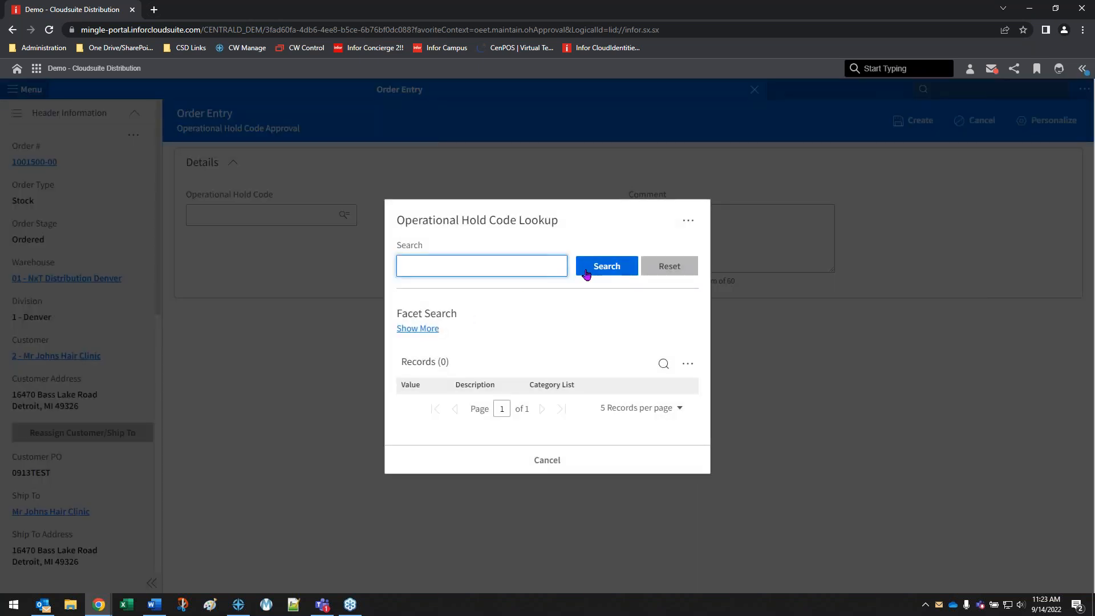
left_click(588, 268)
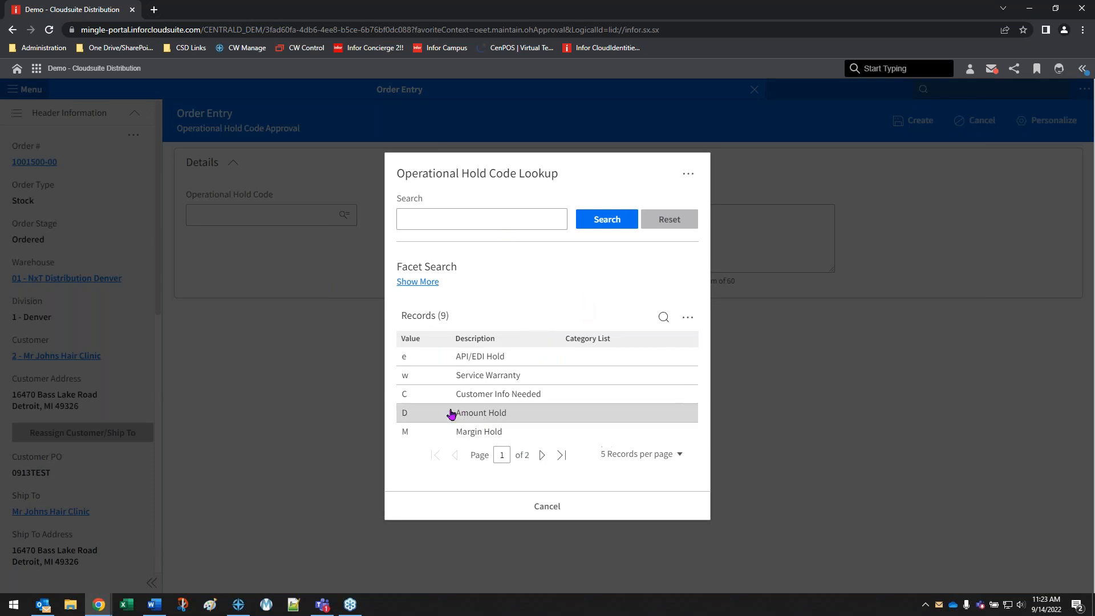
left_click(542, 454)
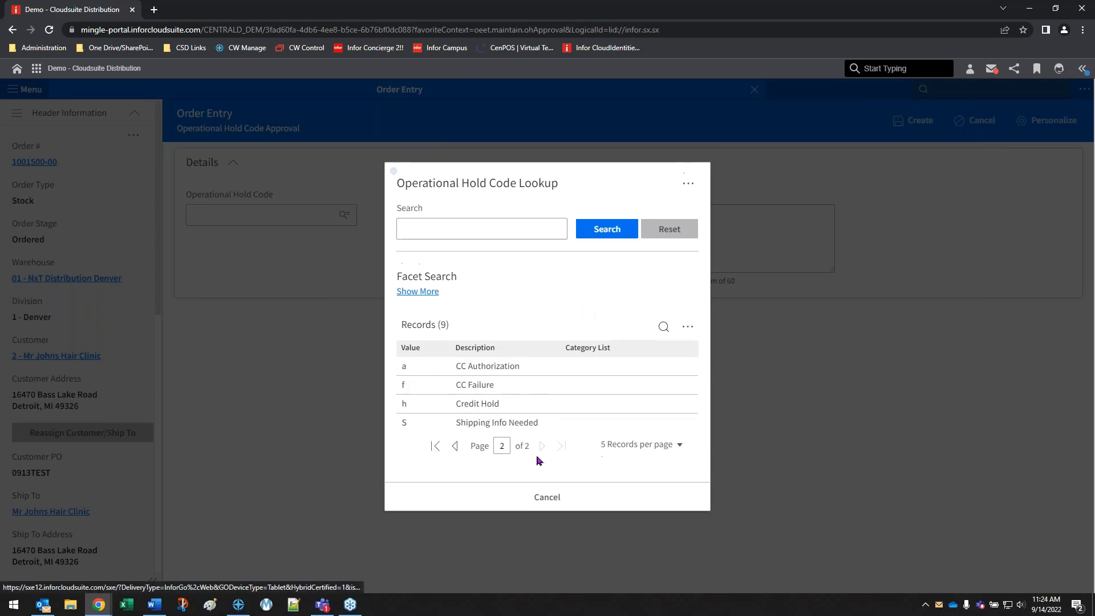
left_click(453, 448)
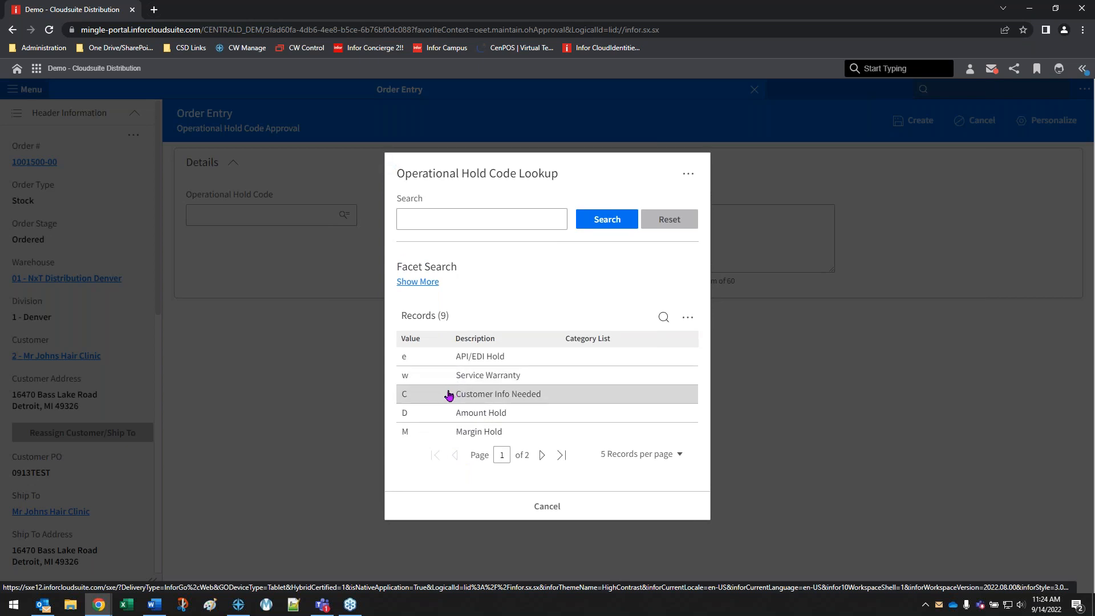
left_click(426, 398)
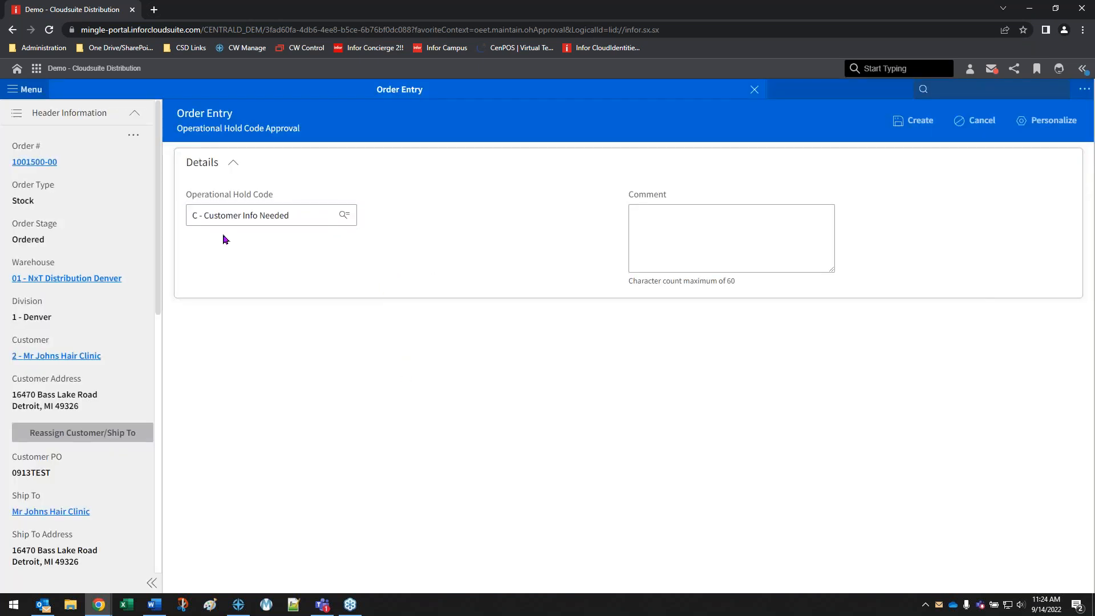
Comment that the order is waiting on the named contact person, and create the Customer Info Needed hold
left_click(660, 225)
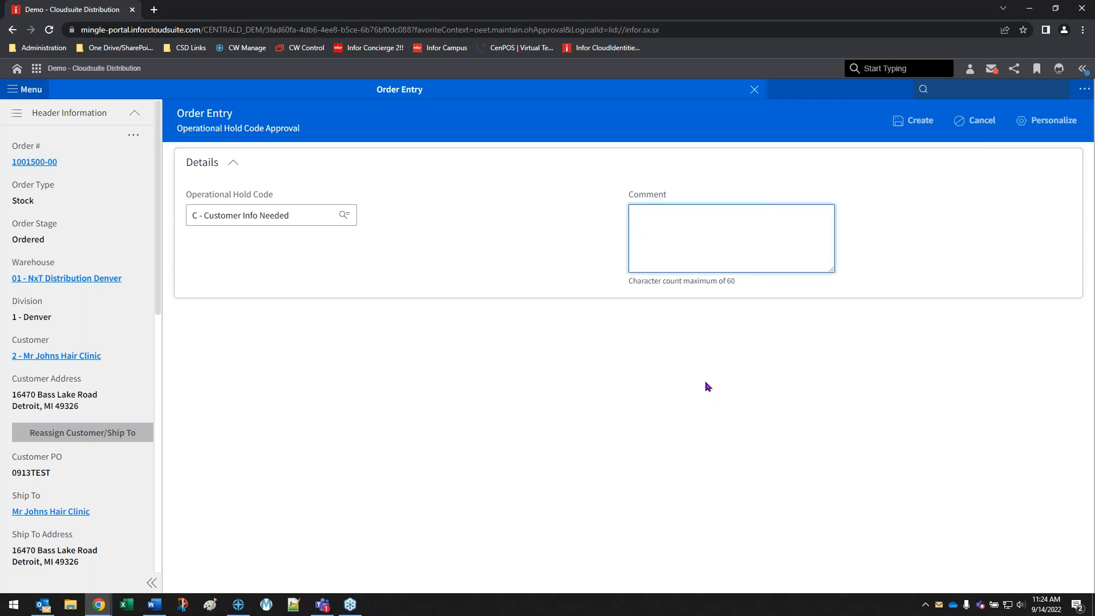
type("Waiting on Jake")
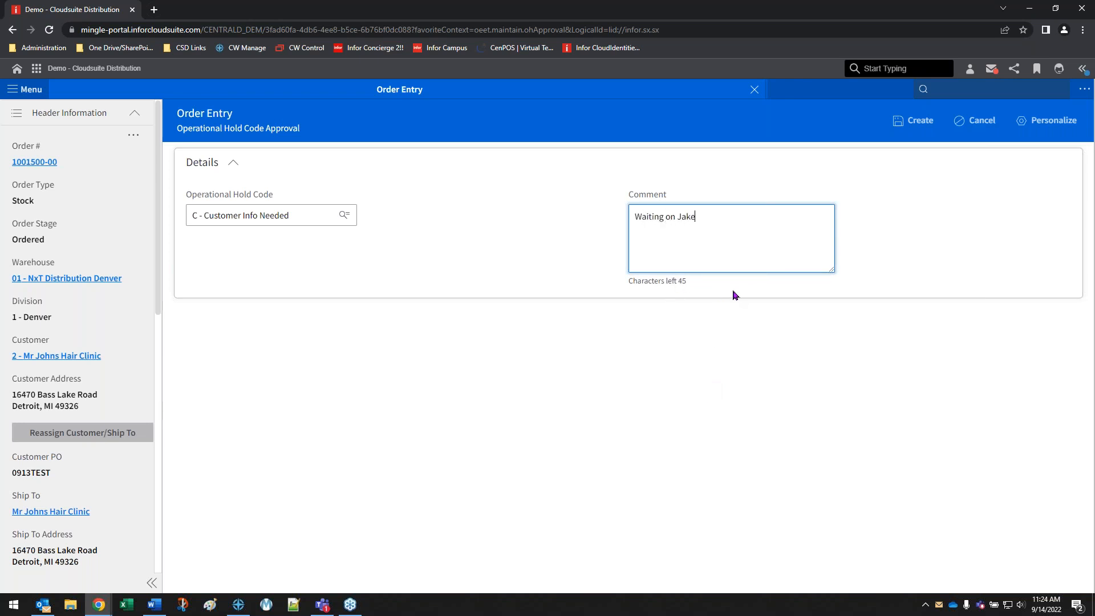
left_click(917, 122)
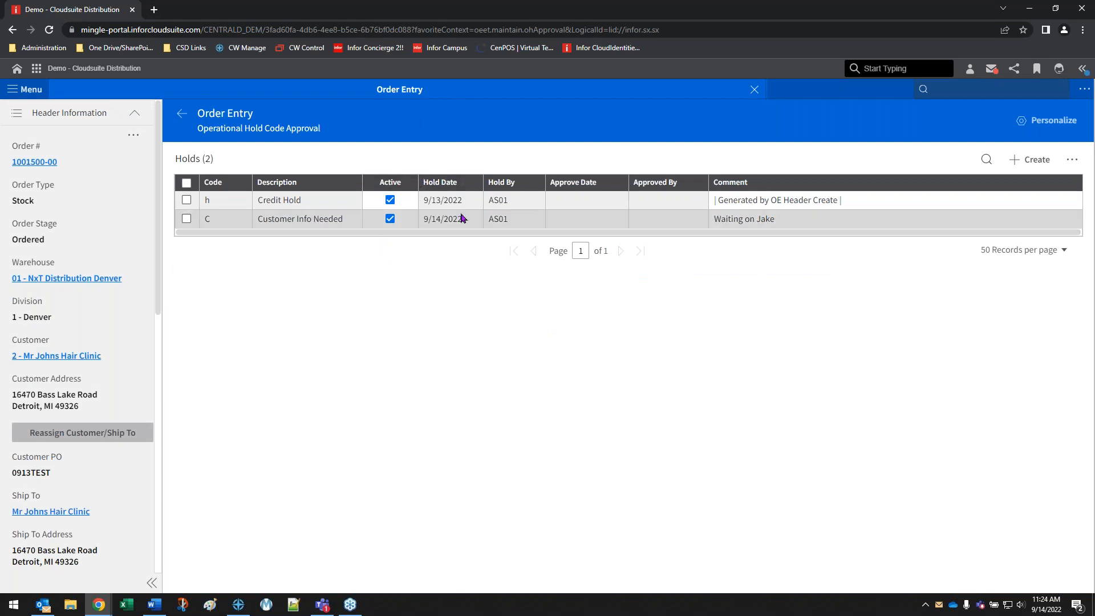
Review the holds' user, date and comment in the order's hold list, and return to the order's maintenance page
left_click_drag(489, 200, 504, 219)
left_click_drag(432, 220, 458, 220)
left_click_drag(714, 220, 799, 220)
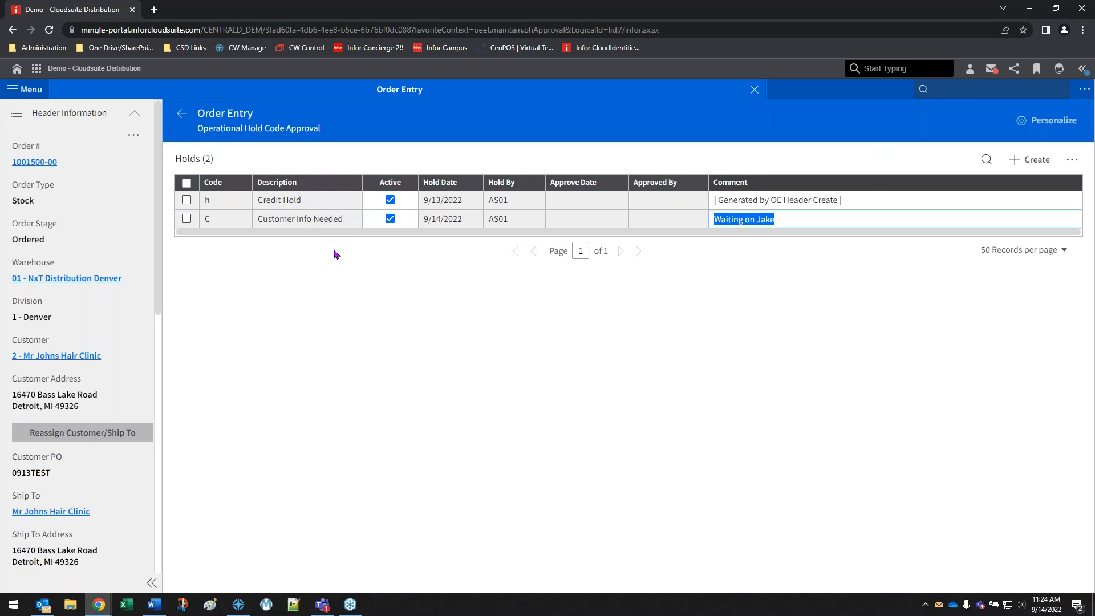
left_click(182, 118)
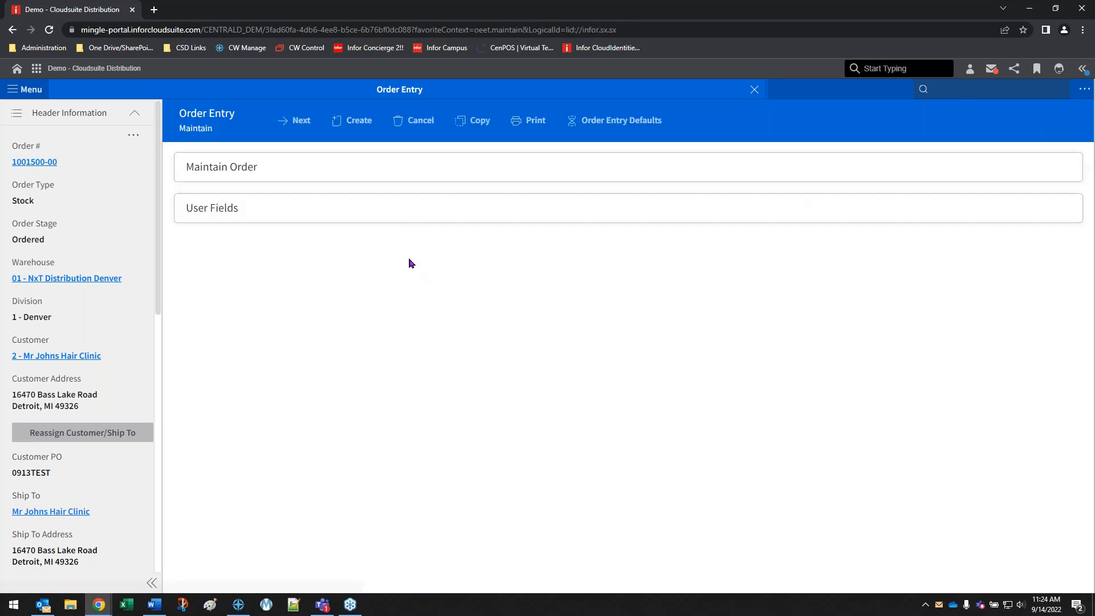
Check the Approval field in the order's Customer Order Settings, save the settings, finish the order and close Order Entry
left_click(747, 122)
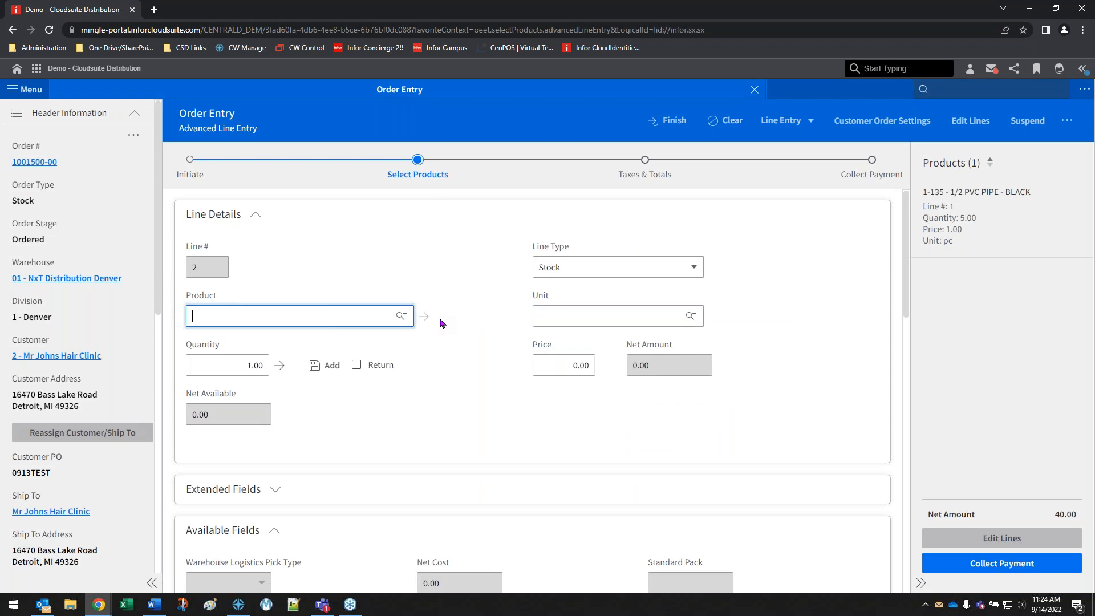
left_click(894, 122)
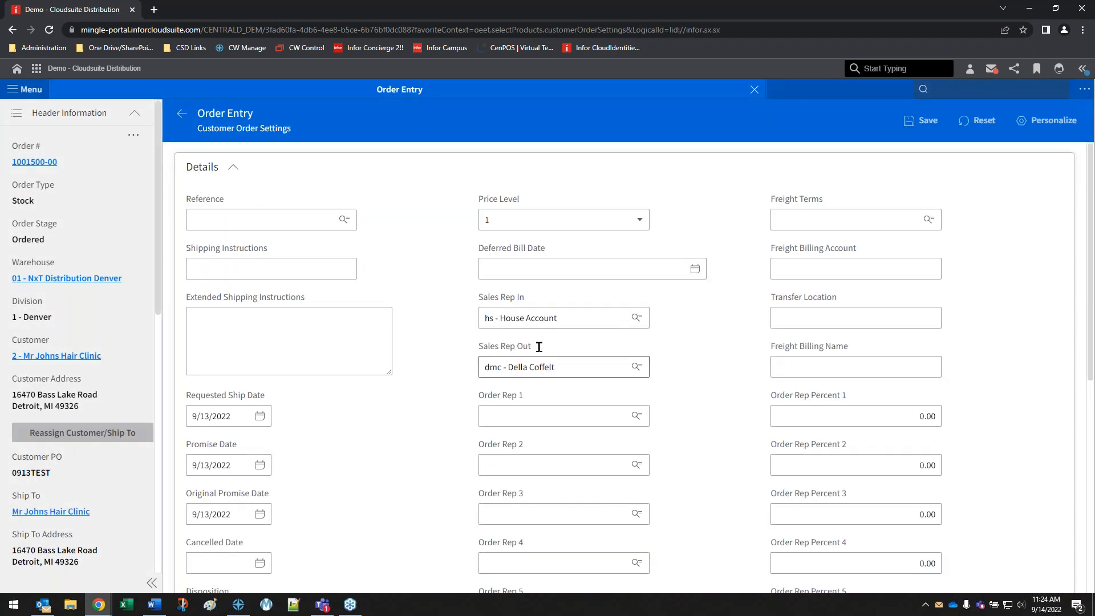
scroll(730, 425, "down", 7)
scroll(730, 425, "down", 2)
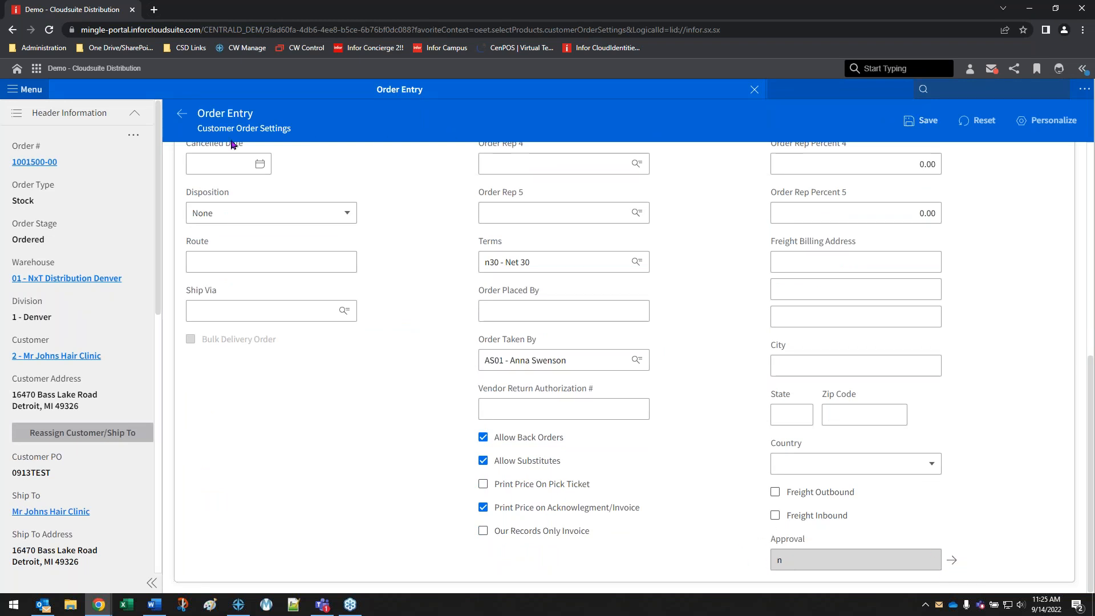
left_click(918, 122)
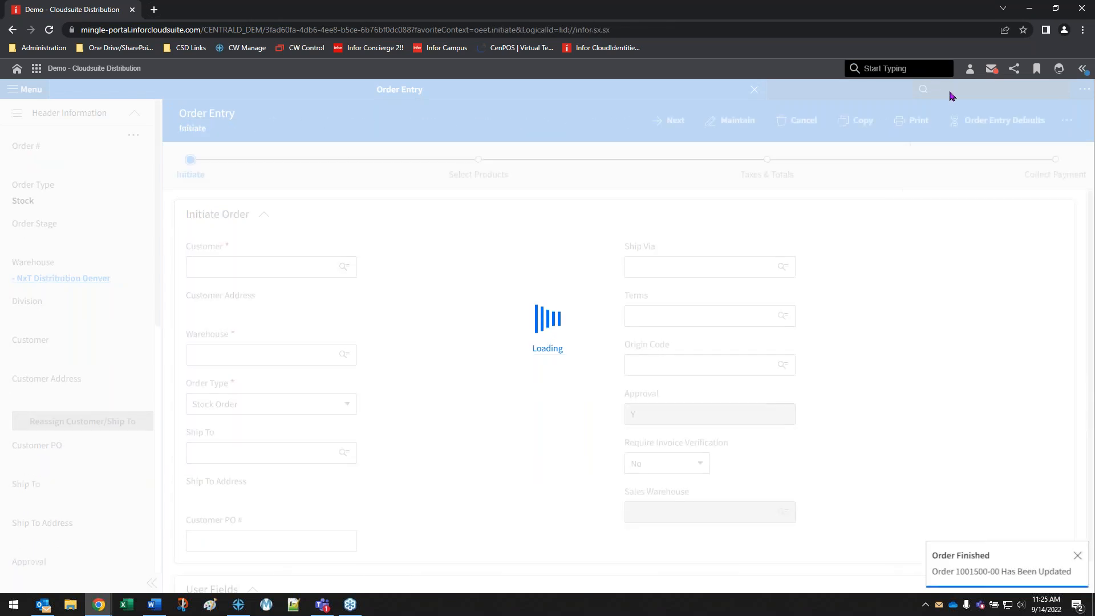
left_click(754, 89)
Open the Shipping Feedback Entry function from the application search
left_click(966, 88)
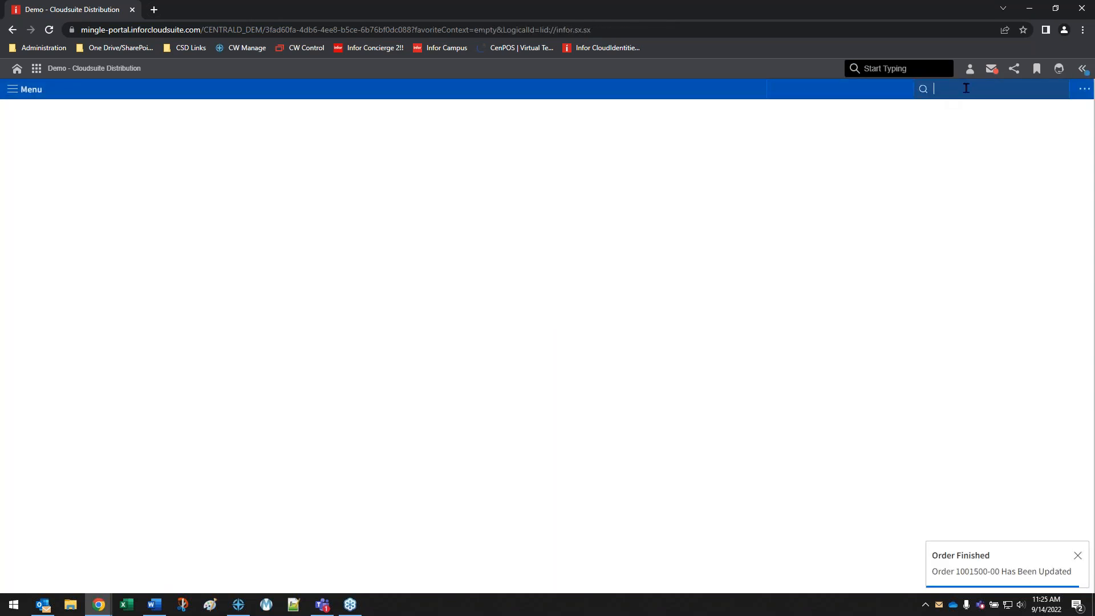
type("oeei")
key("Down")
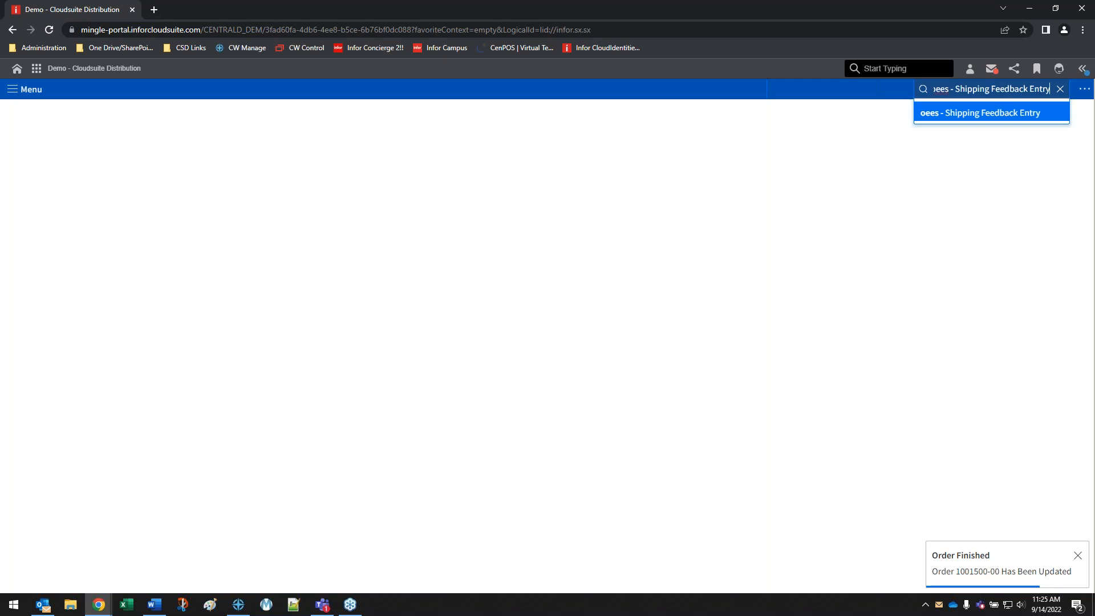
key("Return")
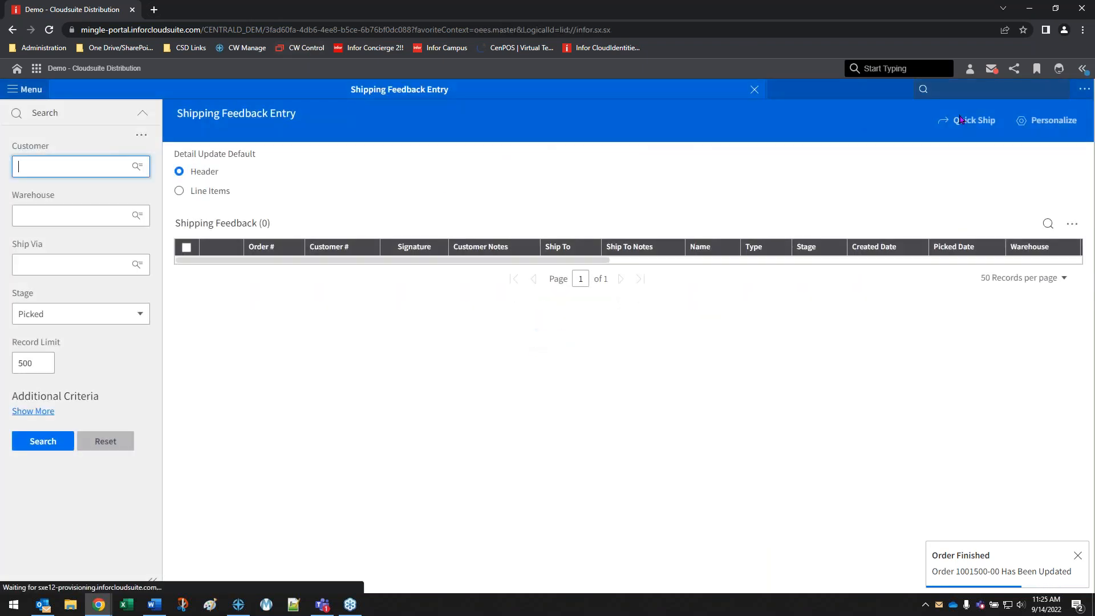
Load the Mr Johns Hair Clinic stock order in Quick Ship by its order number
left_click(976, 120)
left_click(247, 220)
left_click(333, 240)
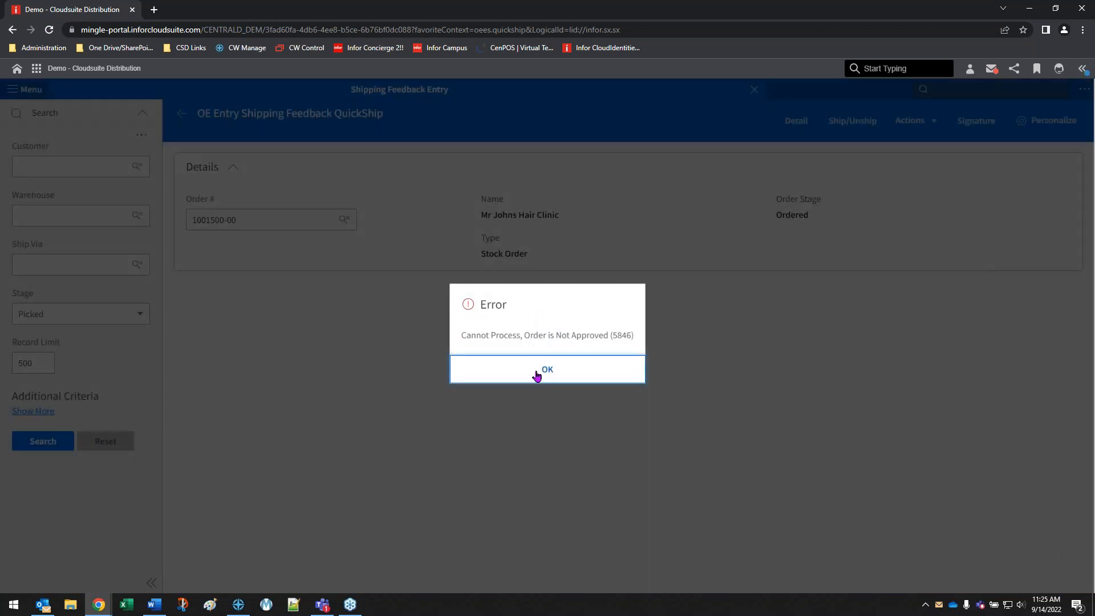
left_click(537, 375)
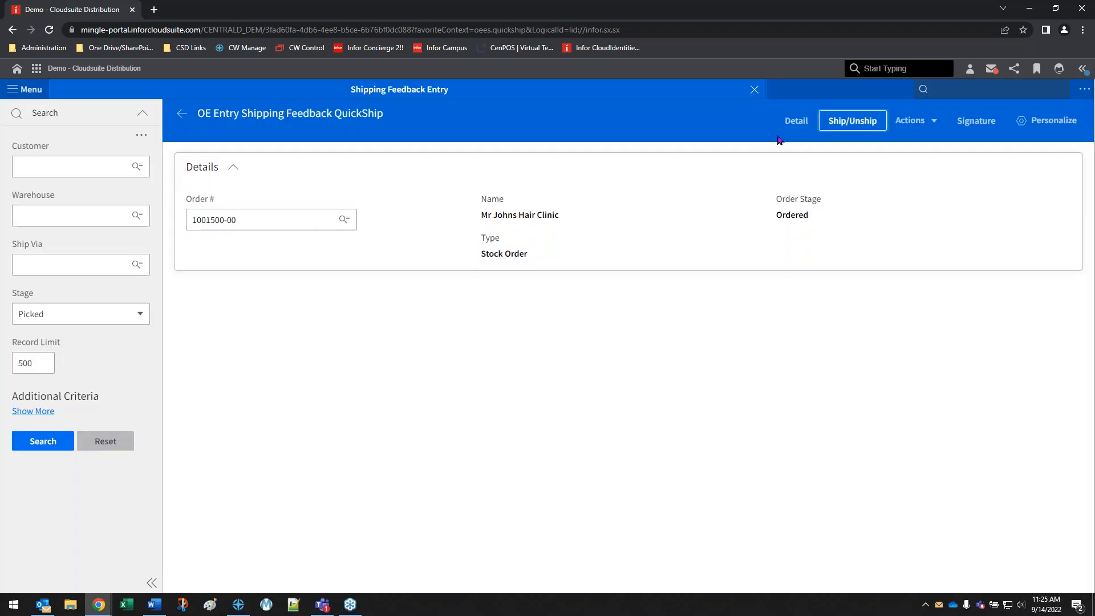
Open the order's shipping details and its operational hold code approvals from the Shipping Information section
left_click(790, 120)
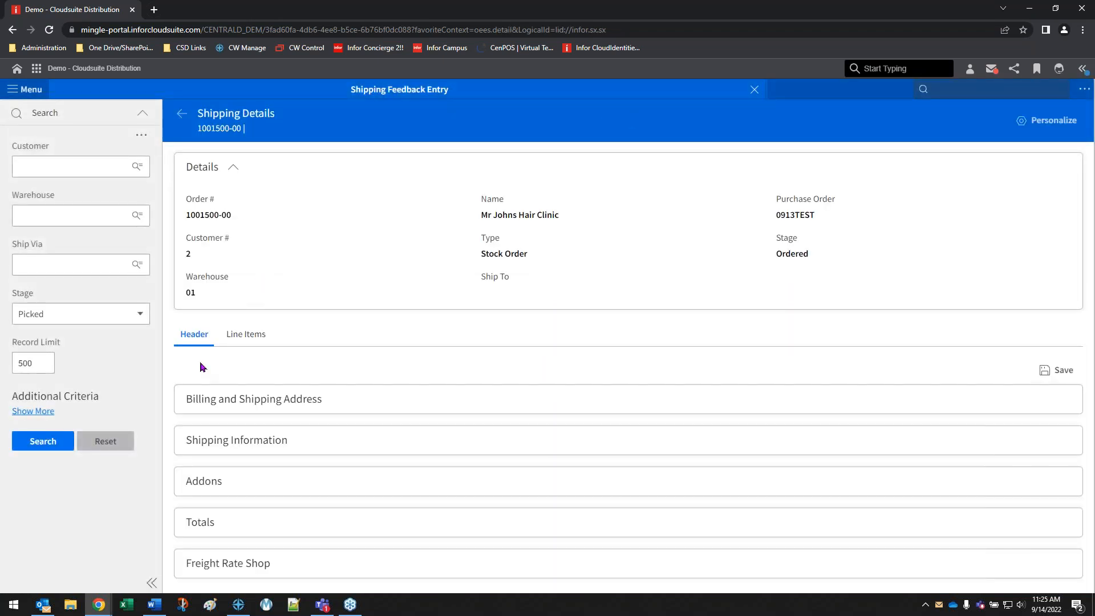
scroll(469, 299, "down", 8)
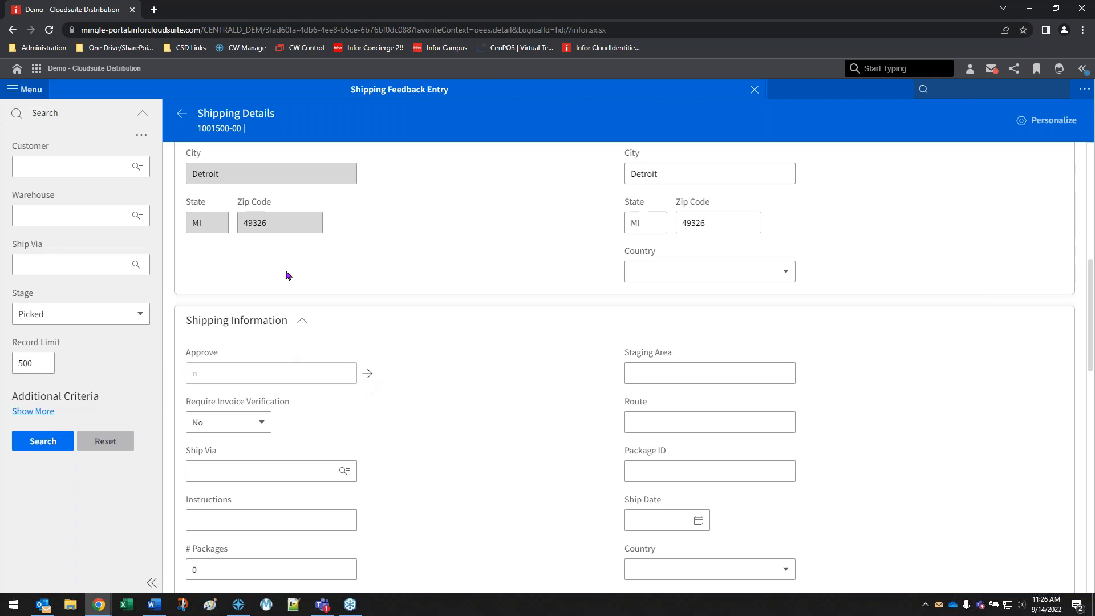
left_click(369, 375)
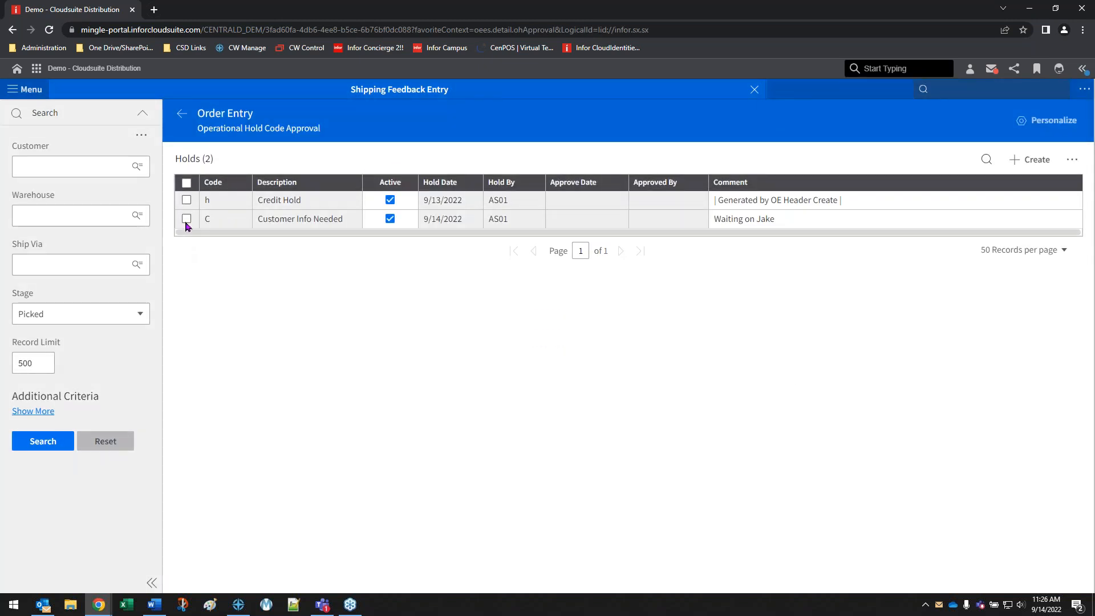
Approve the Customer Info Needed hold on the order and close Shipping Feedback Entry
left_click(186, 222)
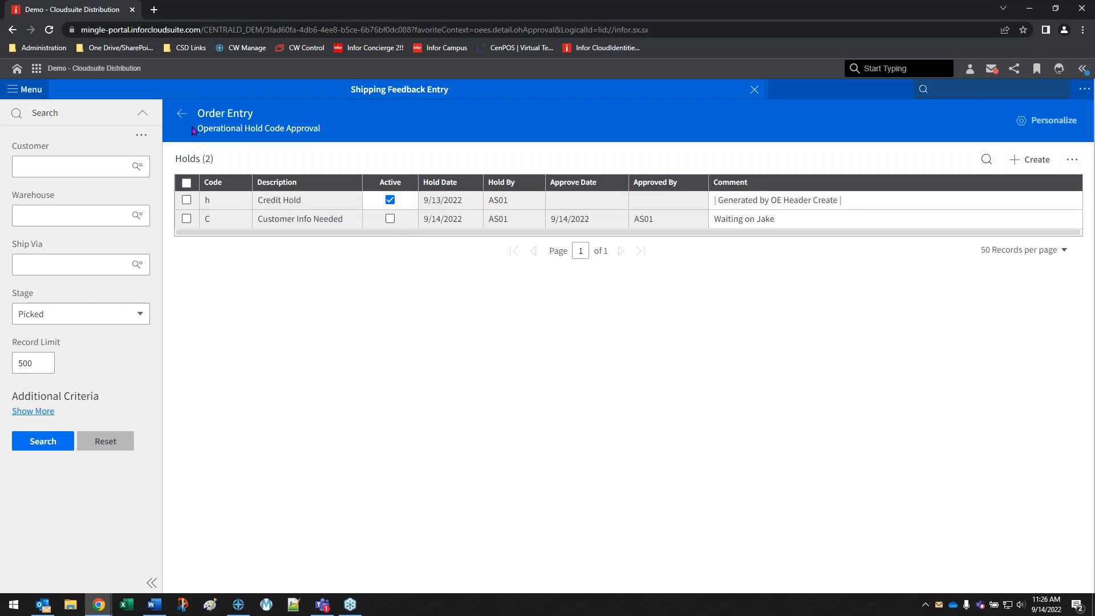
left_click(180, 116)
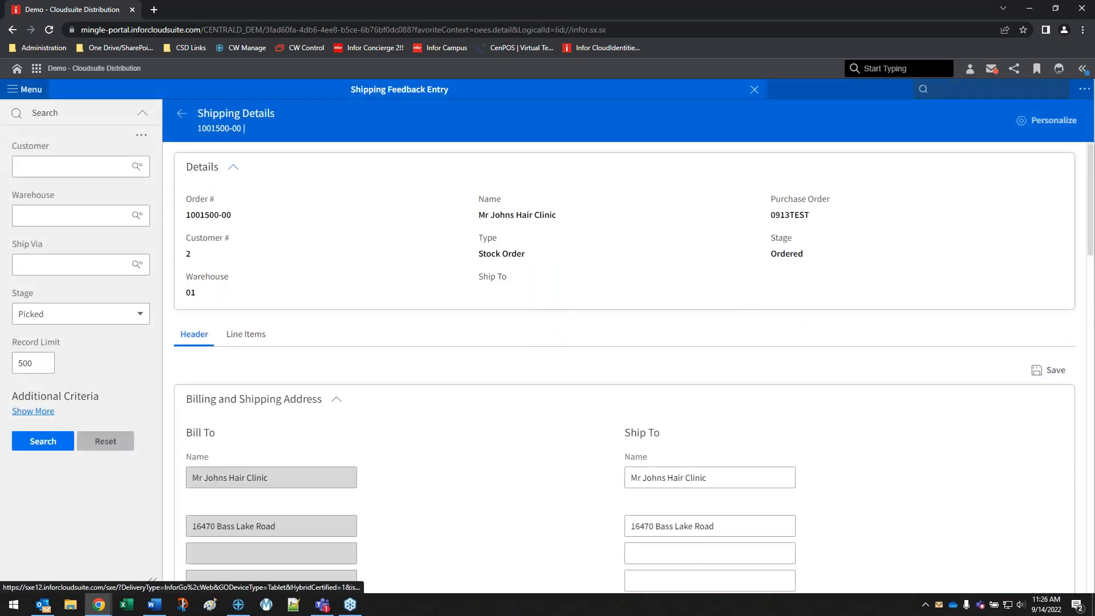
left_click(182, 114)
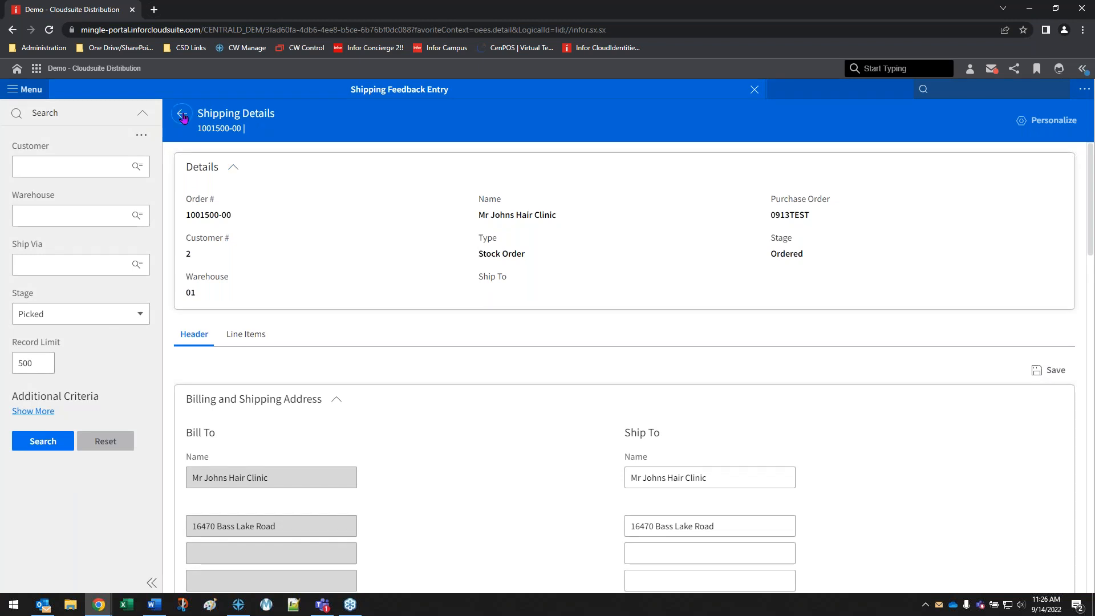
left_click(754, 90)
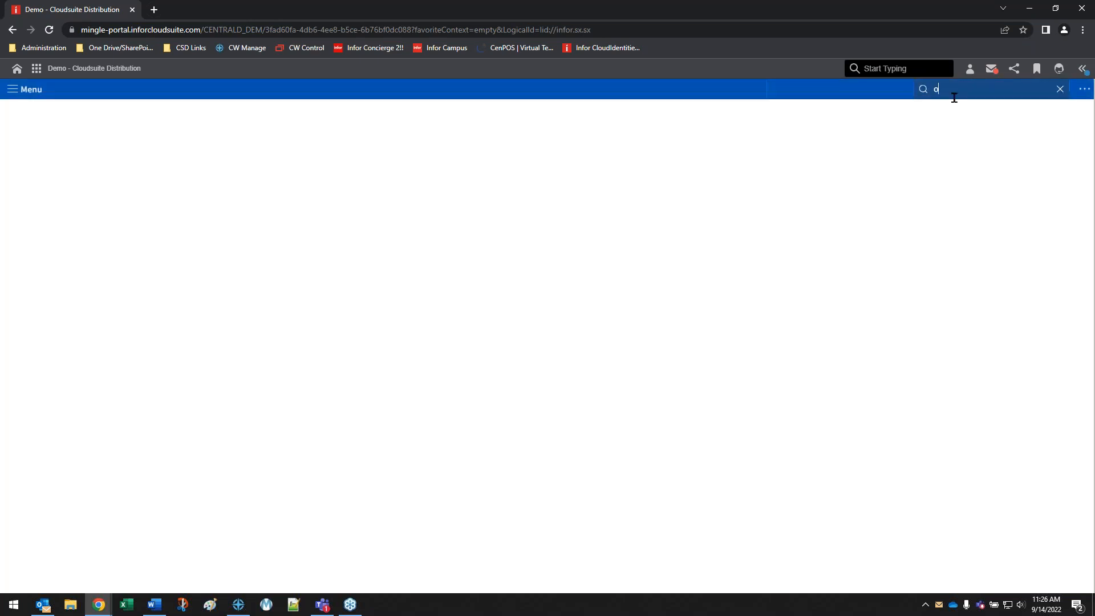
Open Order Inquiry and look up the Mr Johns Hair Clinic order by its order number
key("Return")
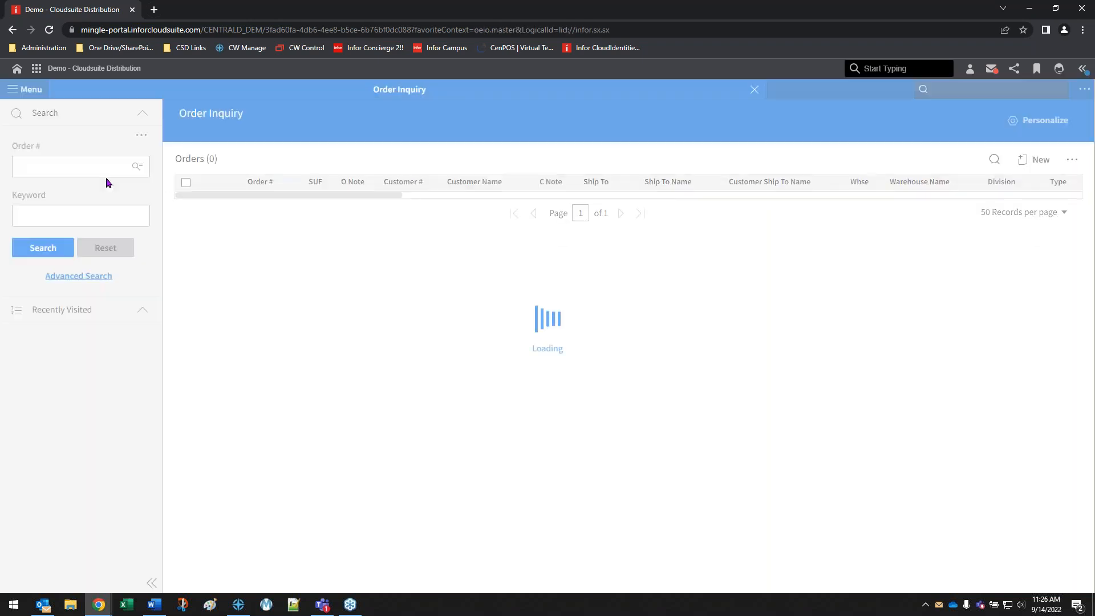
left_click(50, 161)
left_click(41, 191)
left_click(42, 247)
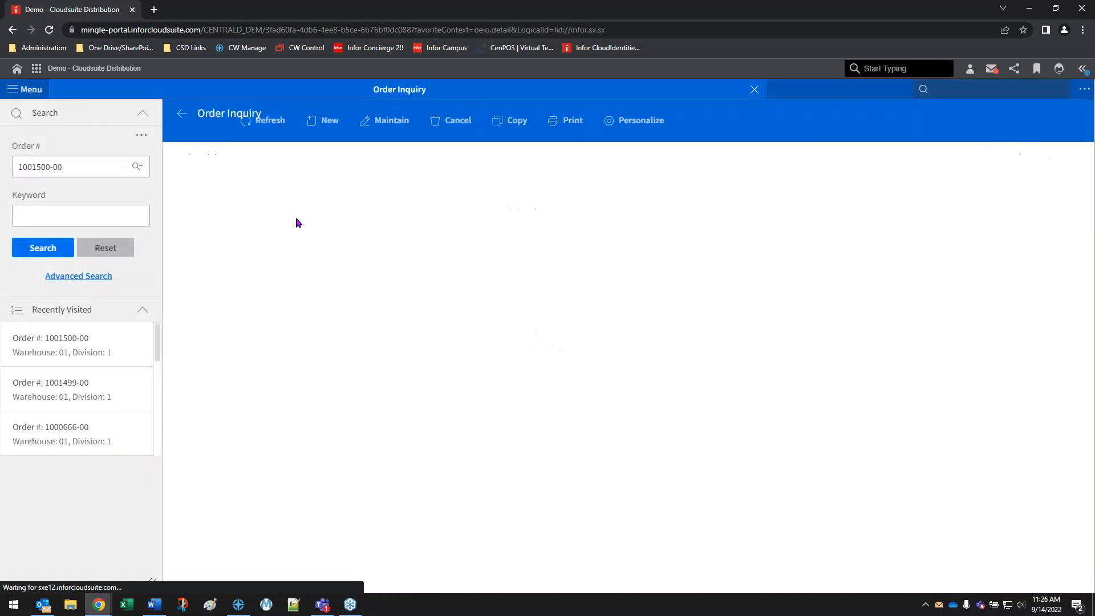
Check the Approve Type in the order's header information
left_click(246, 166)
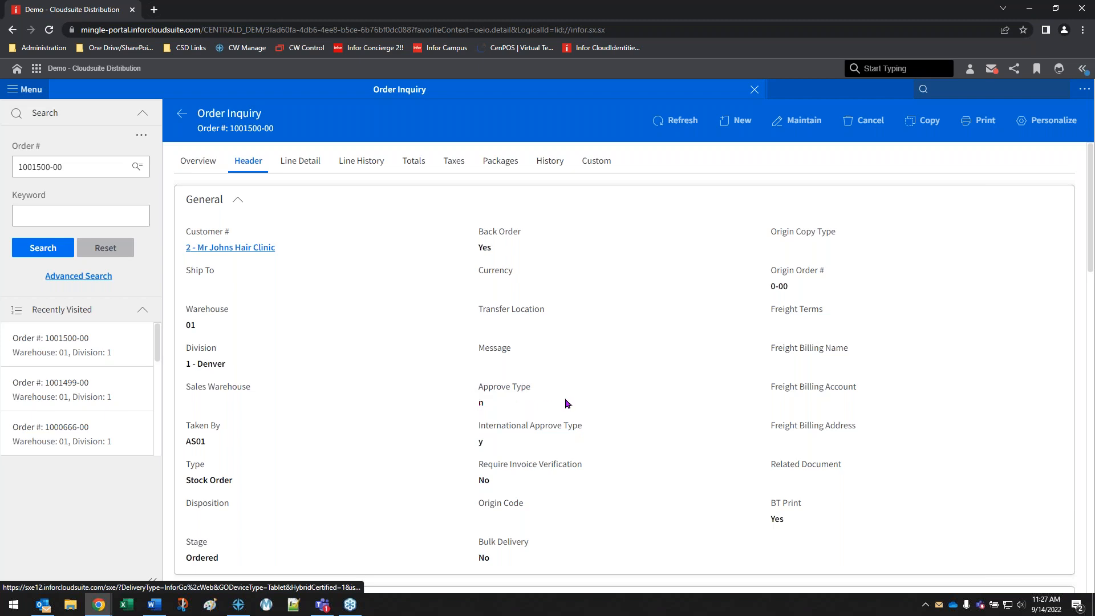
double_click(482, 403)
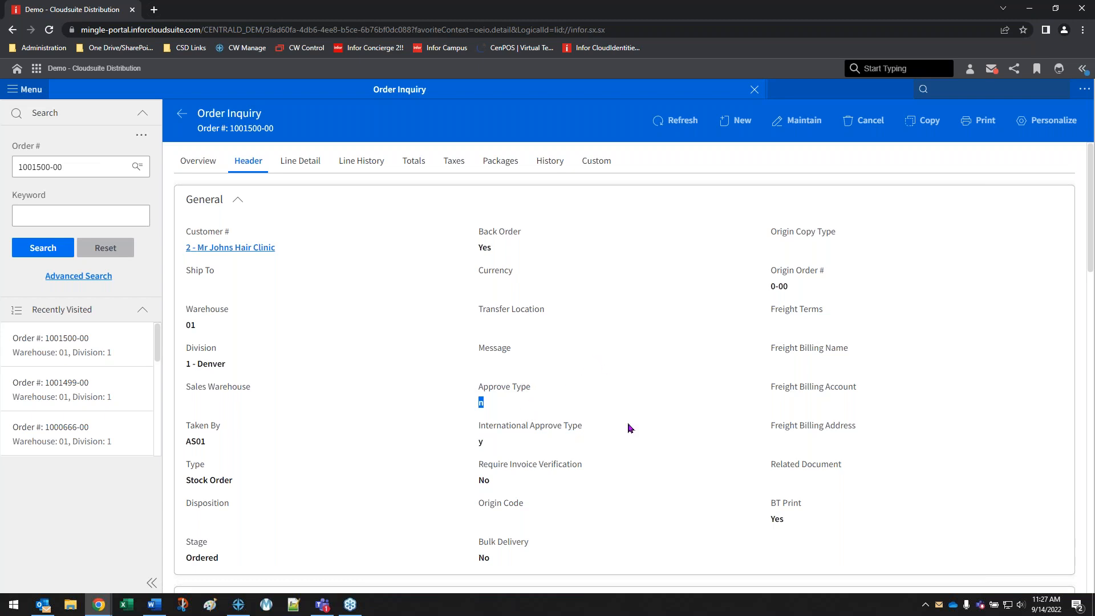
left_click(367, 416)
Expand the Operational Hold Codes section of the order header and select the hold with code n
scroll(392, 419, "down", 15)
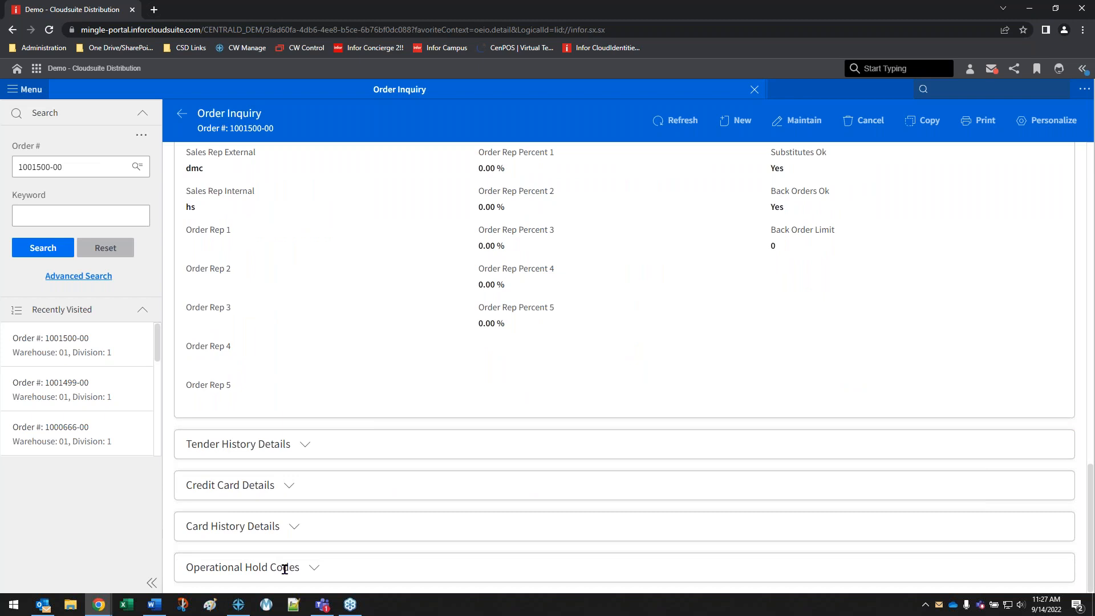
left_click(308, 567)
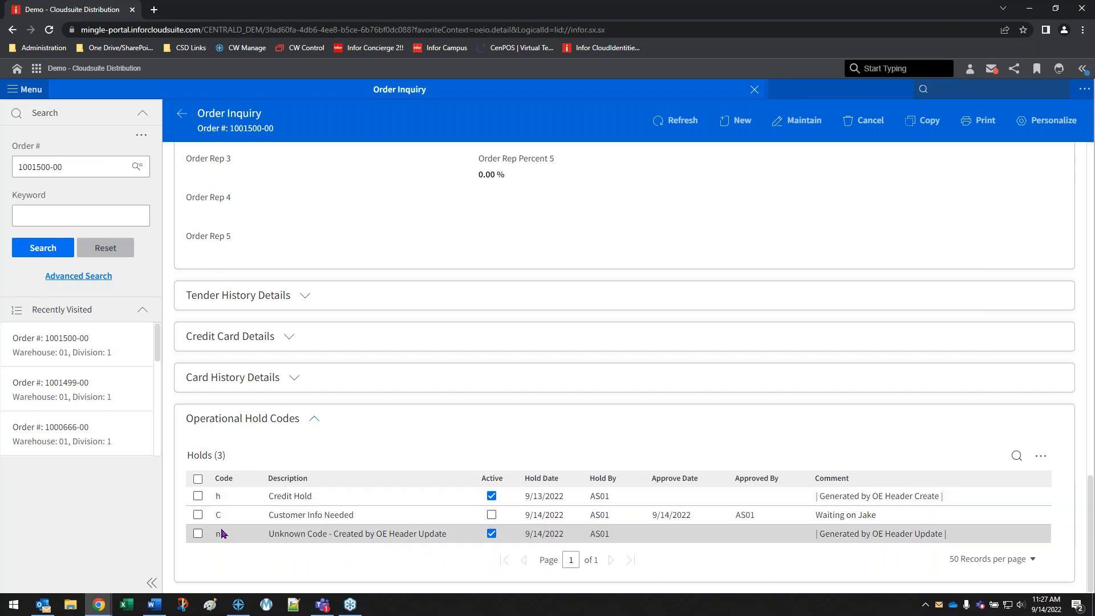
left_click(198, 534)
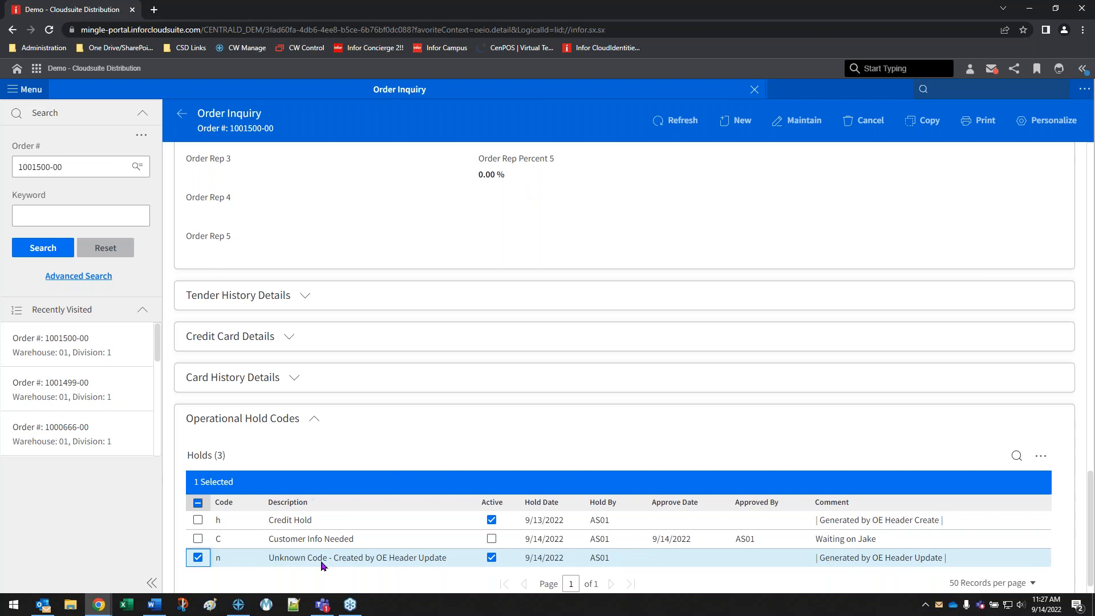
Clear the selection of hold code n and start a new OE Order Master List Report (oerm)
left_click(197, 558)
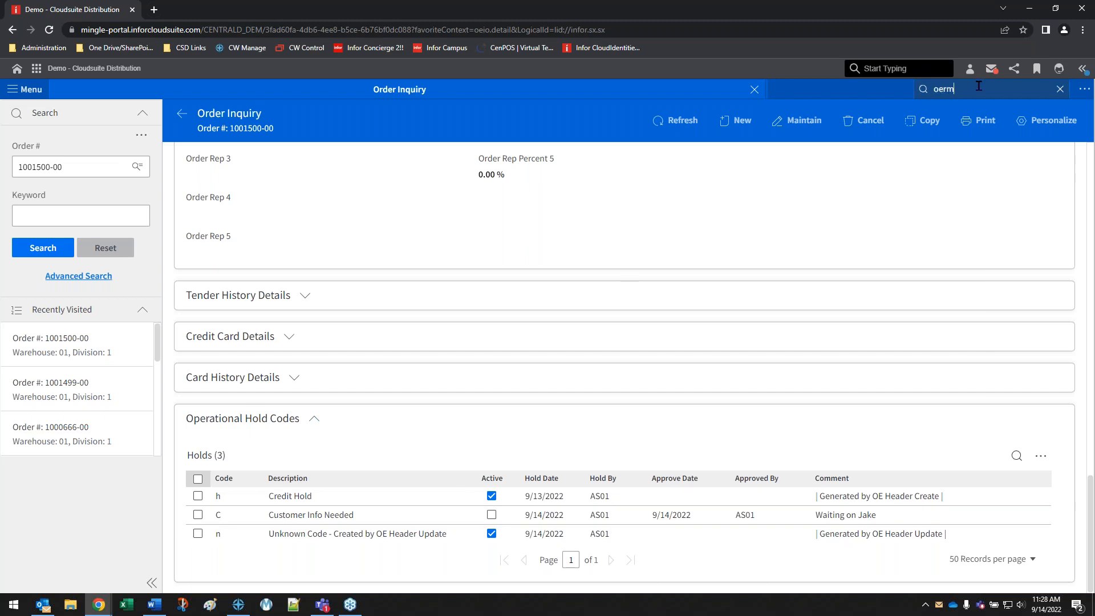
key("Down")
key("Return")
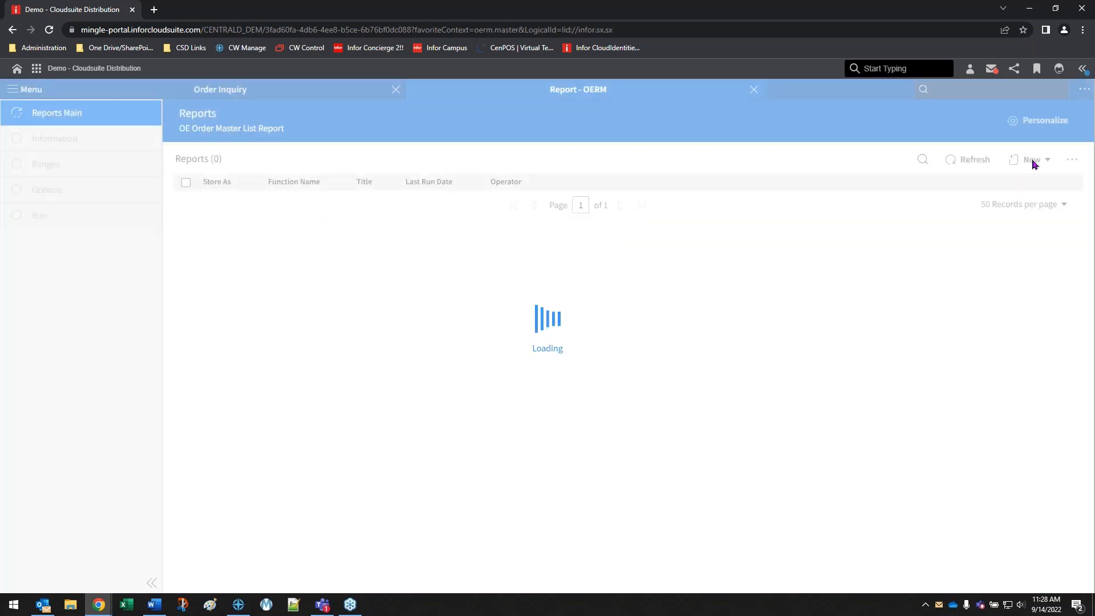
left_click(1033, 164)
left_click(1008, 208)
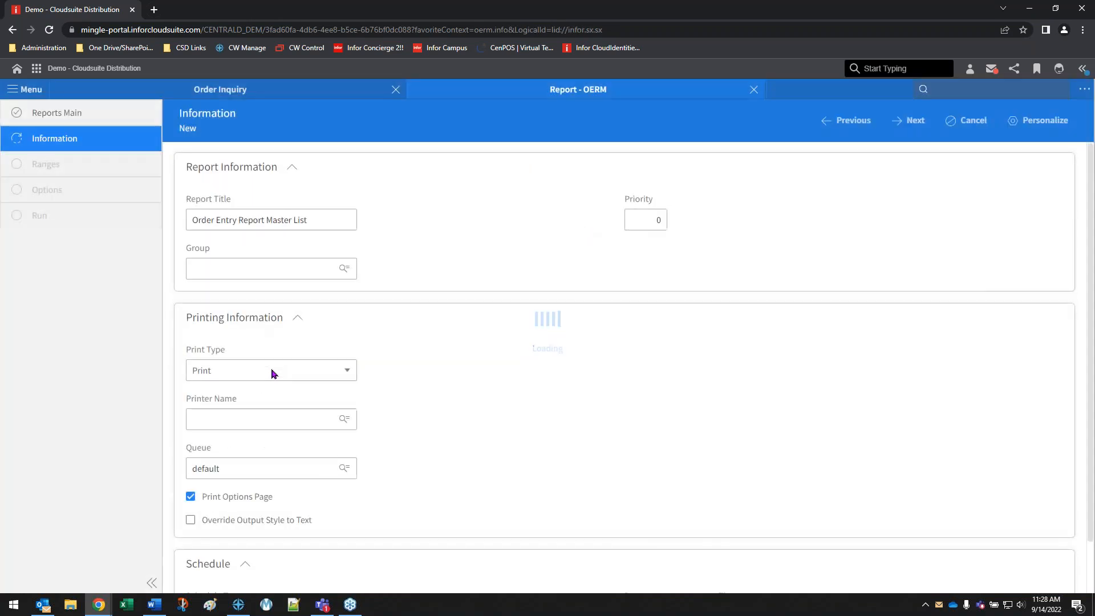
Set the new report's print type to View and continue to its ranges
left_click(271, 371)
left_click(227, 502)
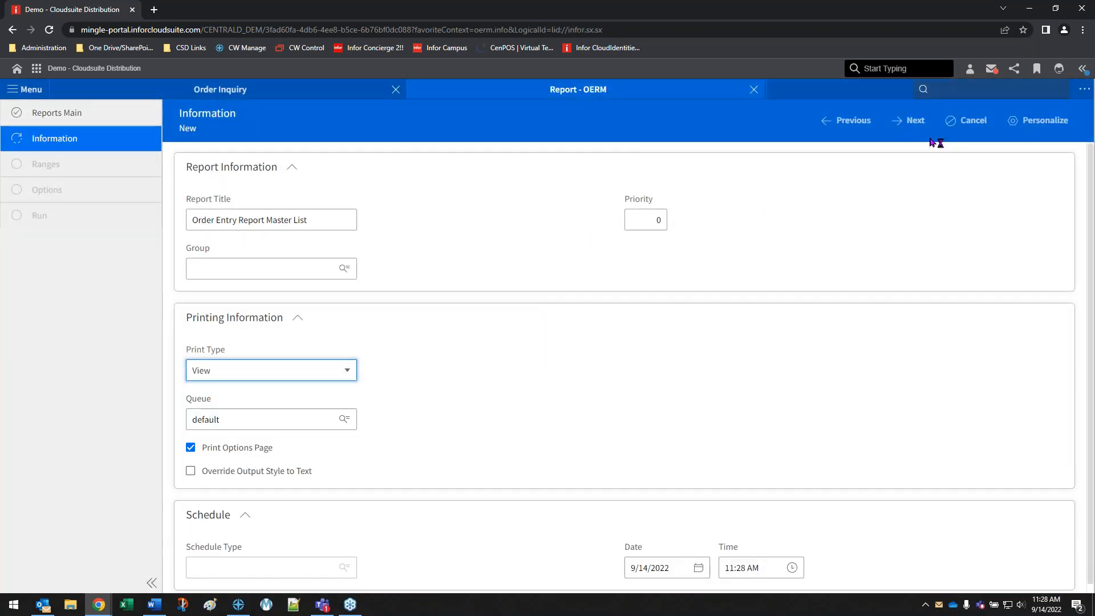
left_click(913, 120)
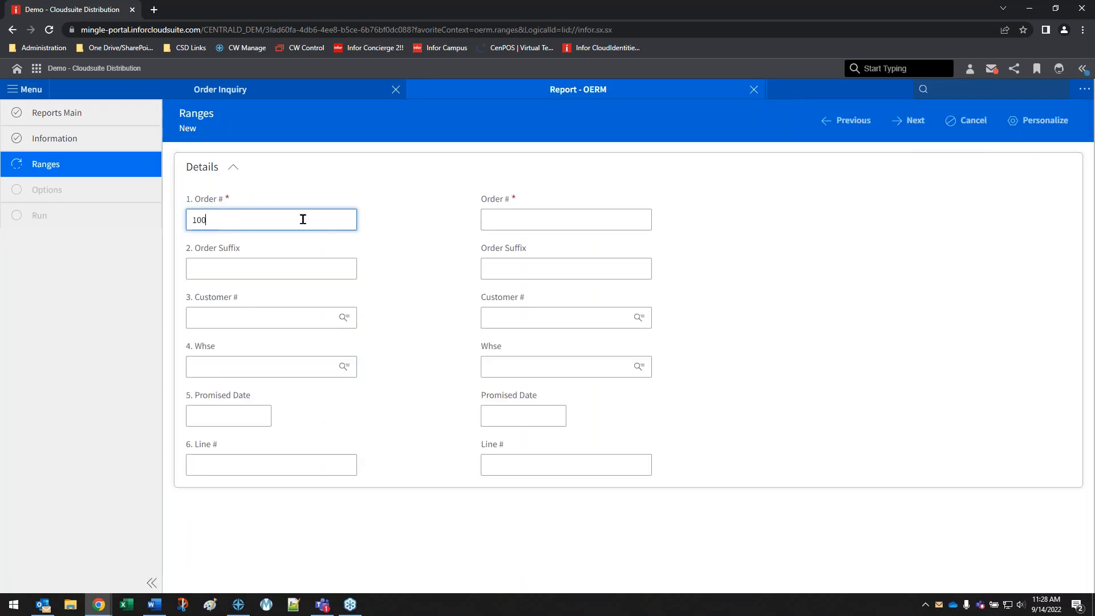
Limit the report range to the reviewed order's number with suffix 0, keep the default options, and save the report
key("Tab")
type("0")
key("Tab")
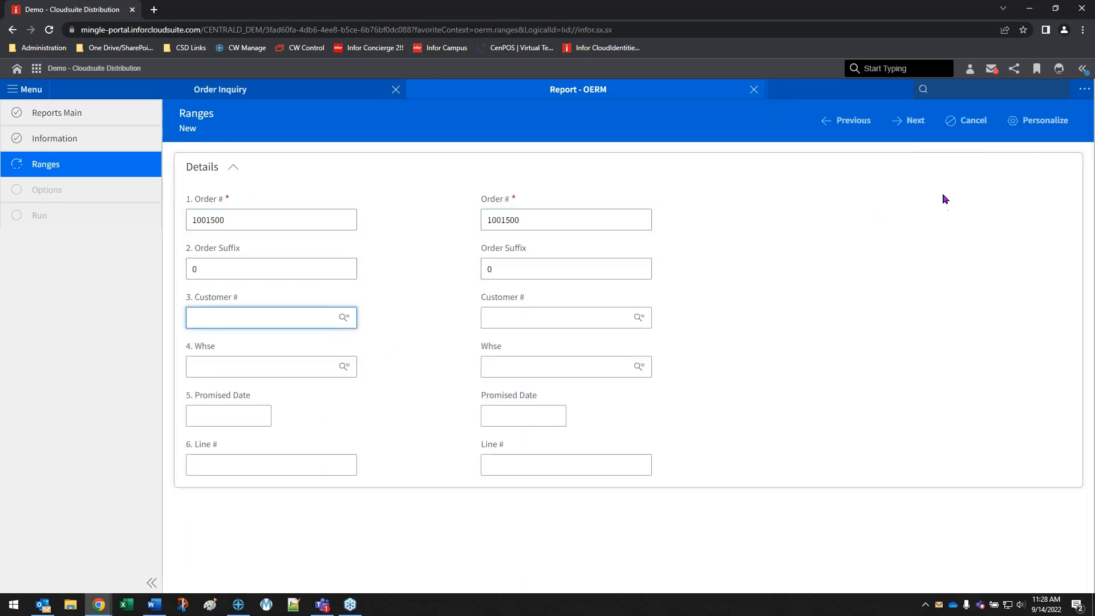
left_click(911, 121)
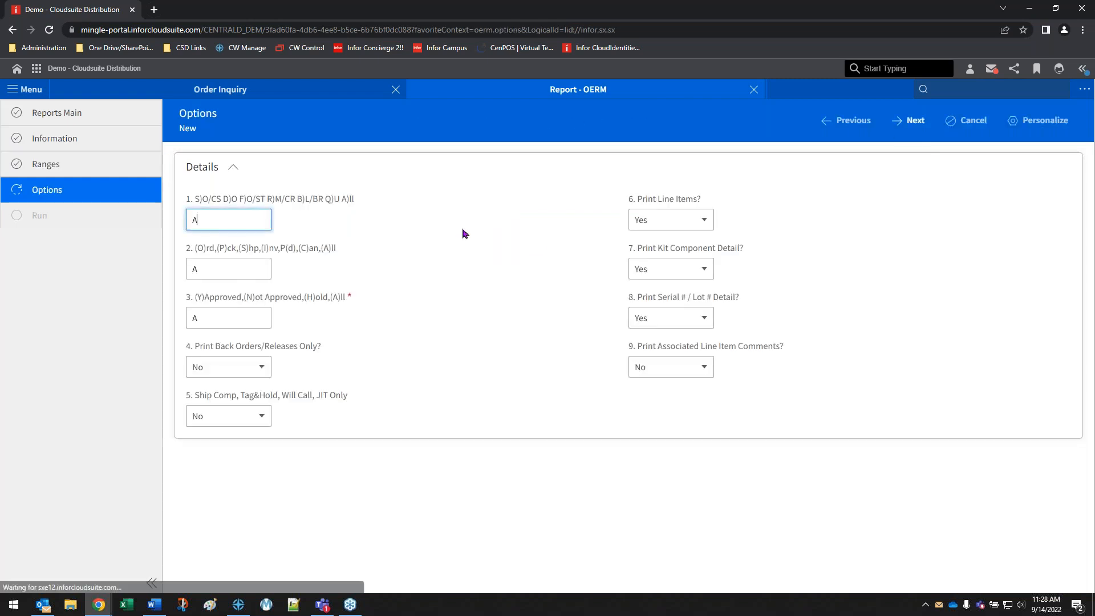
left_click(912, 120)
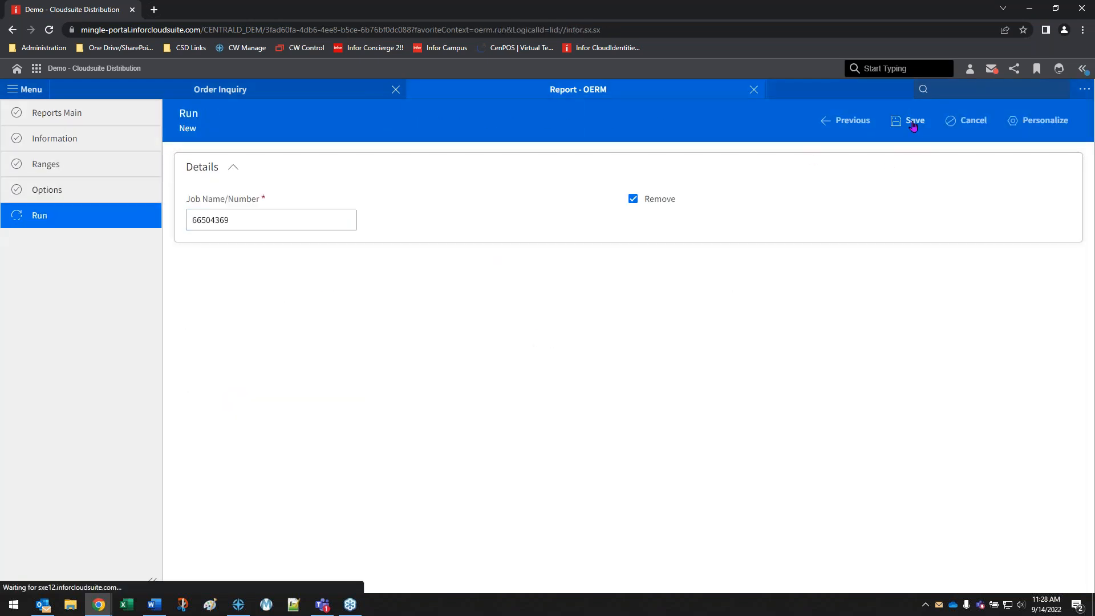
left_click(914, 121)
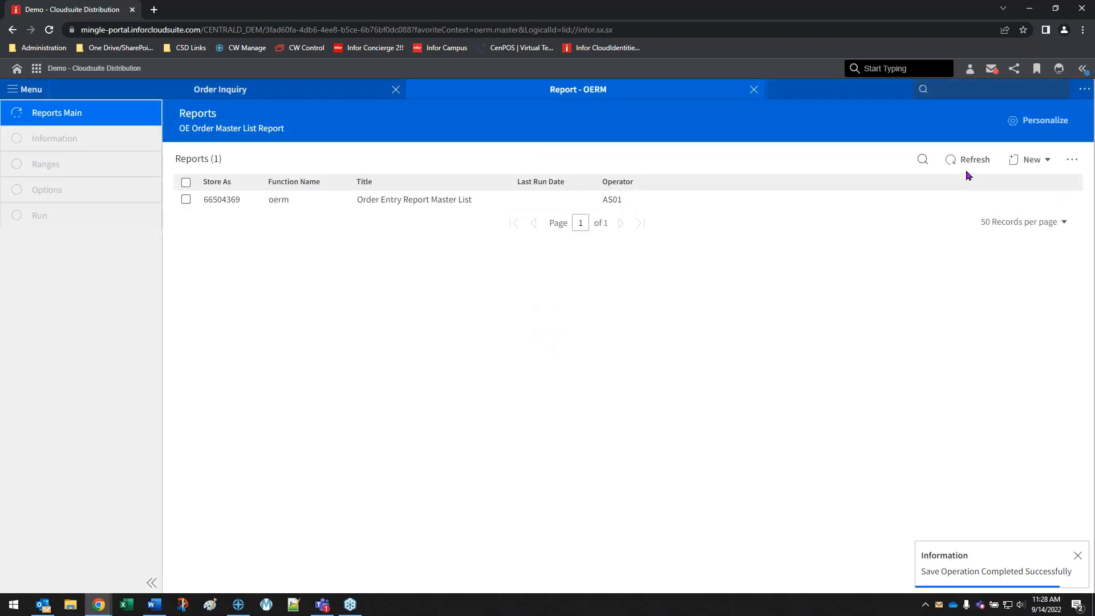
Refresh the generated reports list and open the new Order Entry Report Master List as a PDF
left_click(977, 161)
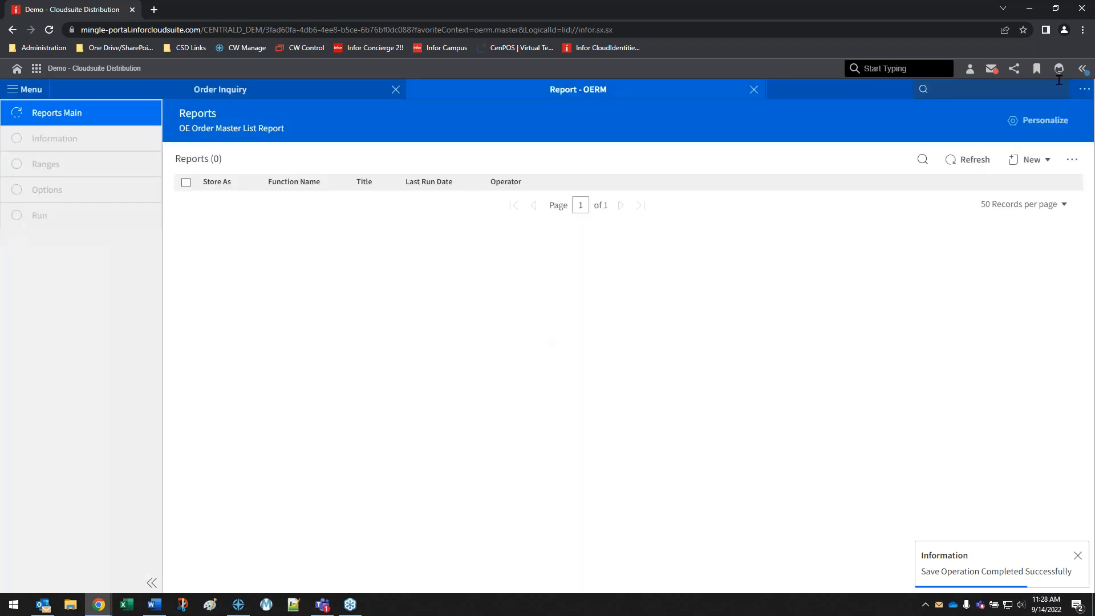
left_click(1083, 69)
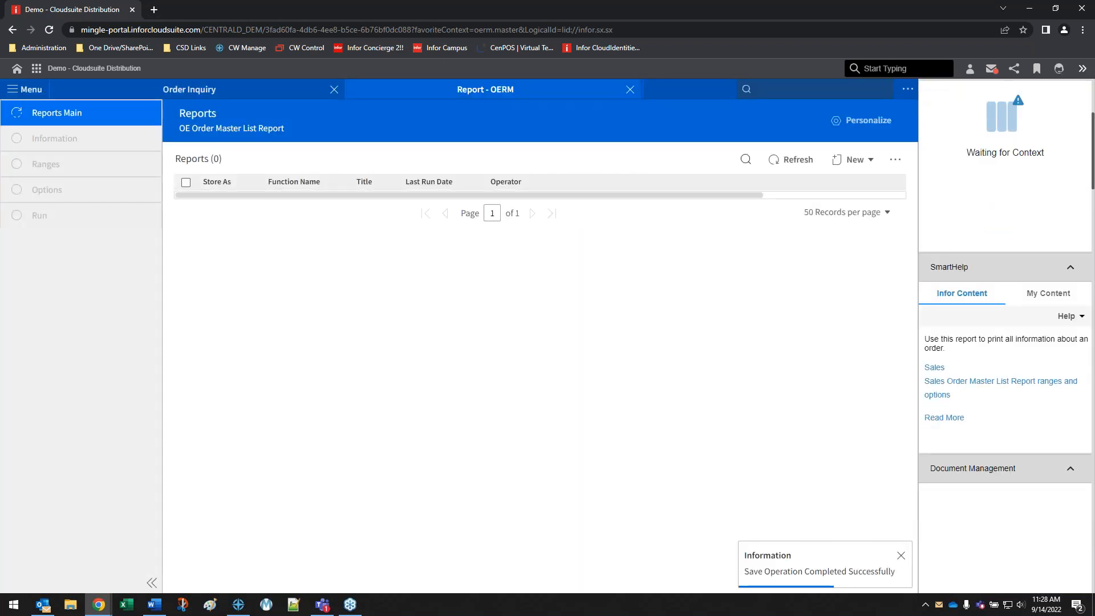
scroll(977, 379, "down", 4)
left_click(958, 319)
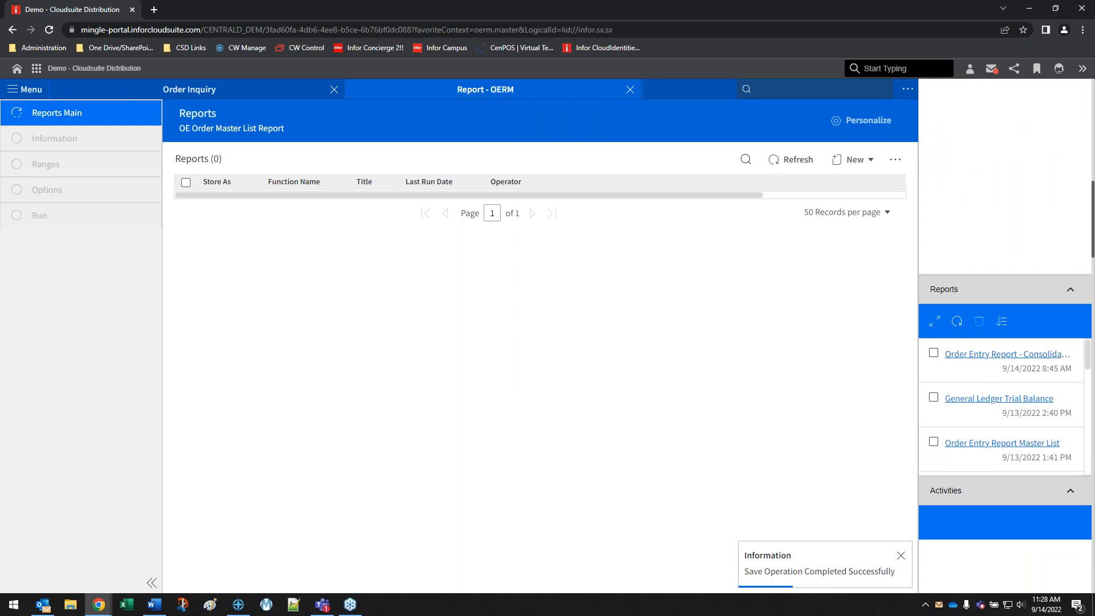
left_click(976, 355)
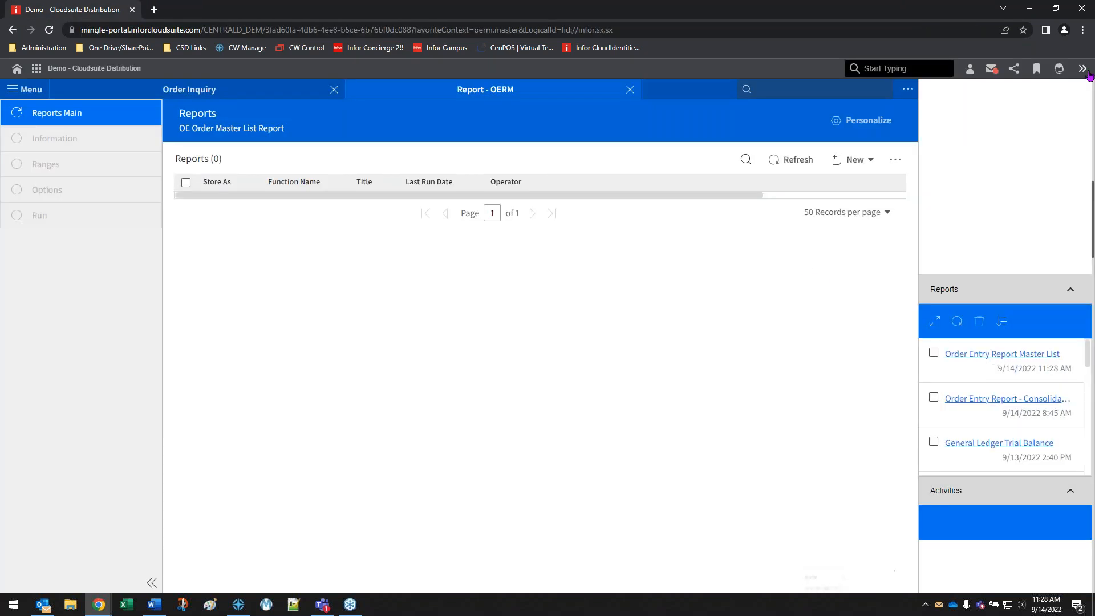
left_click(1083, 69)
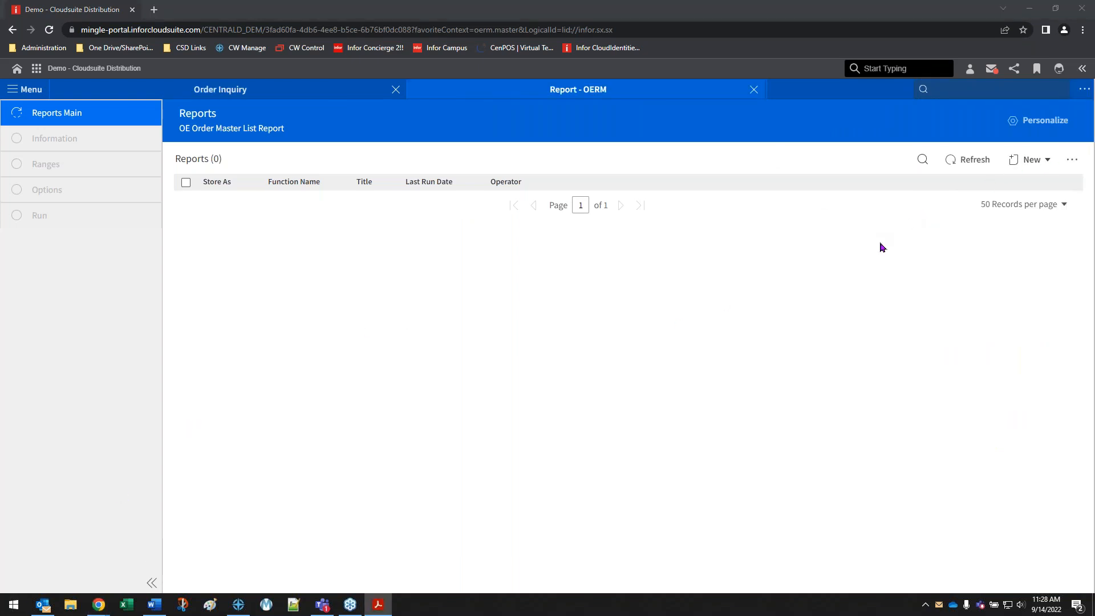
Examine the Hold Codes section on page 2 of the report PDF in Adobe Acrobat Reader, and close the PDF and the OERM report
scroll(416, 349, "down", 10)
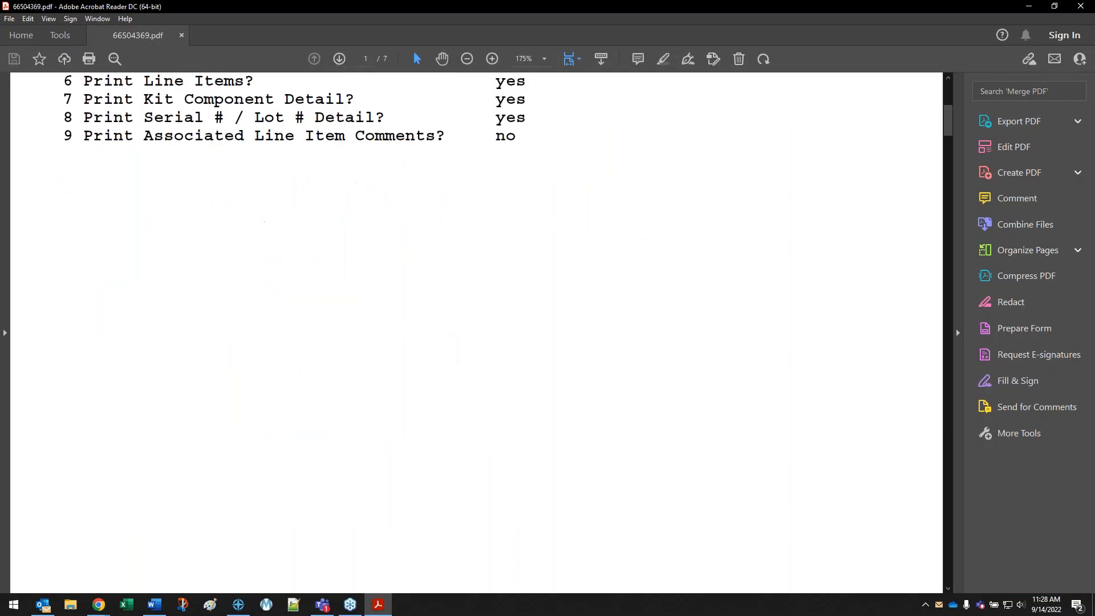
scroll(476, 333, "down", 10)
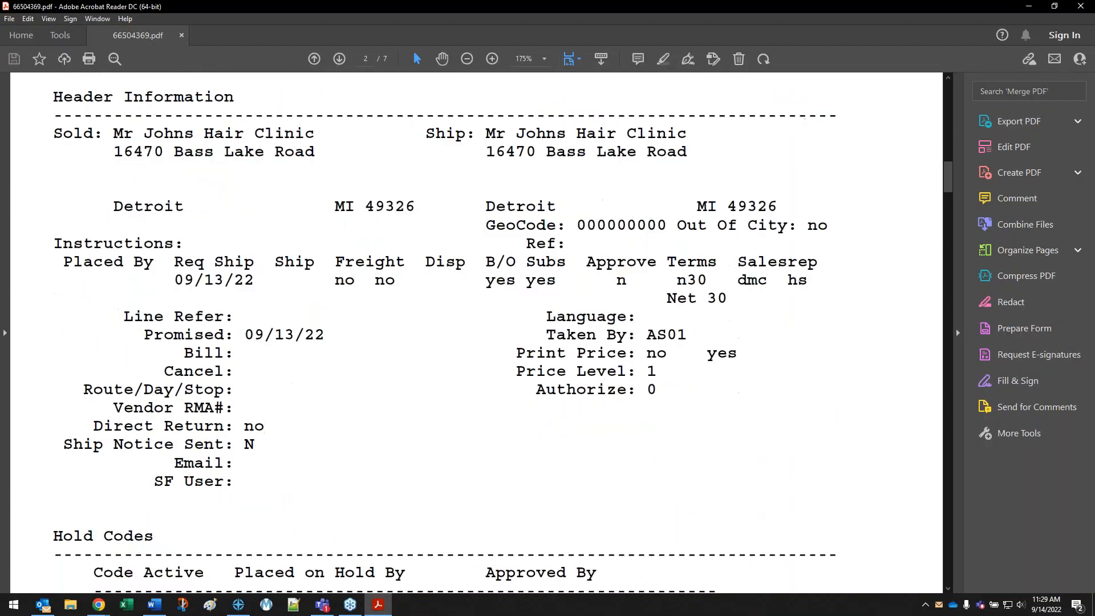
scroll(32, 325, "down", 3)
left_click_drag(53, 317, 492, 430)
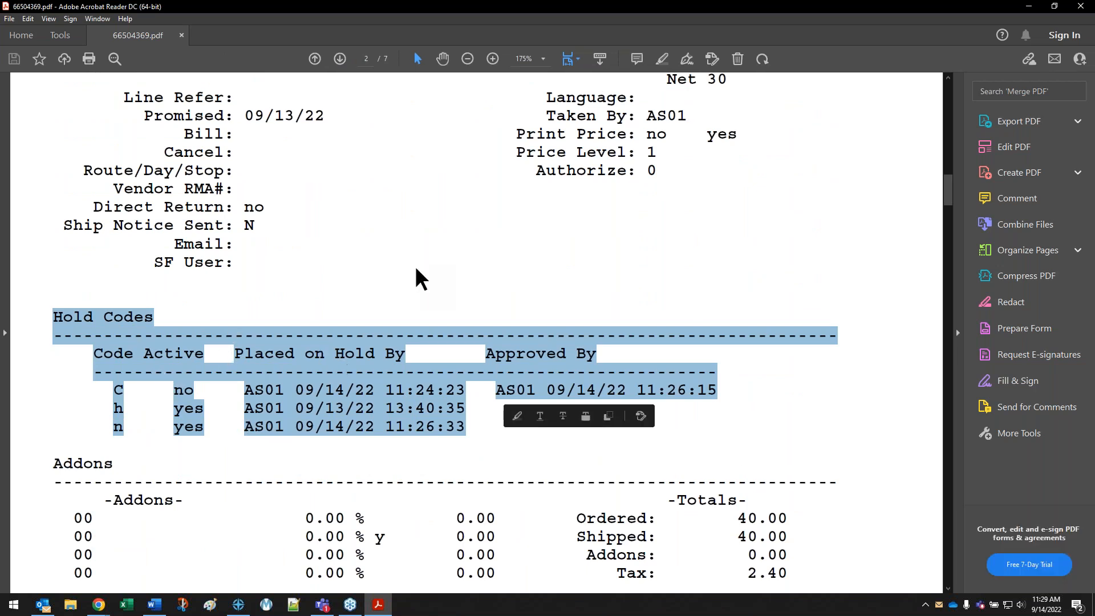
left_click(515, 239)
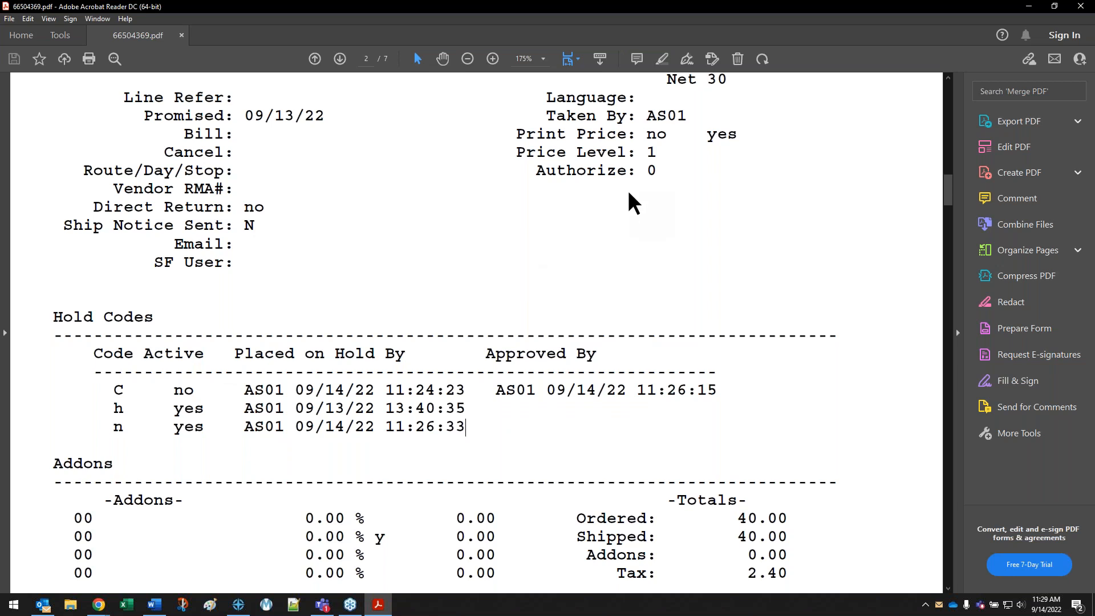
left_click(1081, 7)
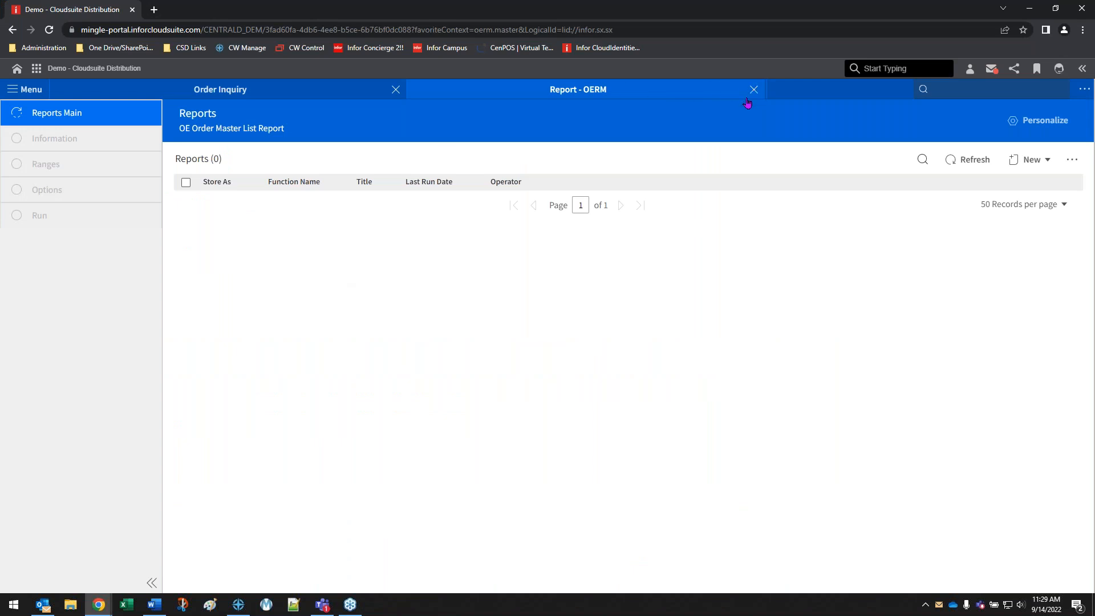
left_click(754, 89)
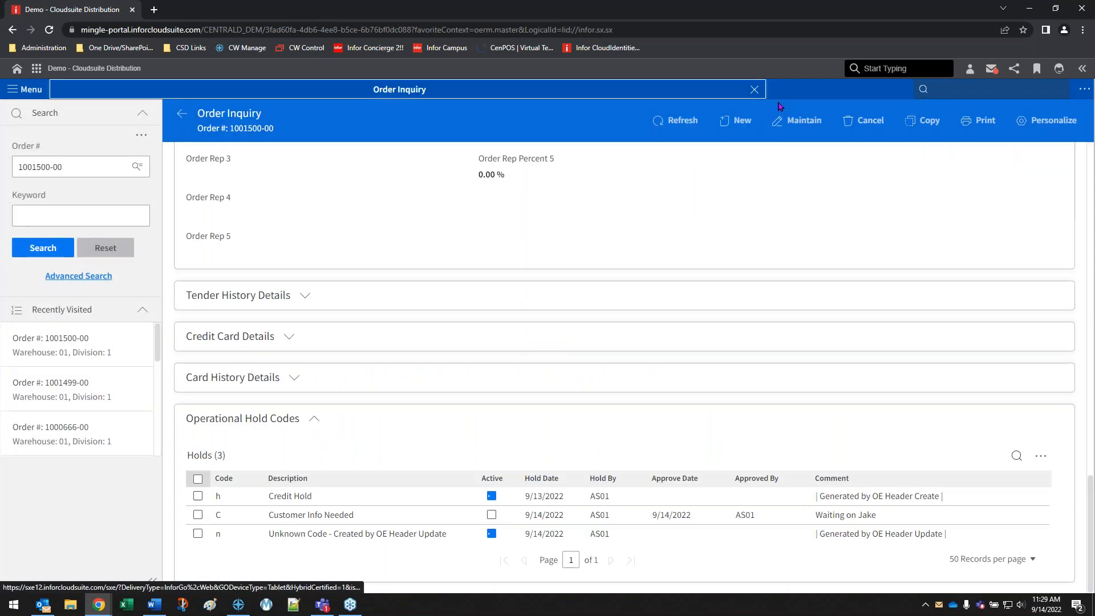
Open Credit Release Inquiry (oeir)
left_click(959, 91)
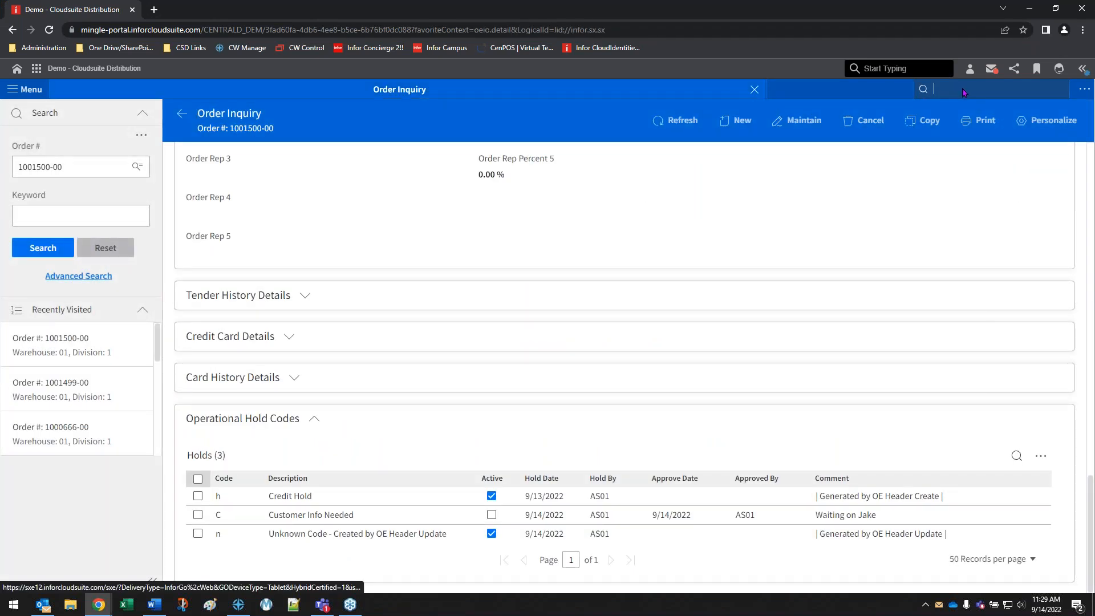
type("oeir")
key("Down")
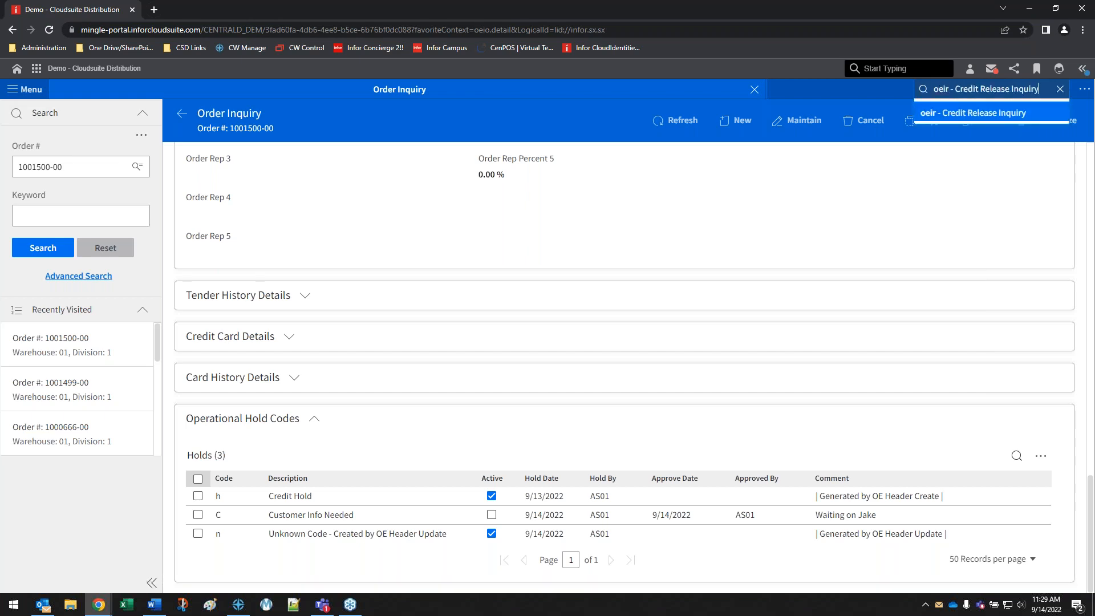
key("Return")
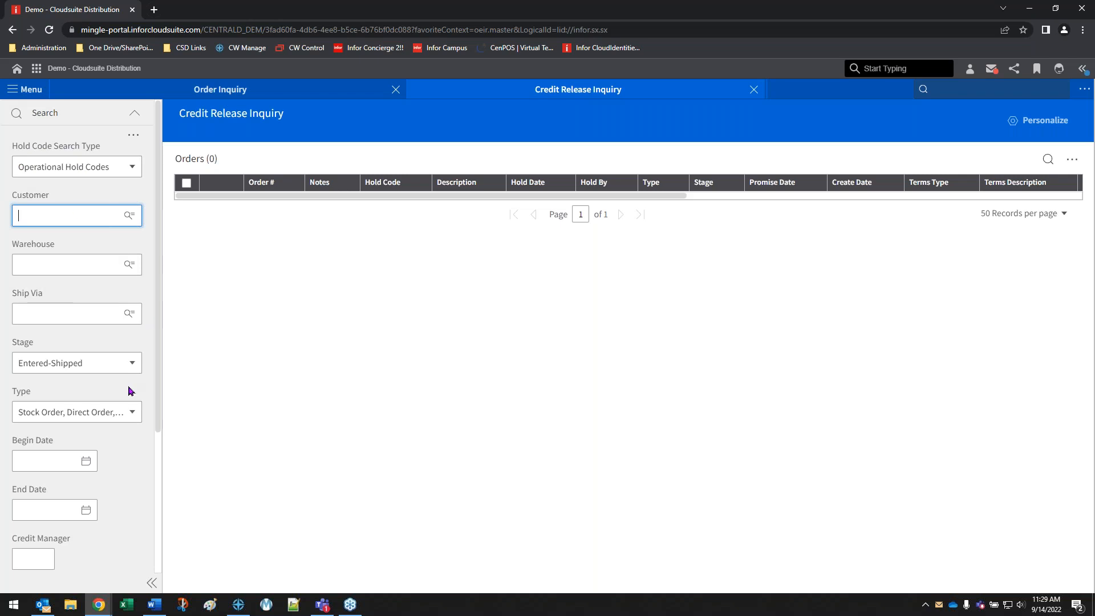
Compare the filters of the other Hold Code Search Type, reset the search, and return to Operational Hold Codes
scroll(130, 392, "down", 4)
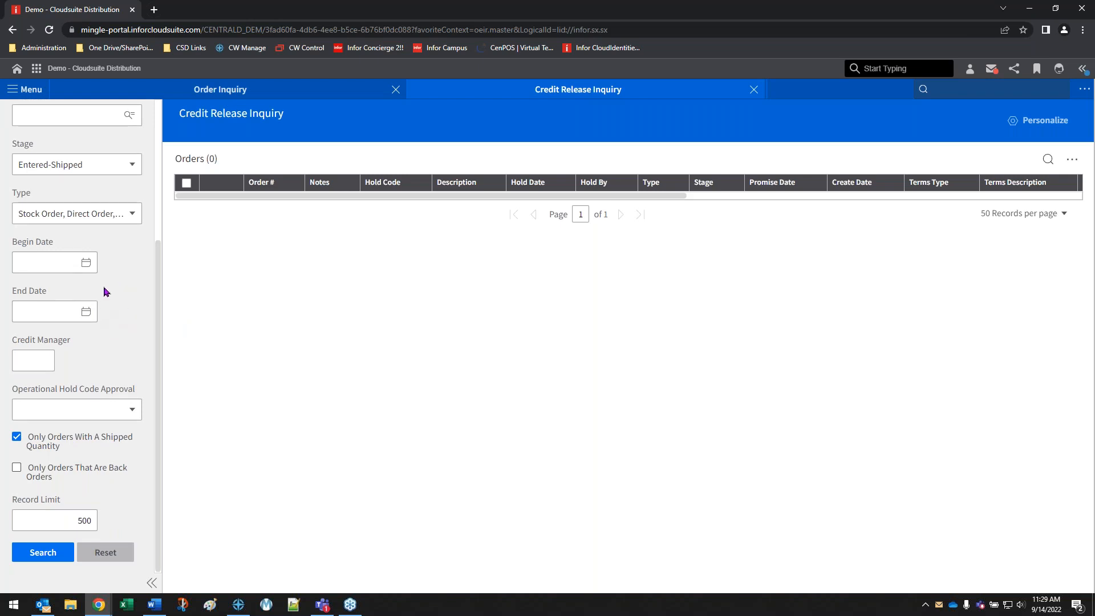
scroll(106, 292, "up", 4)
left_click(105, 167)
left_click(71, 193)
scroll(123, 451, "down", 4)
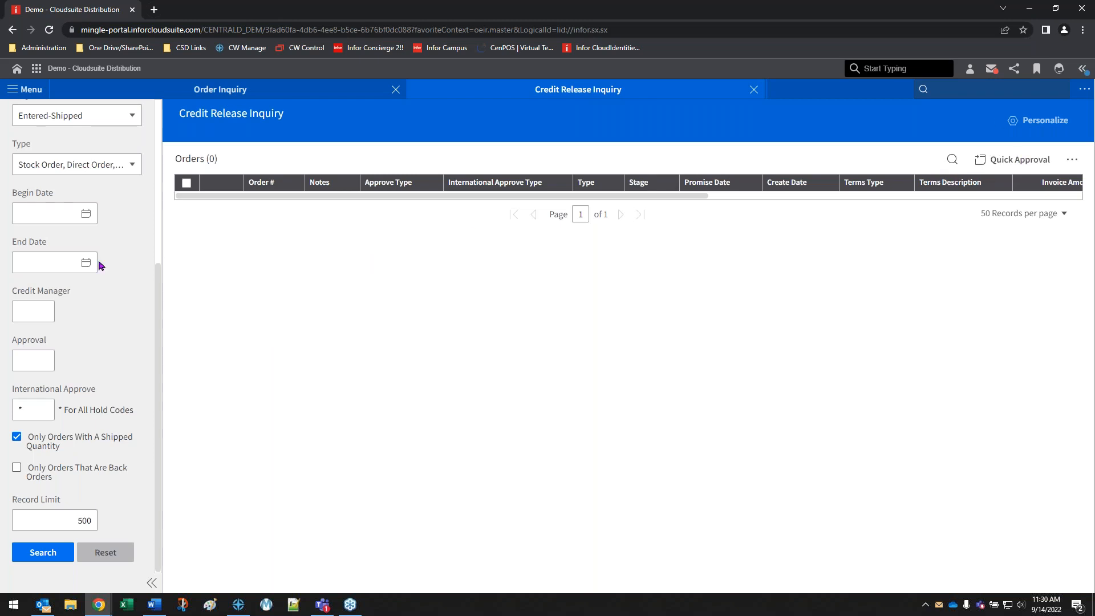
left_click(98, 554)
scroll(93, 328, "up", 5)
left_click(100, 168)
left_click(98, 207)
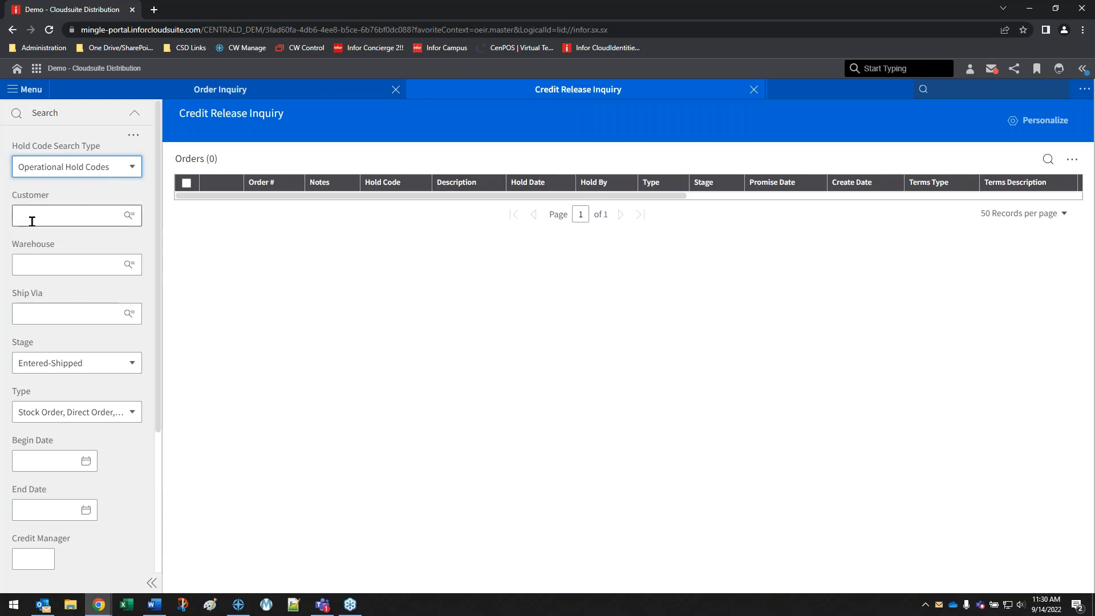
Set Operational Hold Code Approval to Credit Hold and search for the matching orders
scroll(111, 344, "down", 1)
scroll(110, 344, "down", 1)
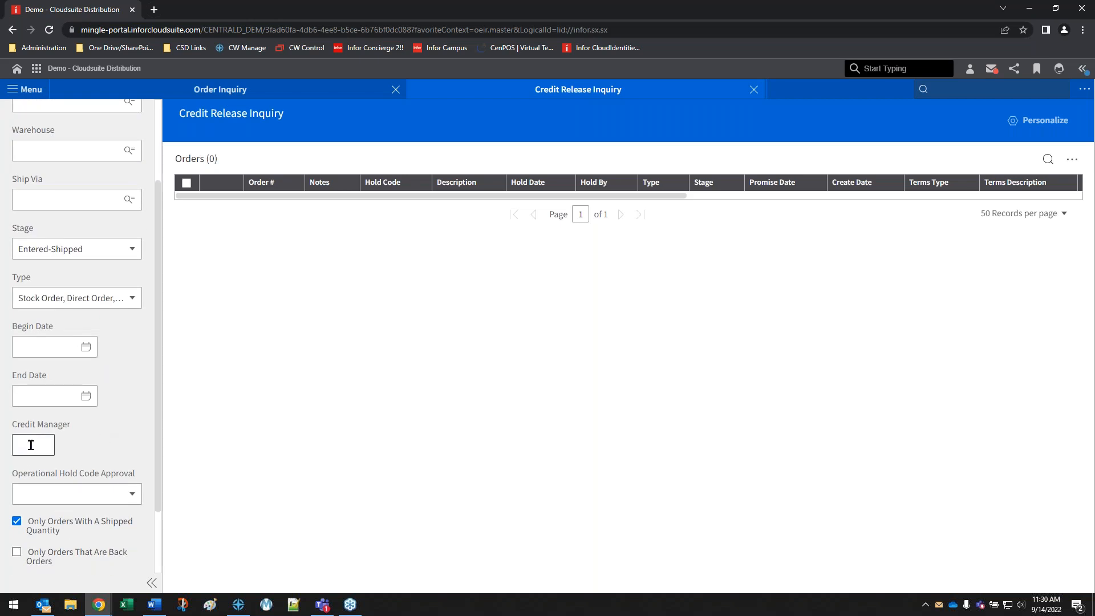
scroll(128, 354, "down", 2)
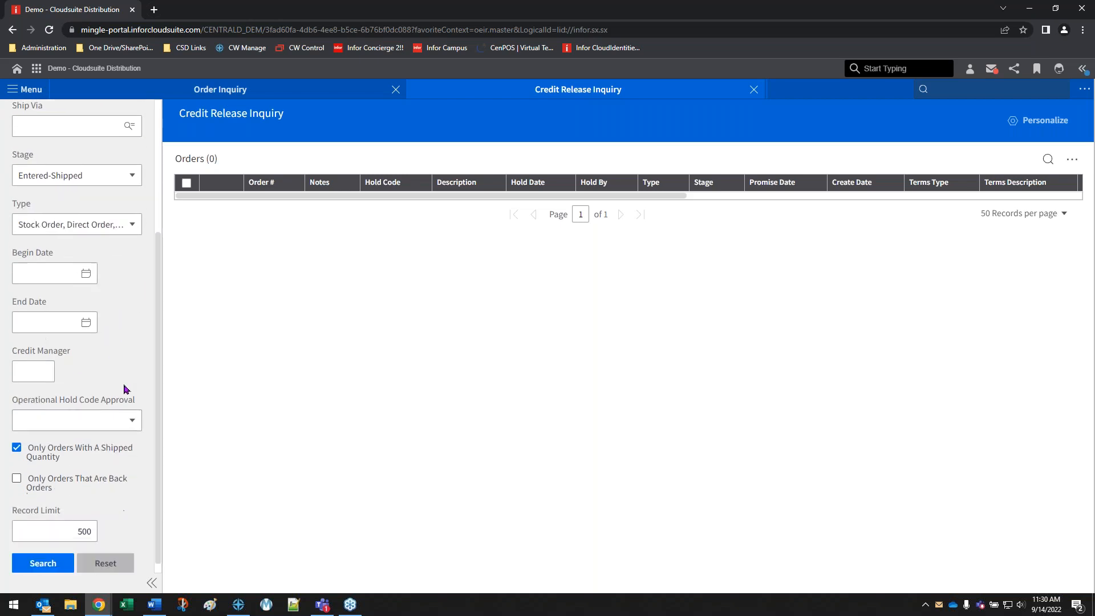
left_click(122, 412)
scroll(74, 505, "down", 1)
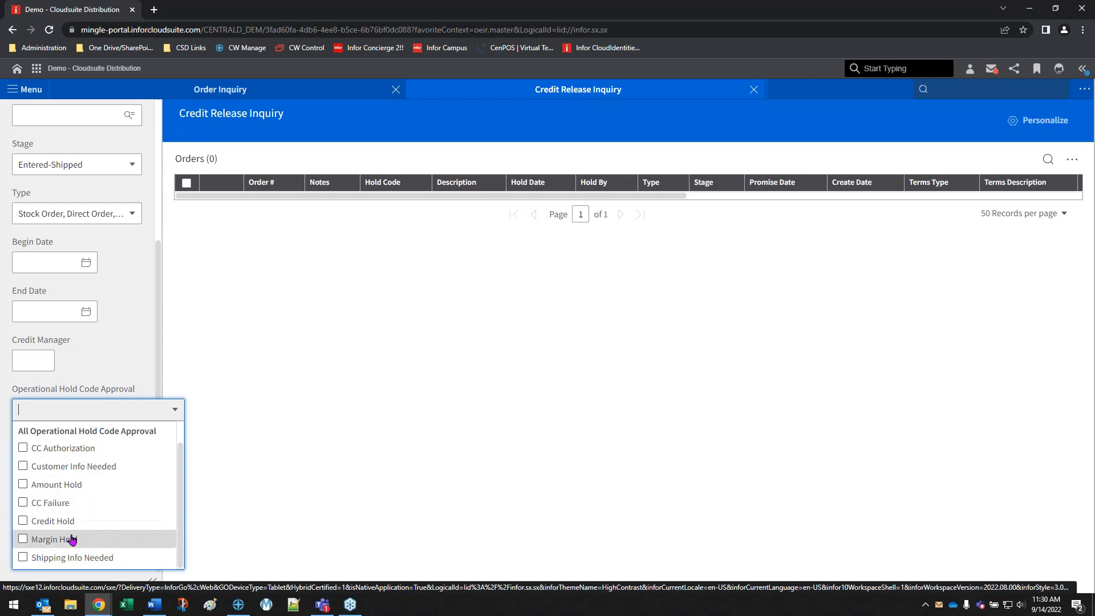
left_click(62, 520)
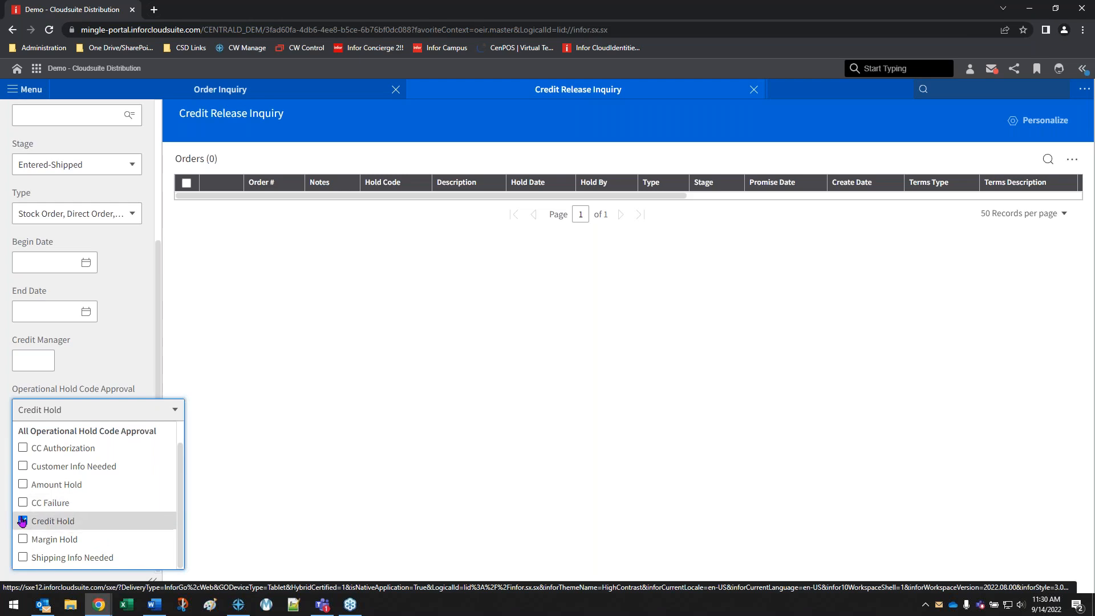
left_click(321, 411)
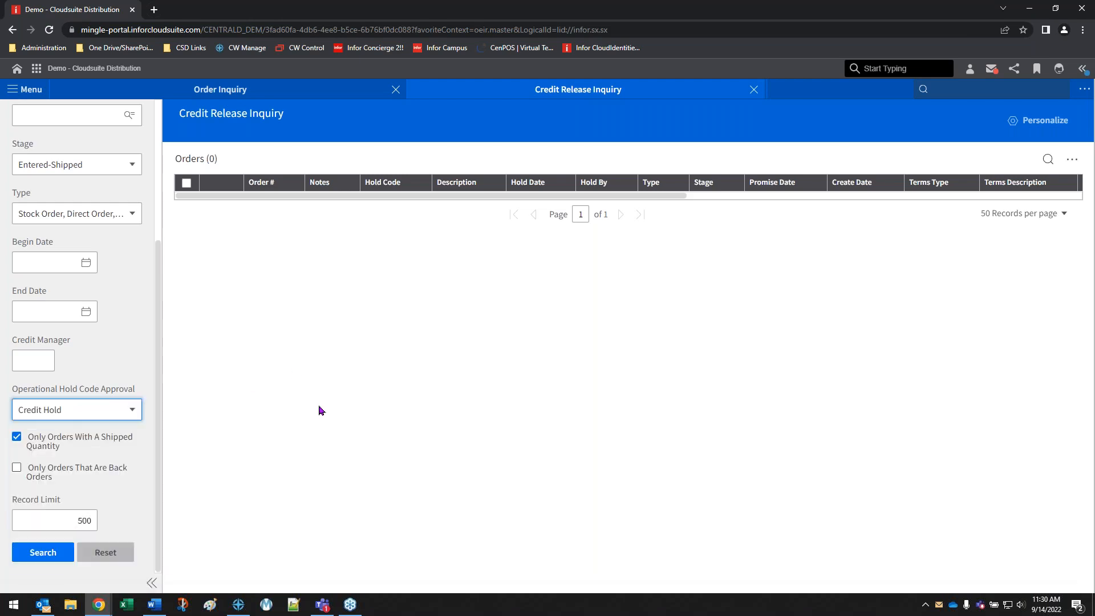
left_click(43, 551)
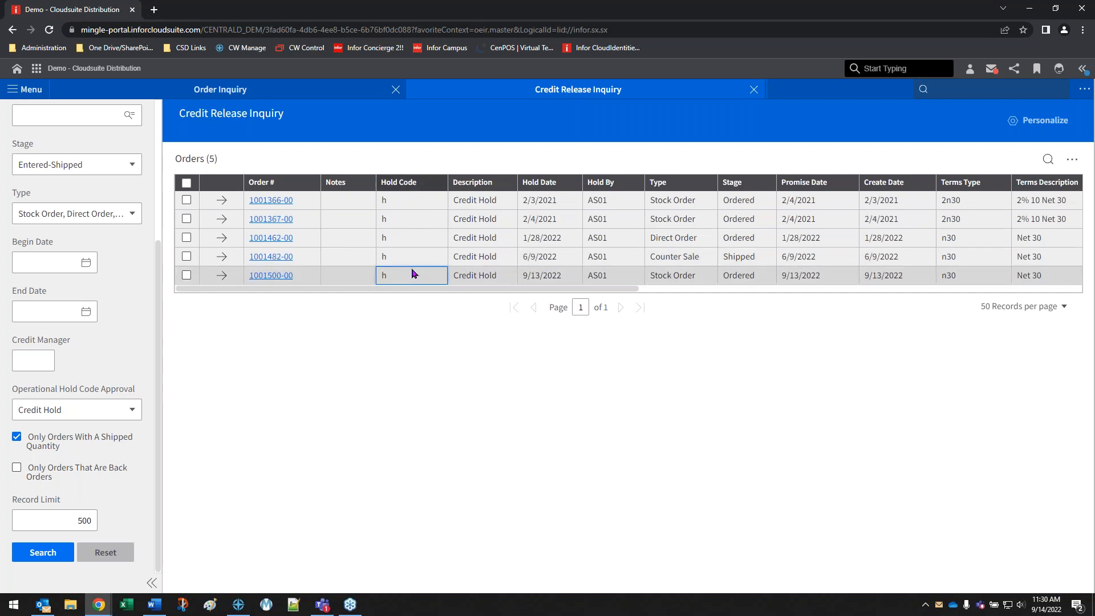
Select only the stock order held on 9/13/2022 in the results and open its credit release details
left_click(415, 219)
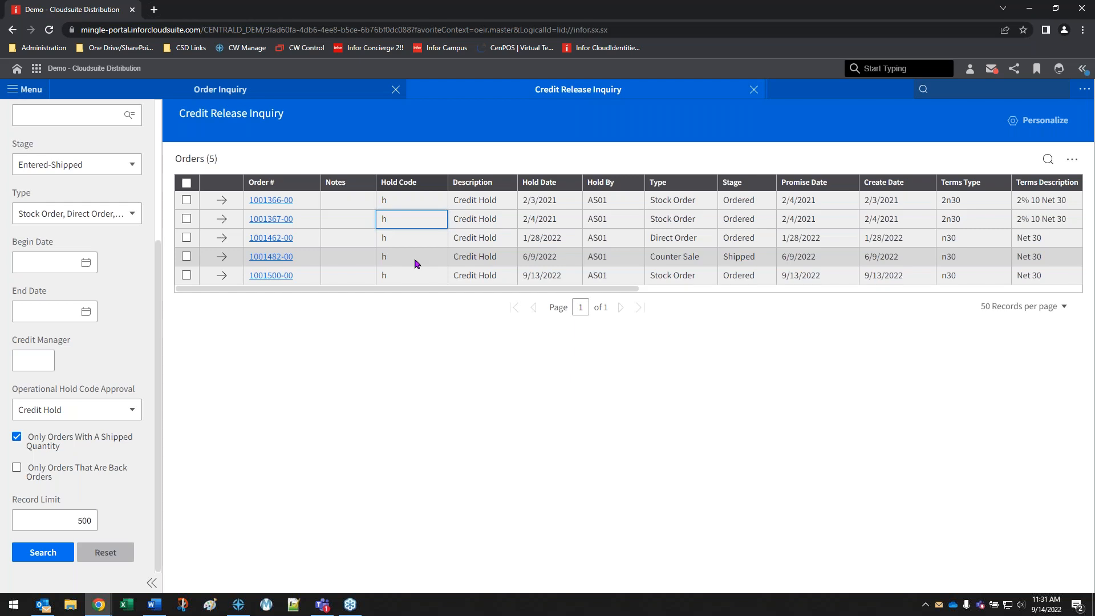
left_click(187, 276)
left_click(186, 280)
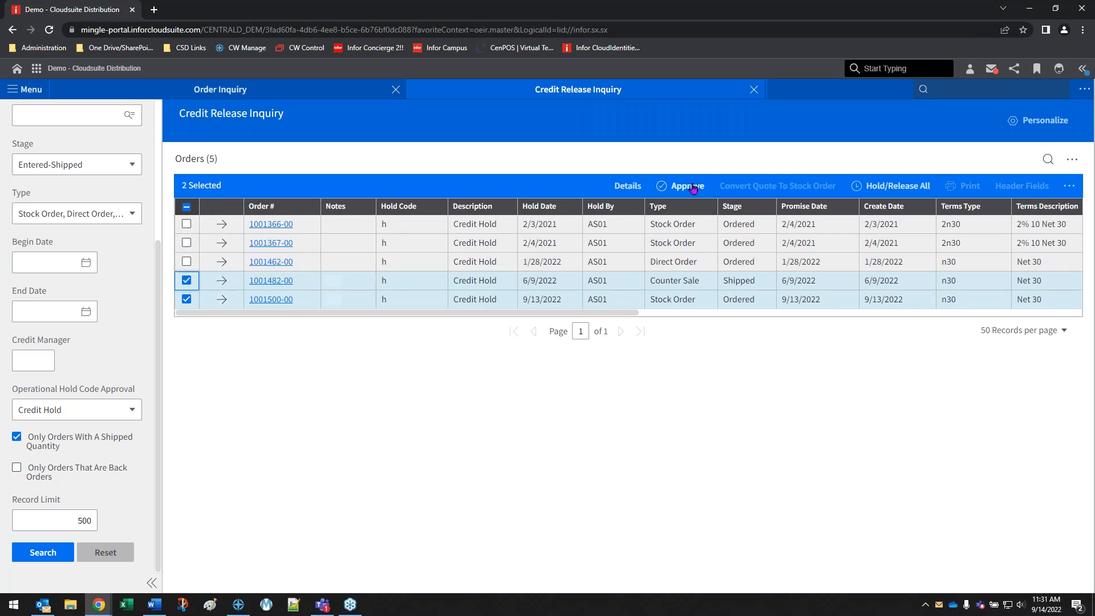
left_click(187, 280)
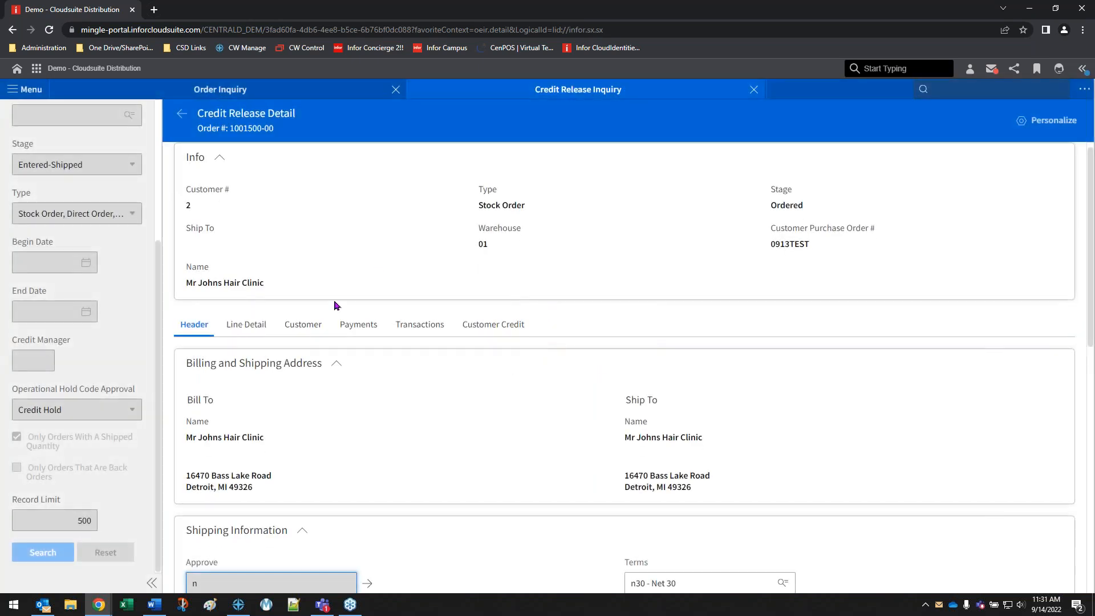
Review the order's line detail and customer information, and return to its header's shipping information
left_click(247, 334)
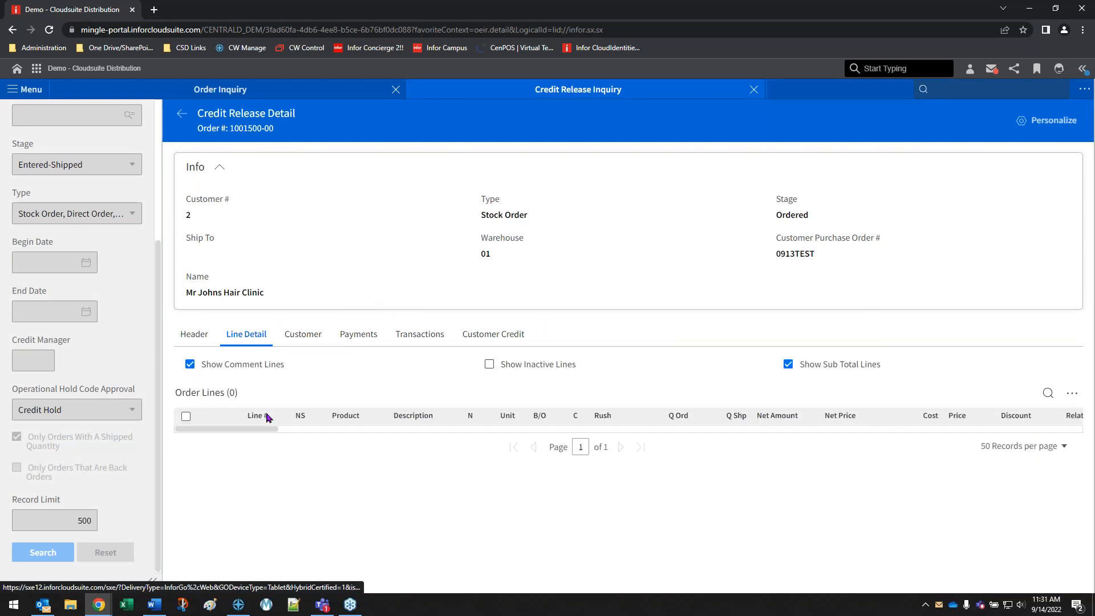
left_click(308, 338)
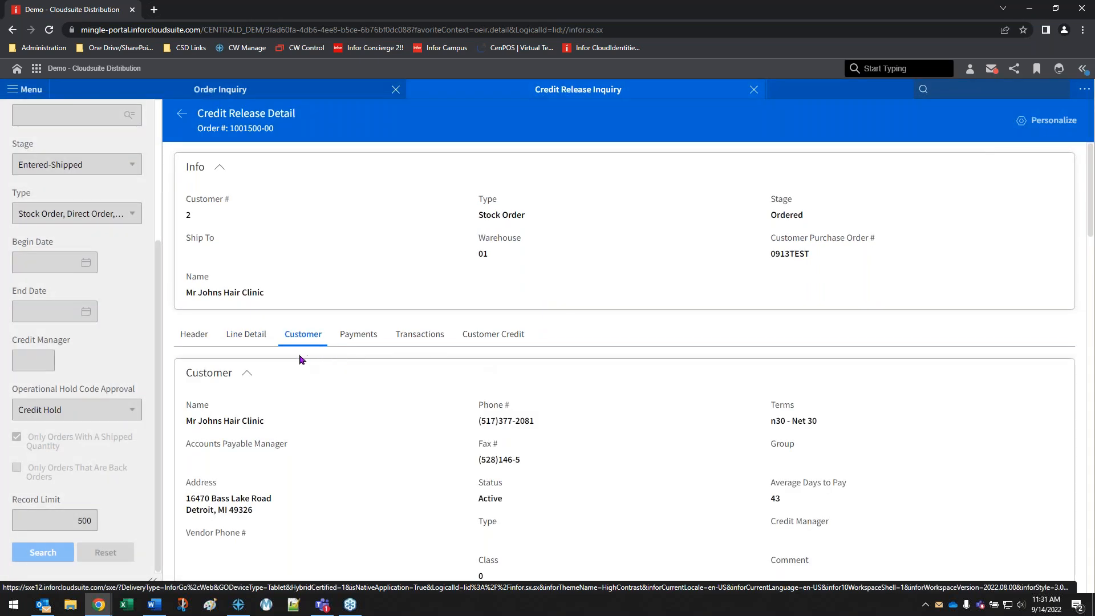
left_click(194, 338)
scroll(348, 288, "down", 6)
scroll(421, 281, "up", 2)
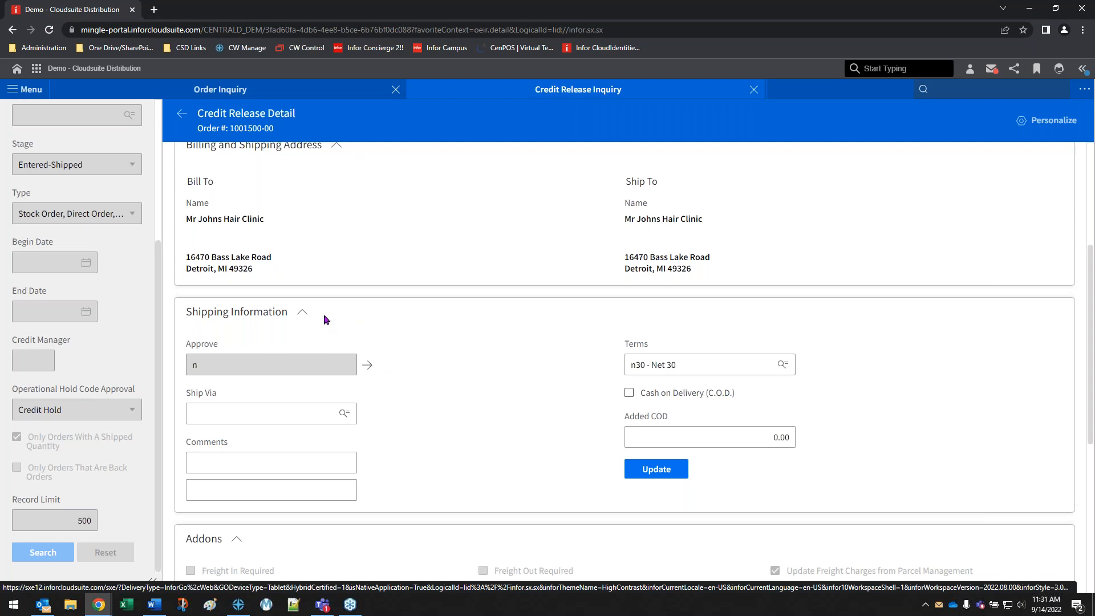
Open the order's Operational Hold Code Approval and release the Credit Hold with code h
left_click(367, 365)
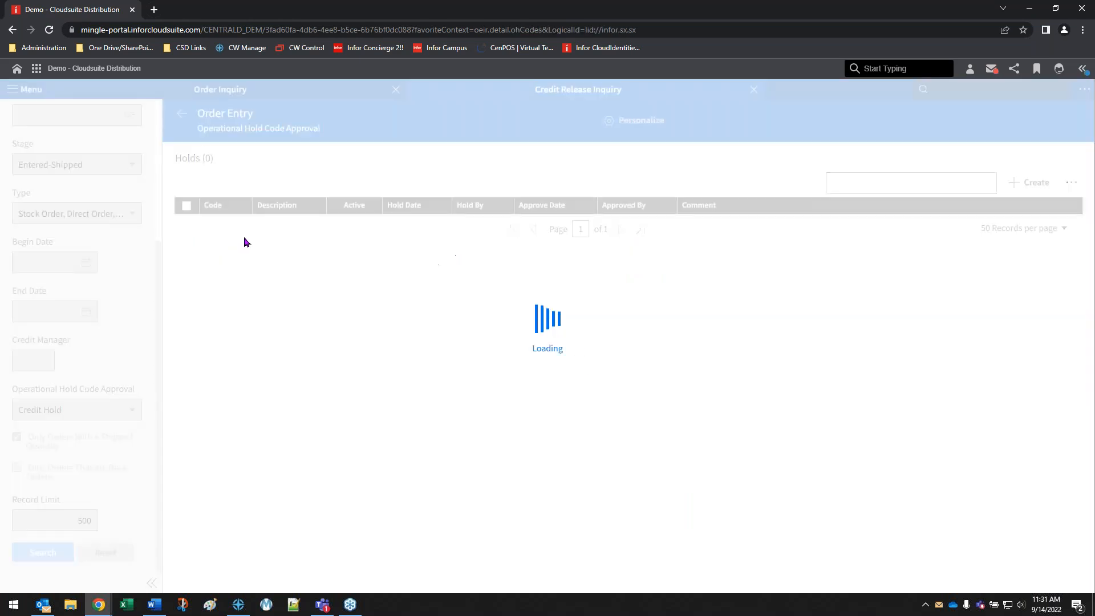
left_click(187, 199)
left_click(1058, 183)
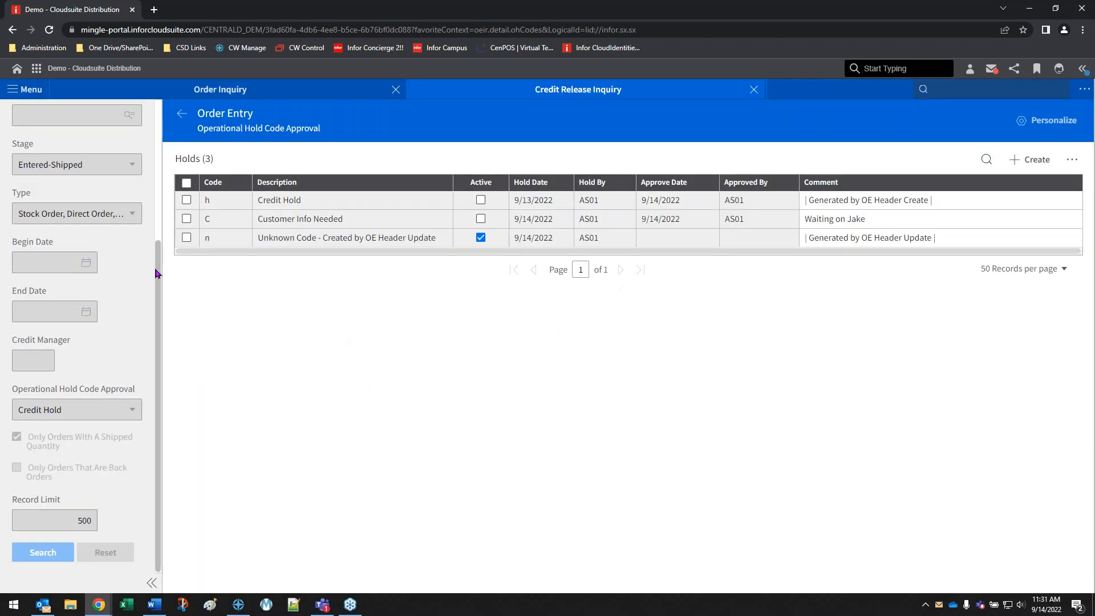
Try to release the order's hold with code n, and clear the selection of that hold
left_click(187, 237)
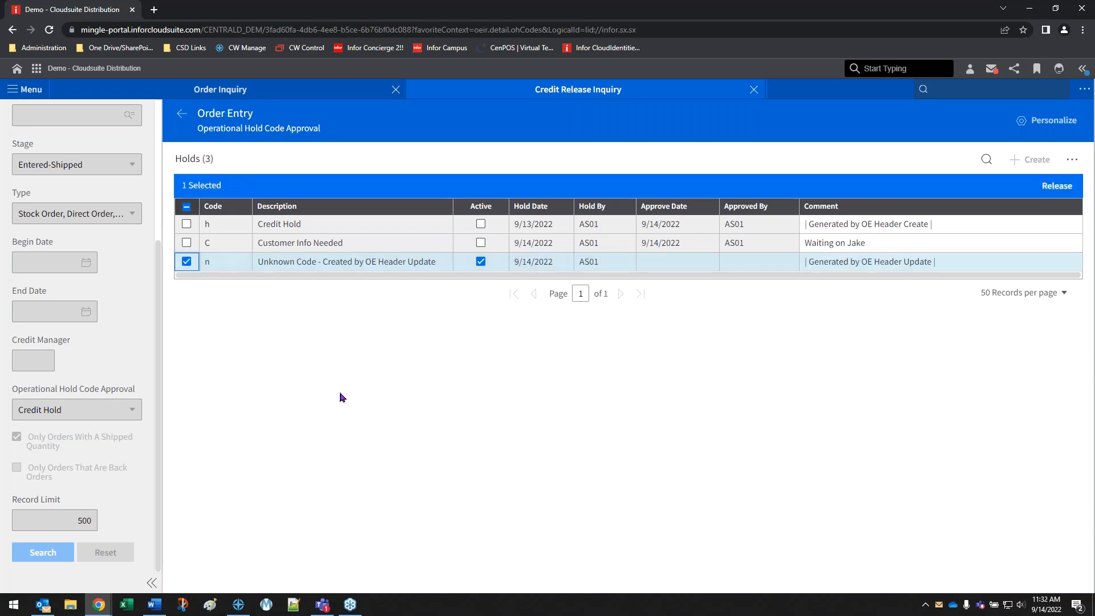
left_click(1066, 188)
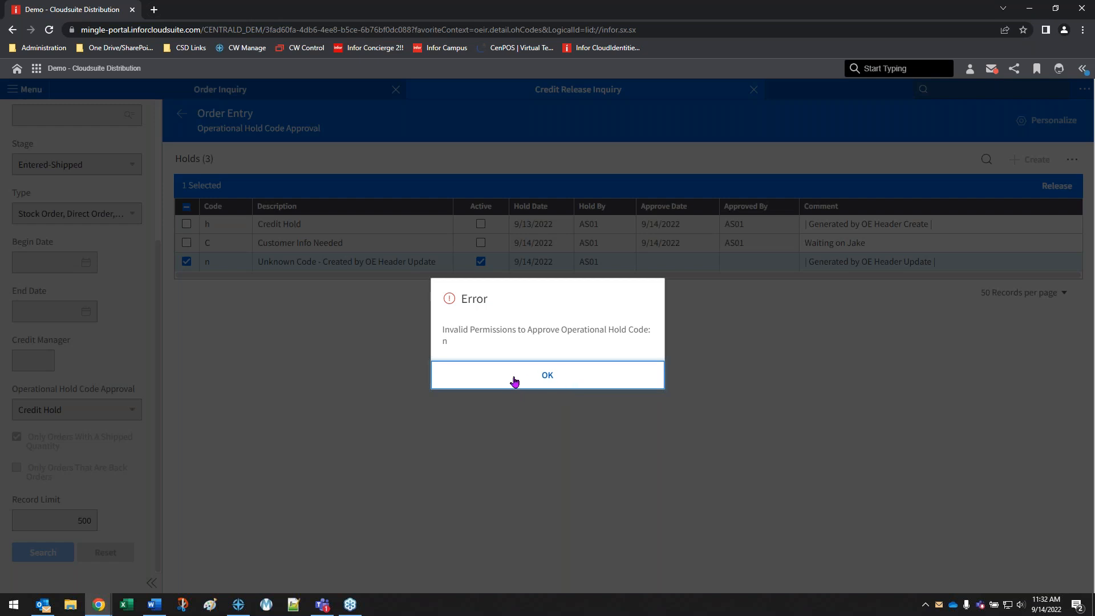
left_click(577, 378)
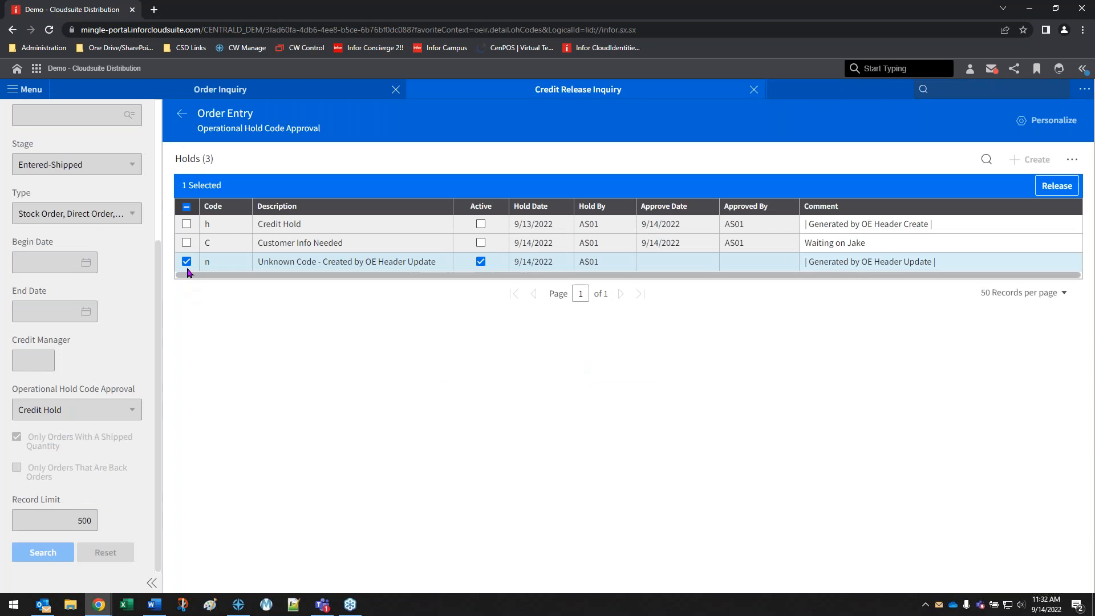
left_click(187, 263)
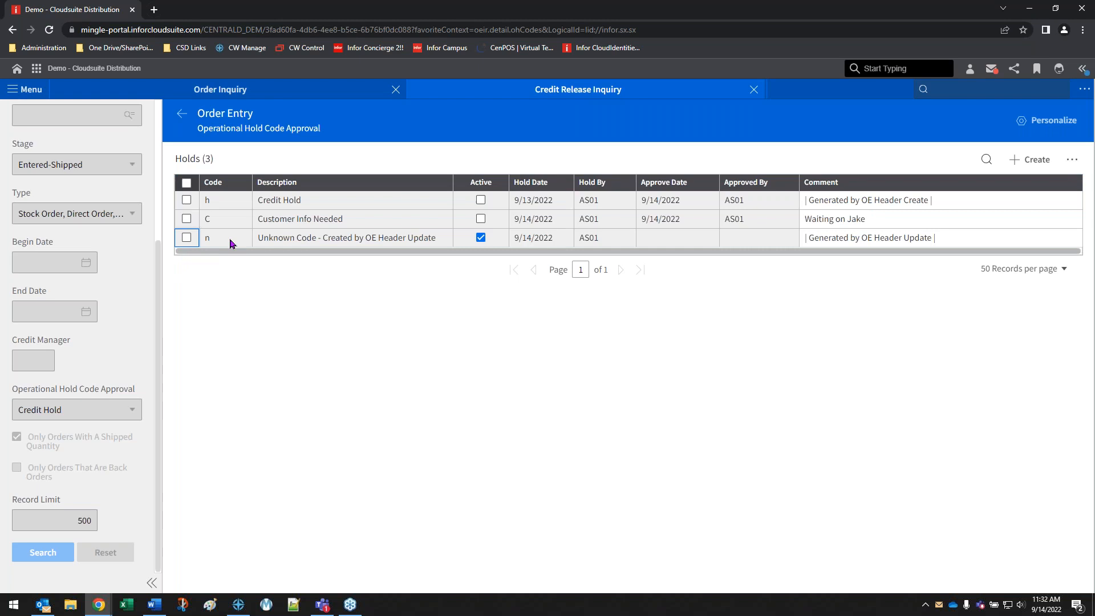
Return to the order results with nothing selected, and release the Credit Hold on the counter sale held on 6/9/2022
left_click(183, 119)
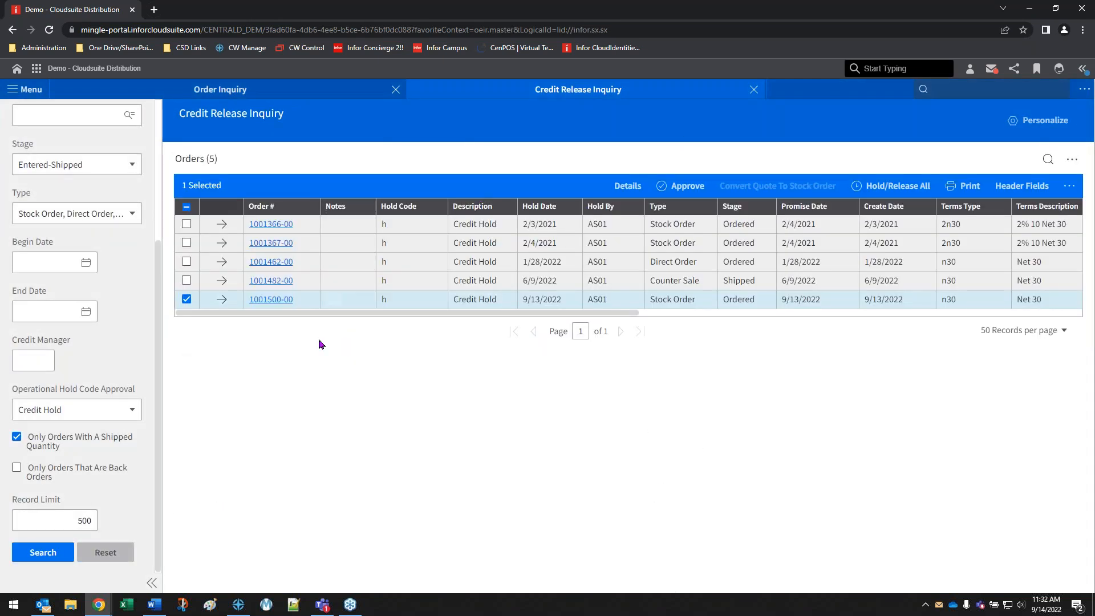
left_click(187, 300)
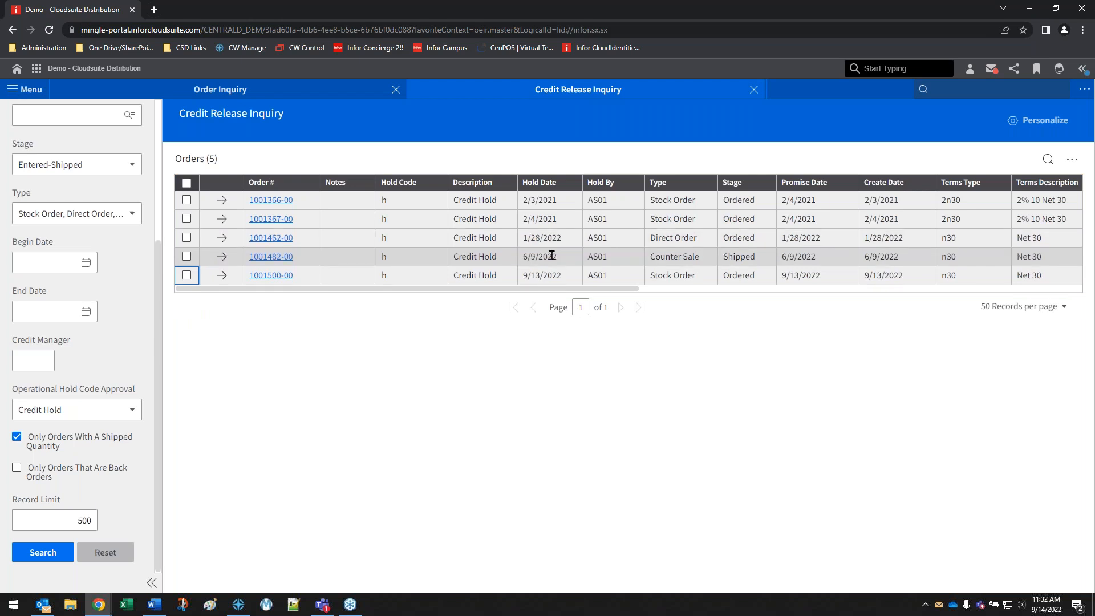
left_click(221, 256)
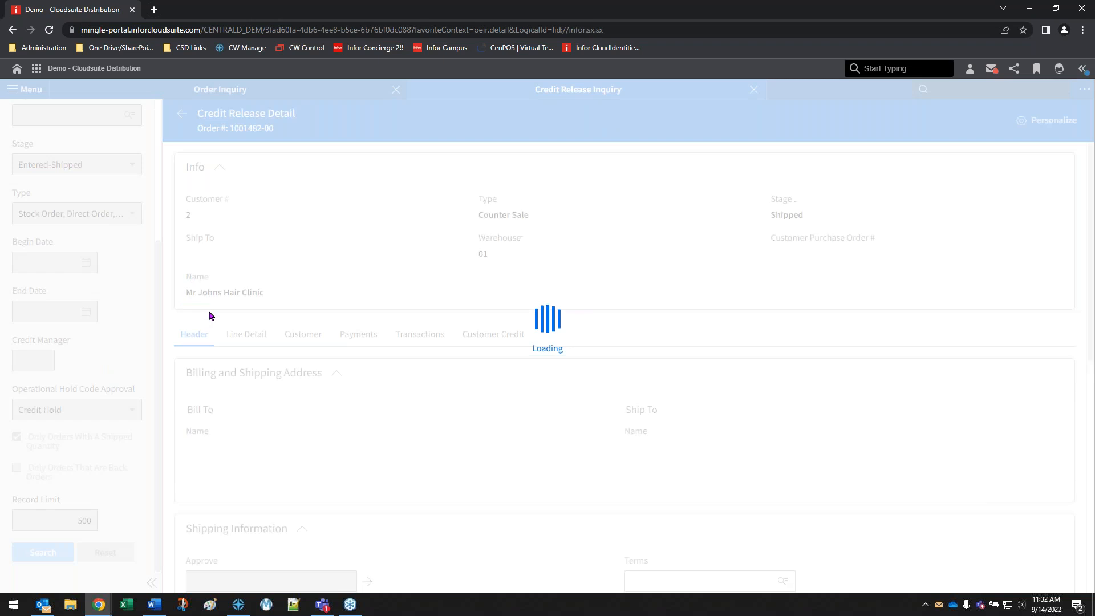
scroll(376, 474, "down", 3)
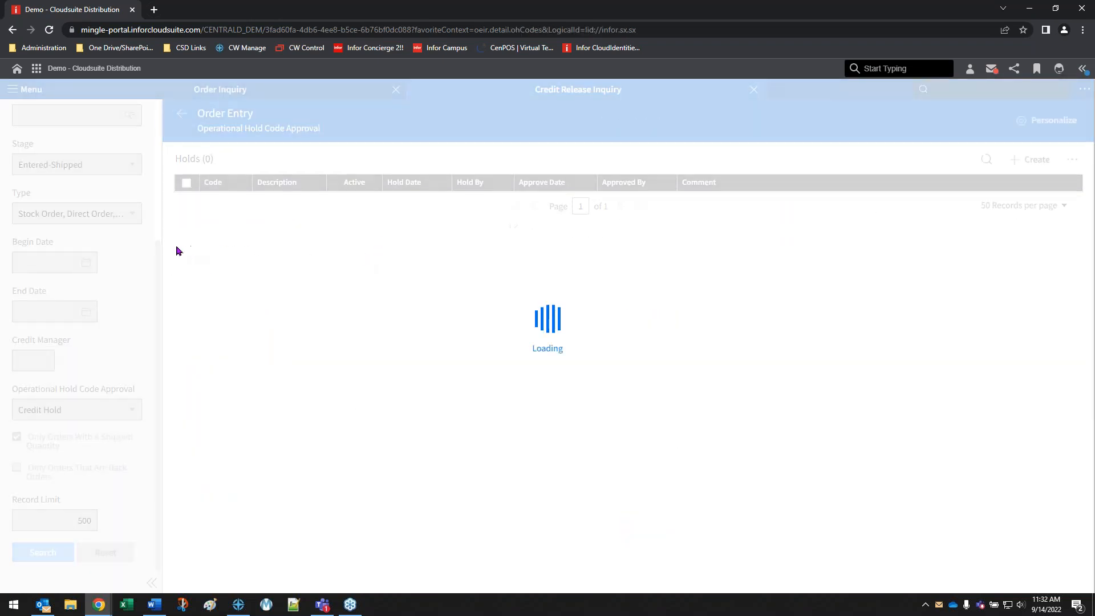
left_click(186, 201)
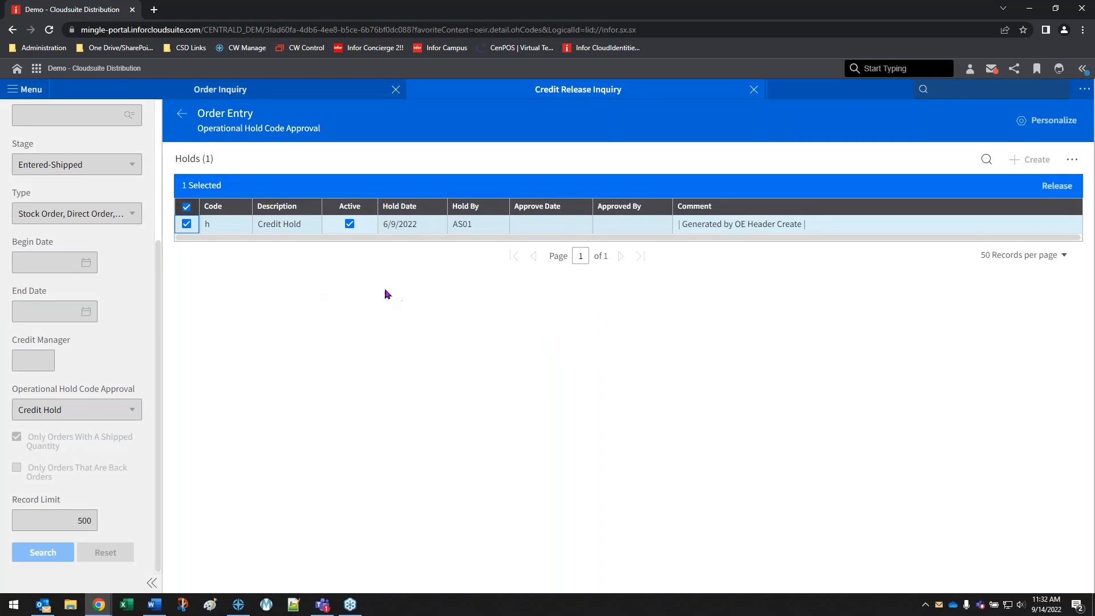
left_click(1057, 186)
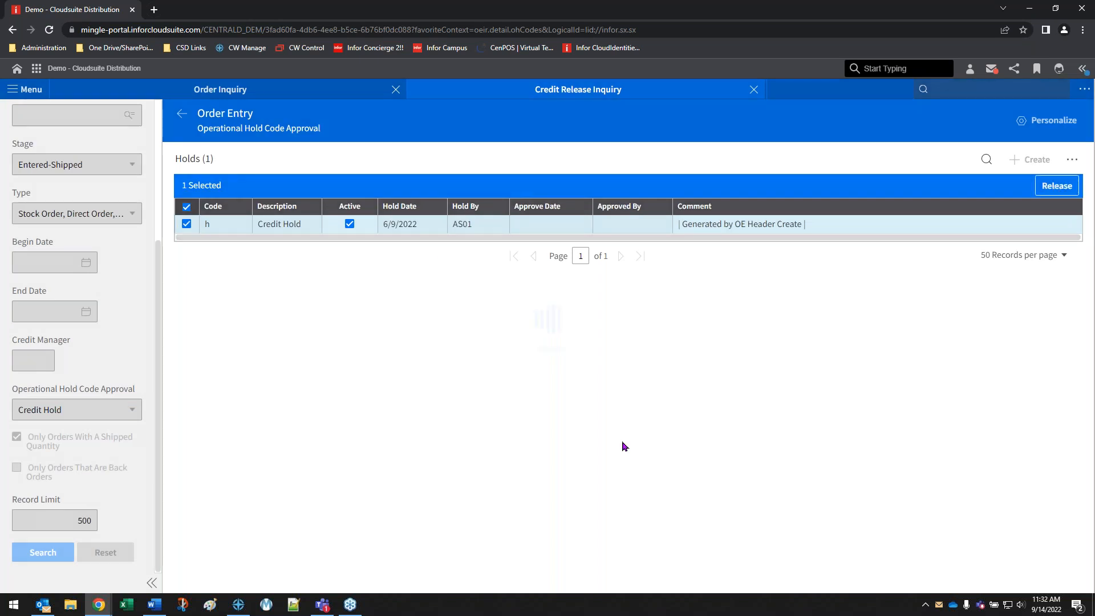
Return to the order results and open the counter sale held on 6/9/2022 in Order Inquiry
left_click(181, 113)
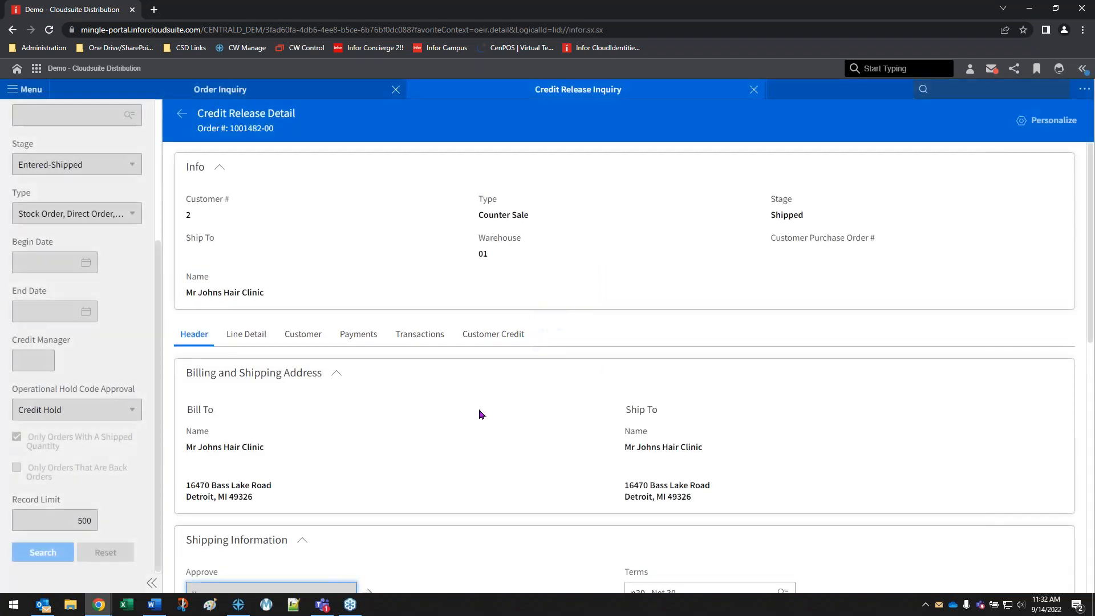
scroll(453, 444, "down", 5)
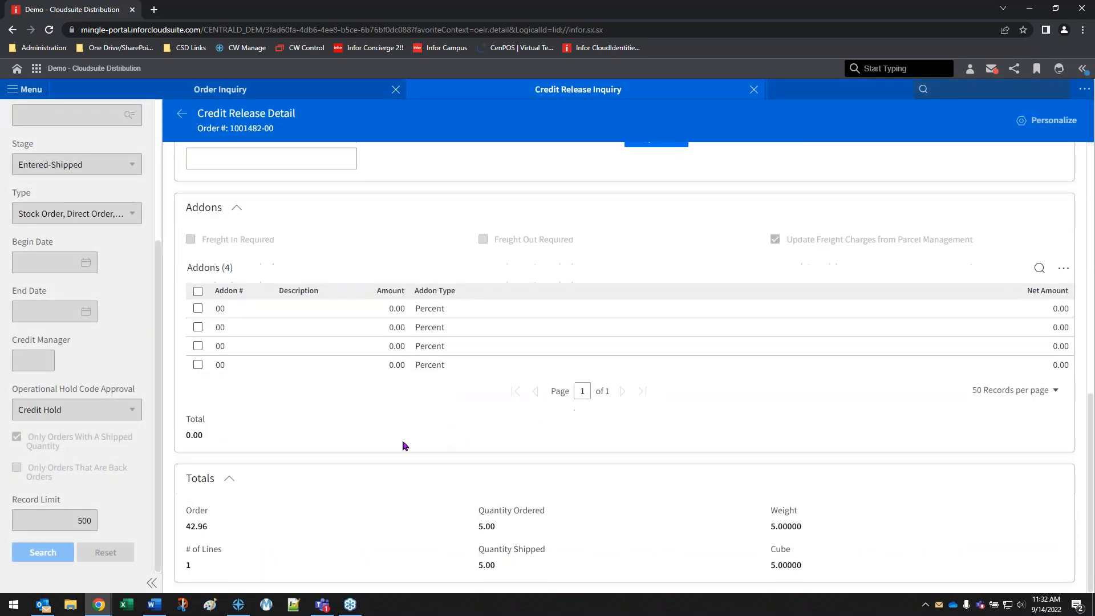
scroll(349, 464, "up", 10)
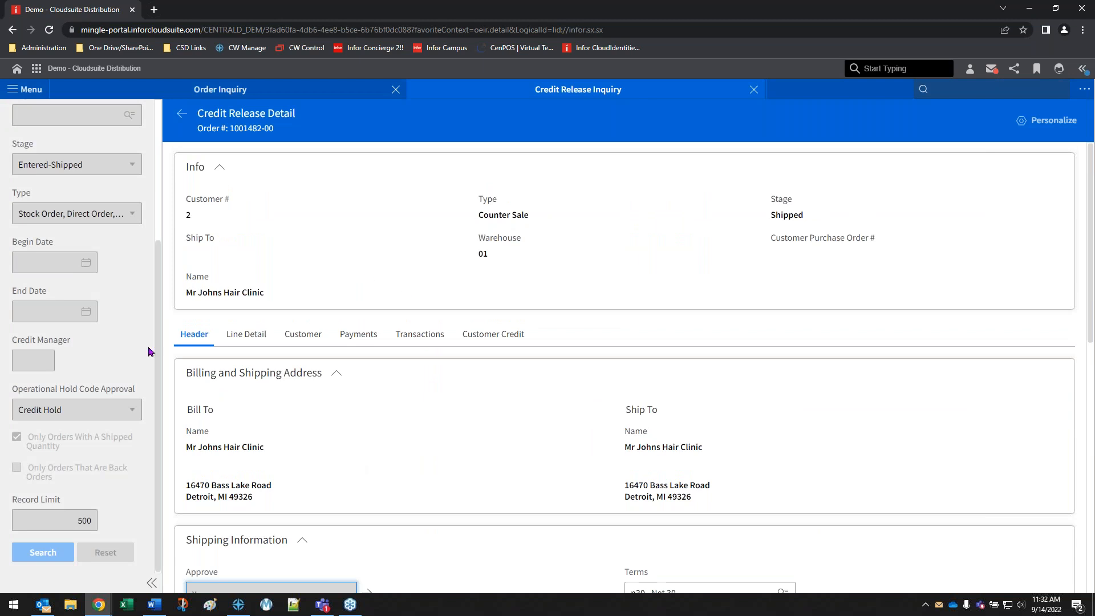
left_click(183, 122)
left_click(279, 276)
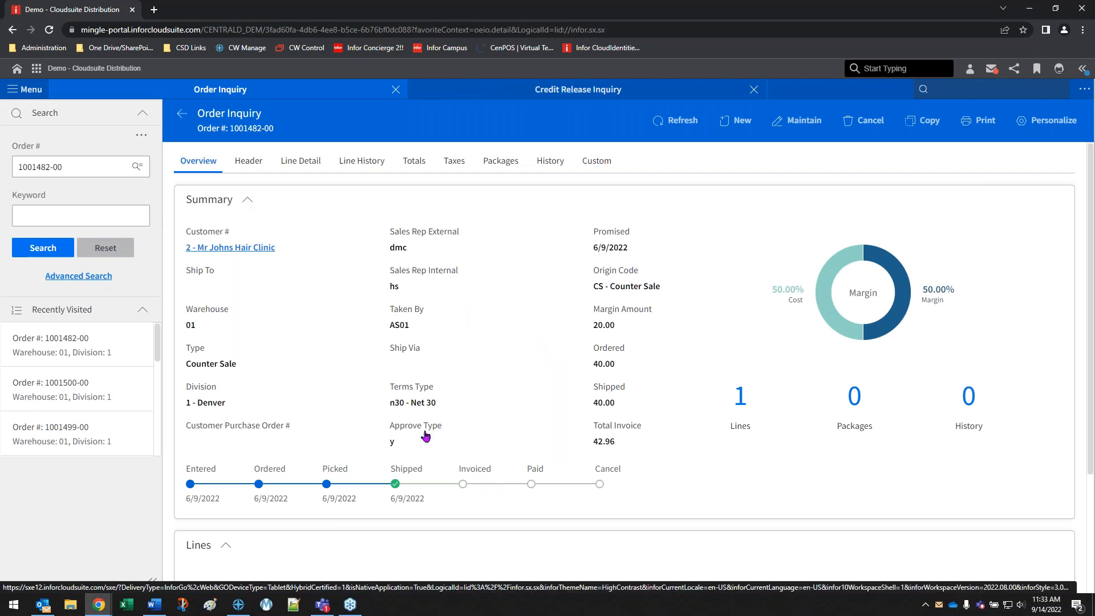
Review the Operational Hold Codes in the counter sale's header, including the approval date and approver
left_click(249, 165)
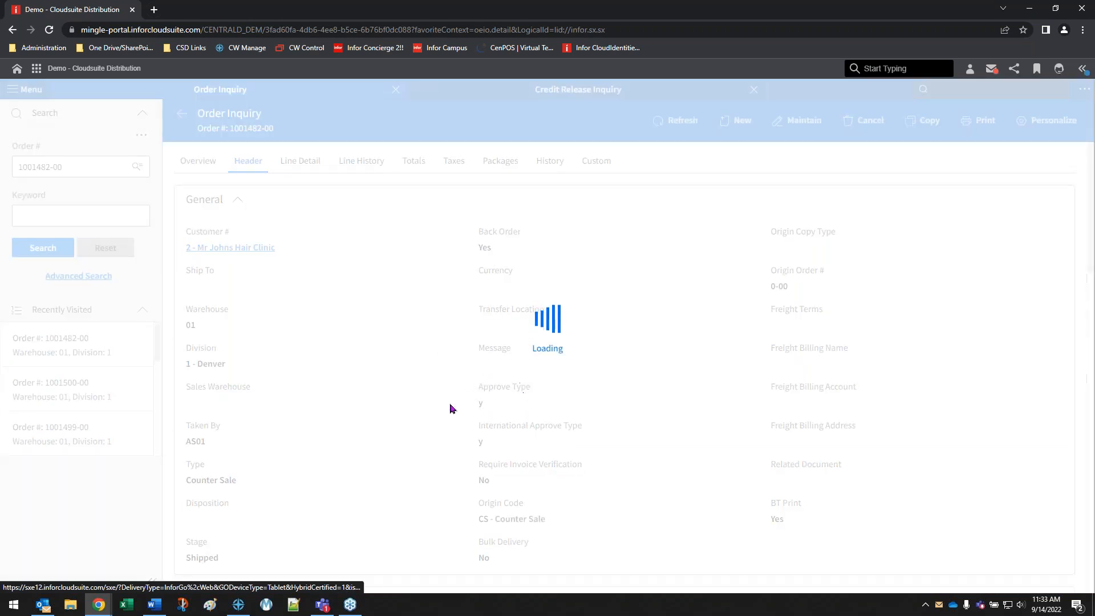
scroll(393, 422, "down", 15)
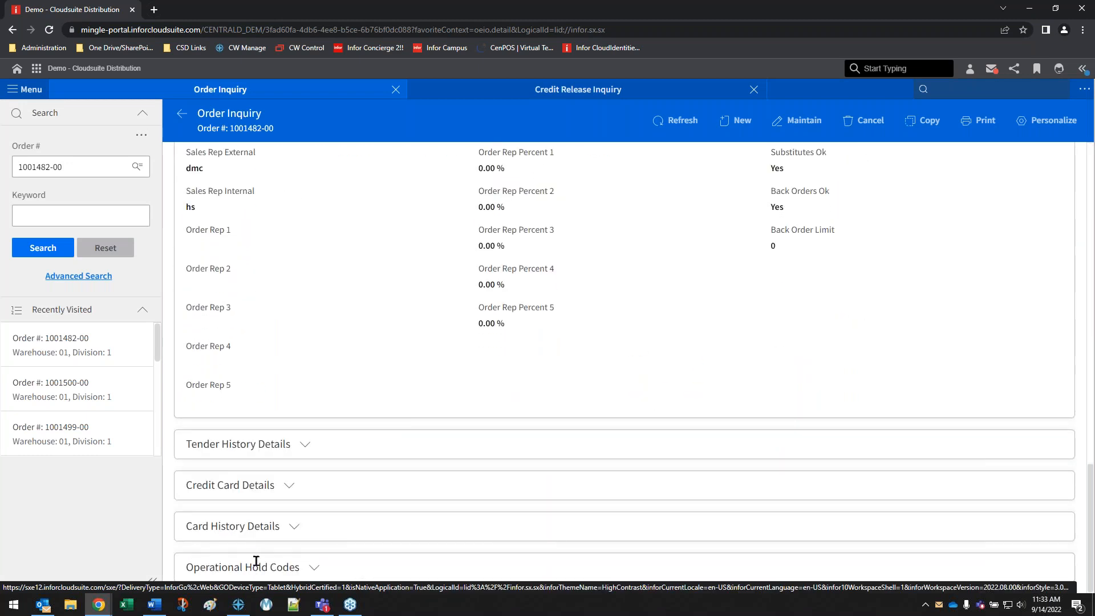
left_click(302, 566)
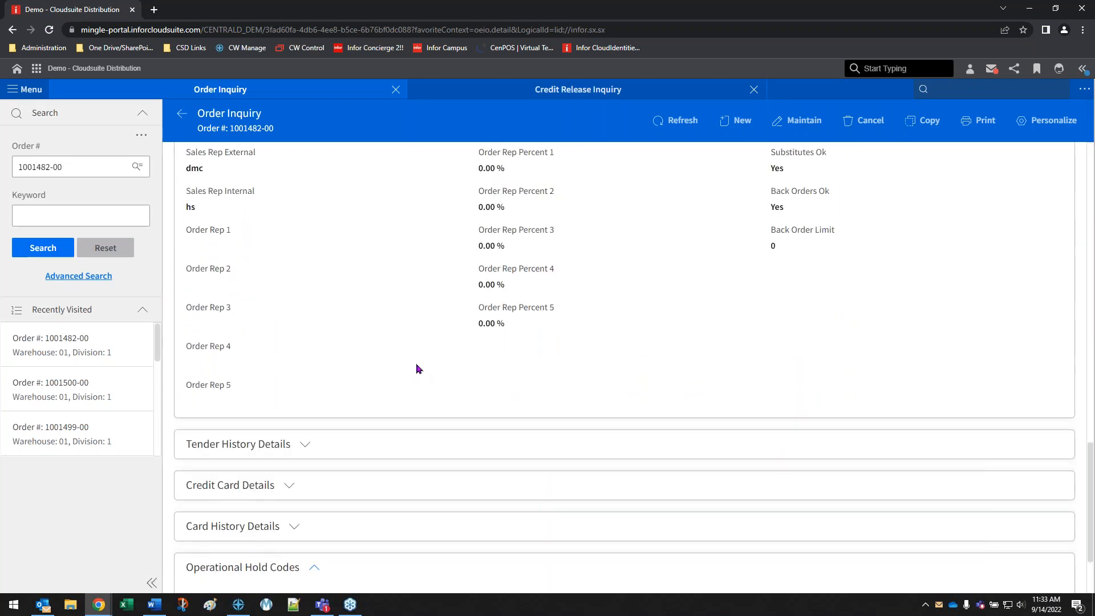
scroll(408, 364, "down", 2)
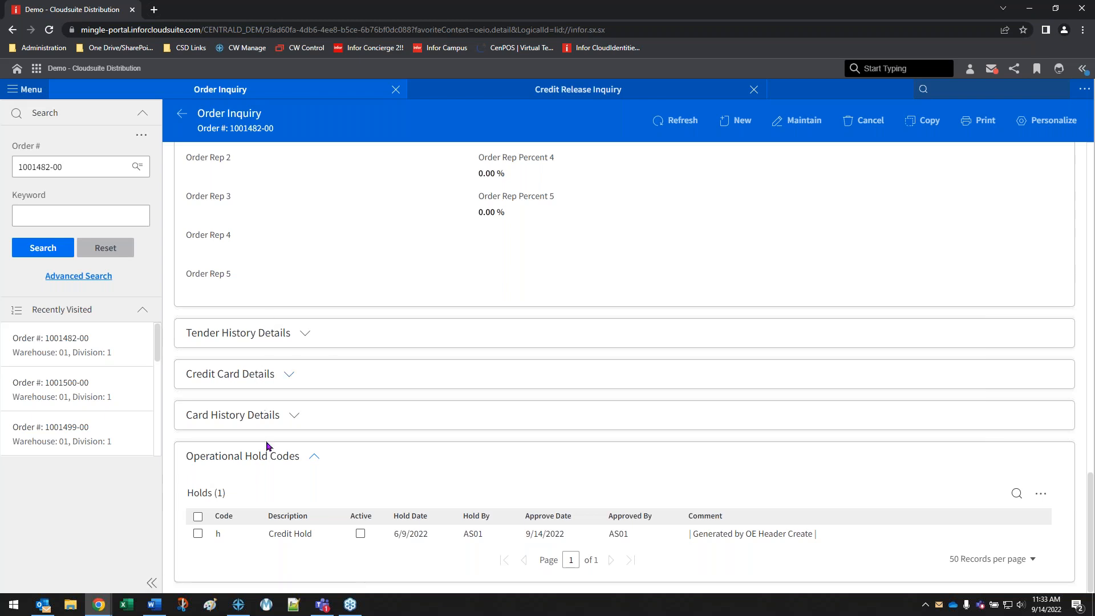
scroll(274, 468, "up", 6)
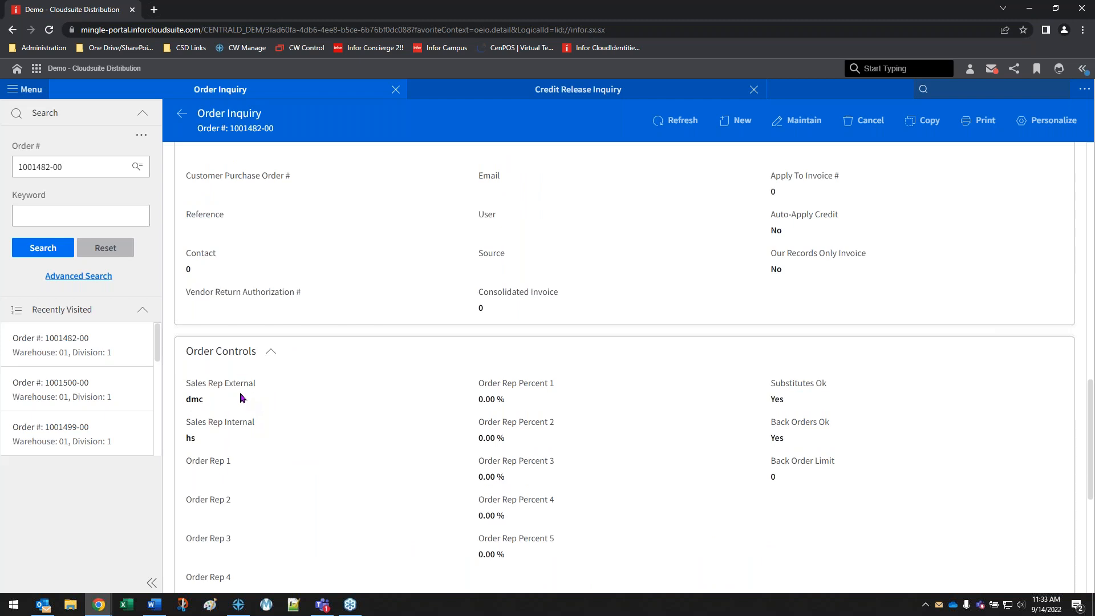
scroll(251, 395, "up", 4)
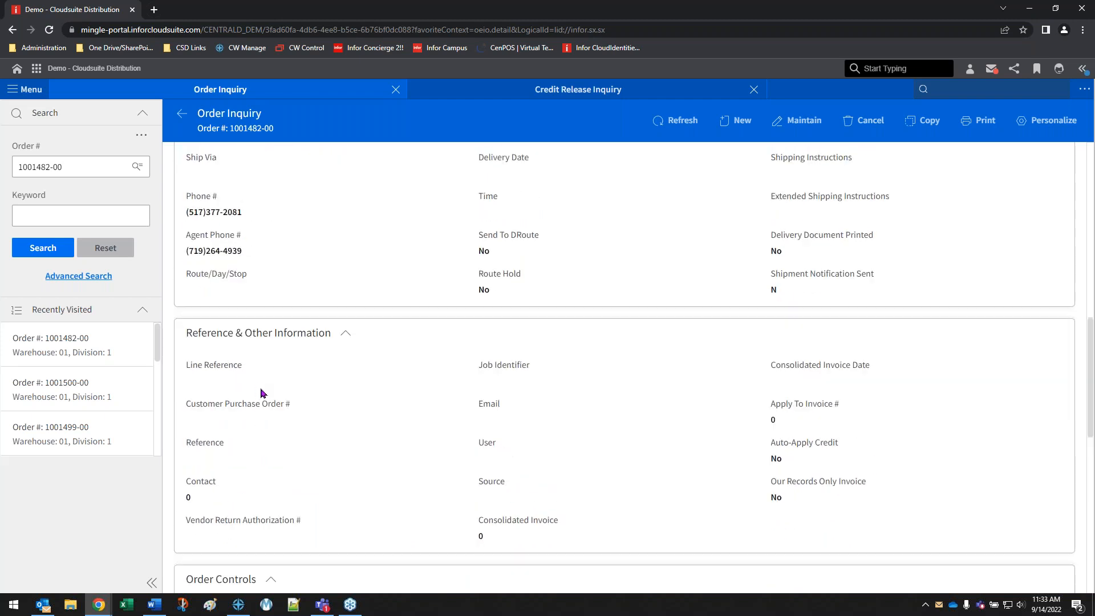
scroll(263, 394, "up", 12)
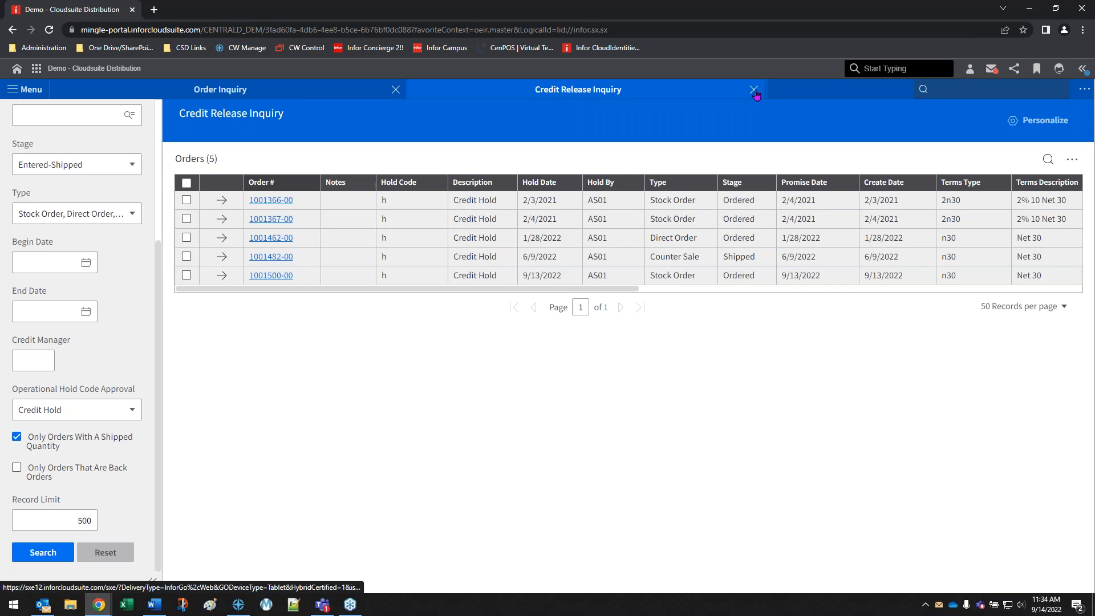
Return to Credit Release Inquiry and reset its search filters
left_click(243, 88)
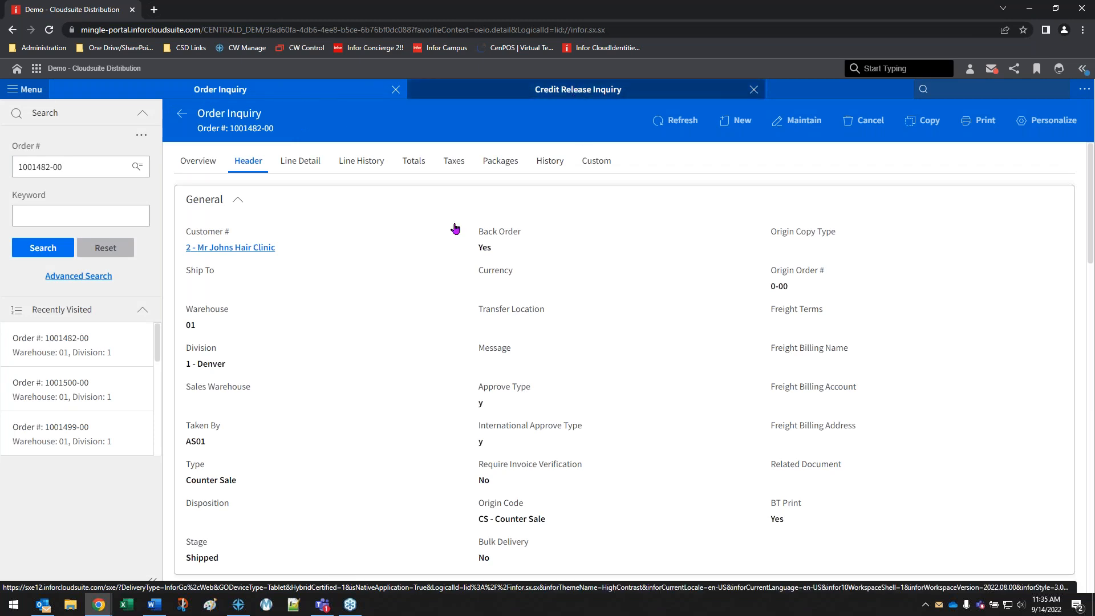
left_click(713, 90)
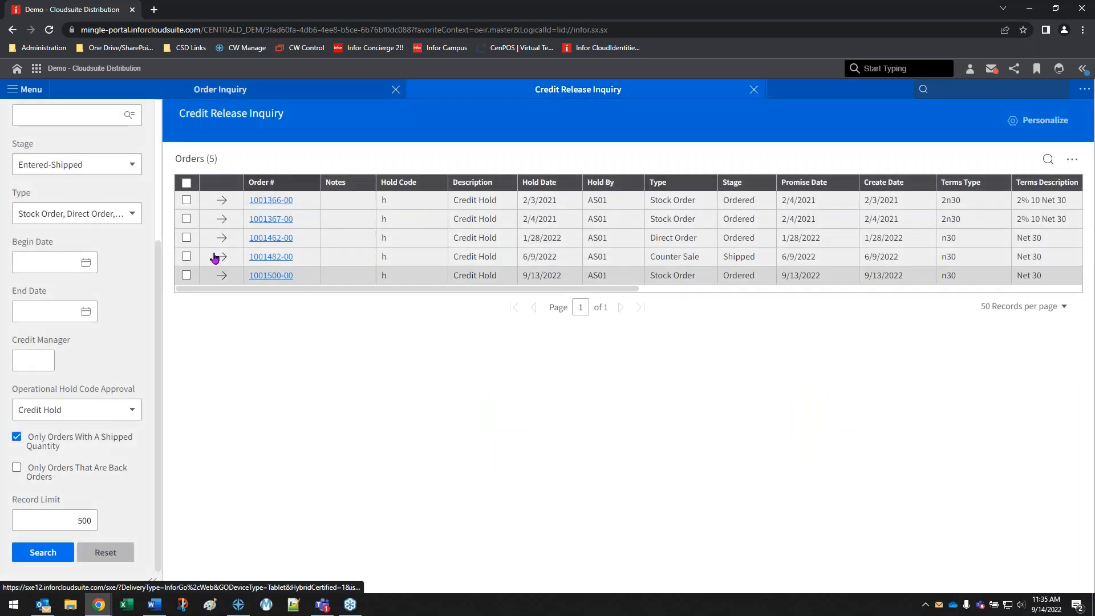
scroll(132, 425, "up", 2)
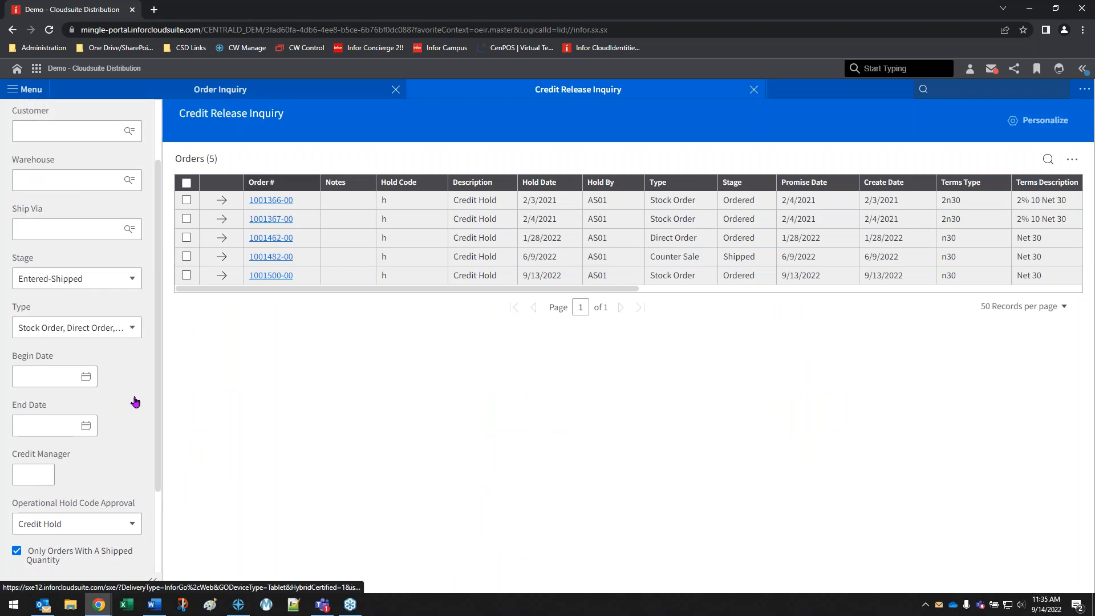
scroll(132, 495, "down", 2)
left_click(105, 559)
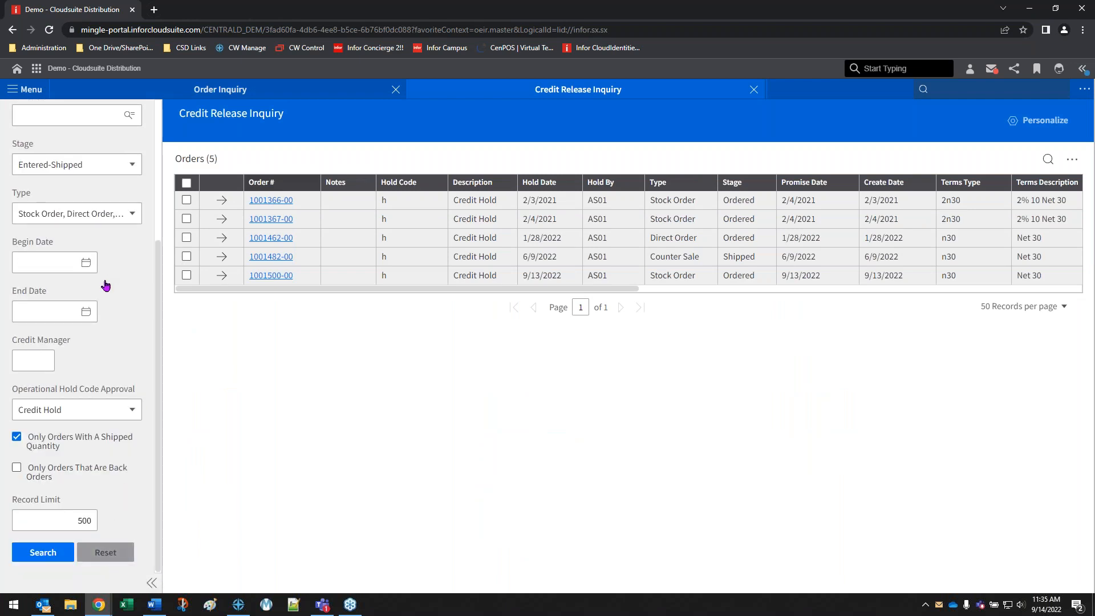
Keep the Hold Code Search Type at Operational Hold Codes and search for held orders with Operational Hold Code Approval left blank
scroll(106, 278, "up", 3)
scroll(106, 282, "up", 2)
left_click(123, 167)
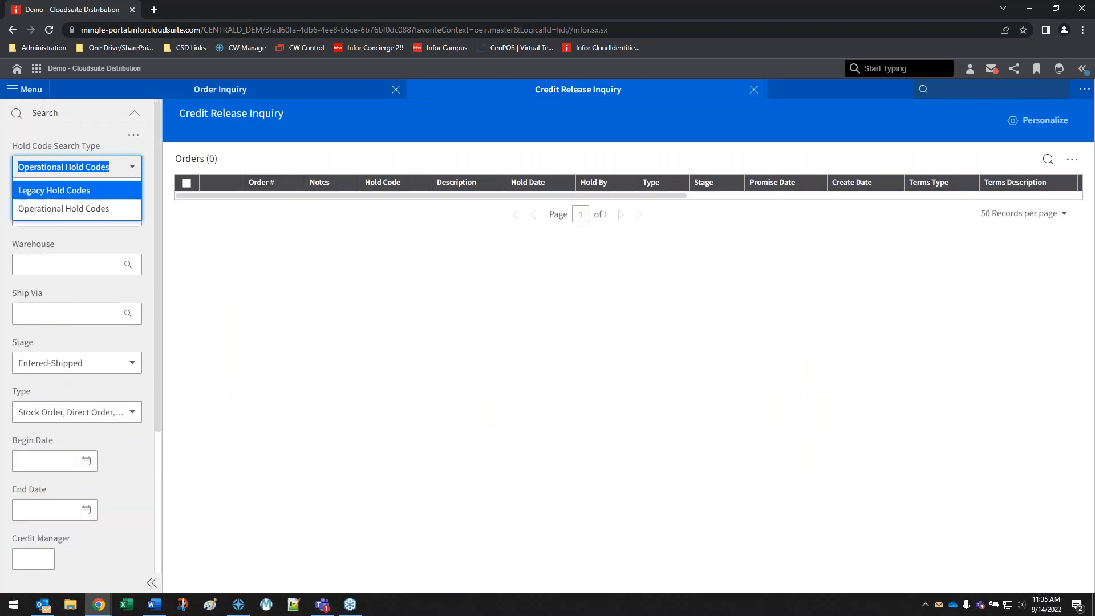
left_click(91, 209)
scroll(30, 570, "down", 3)
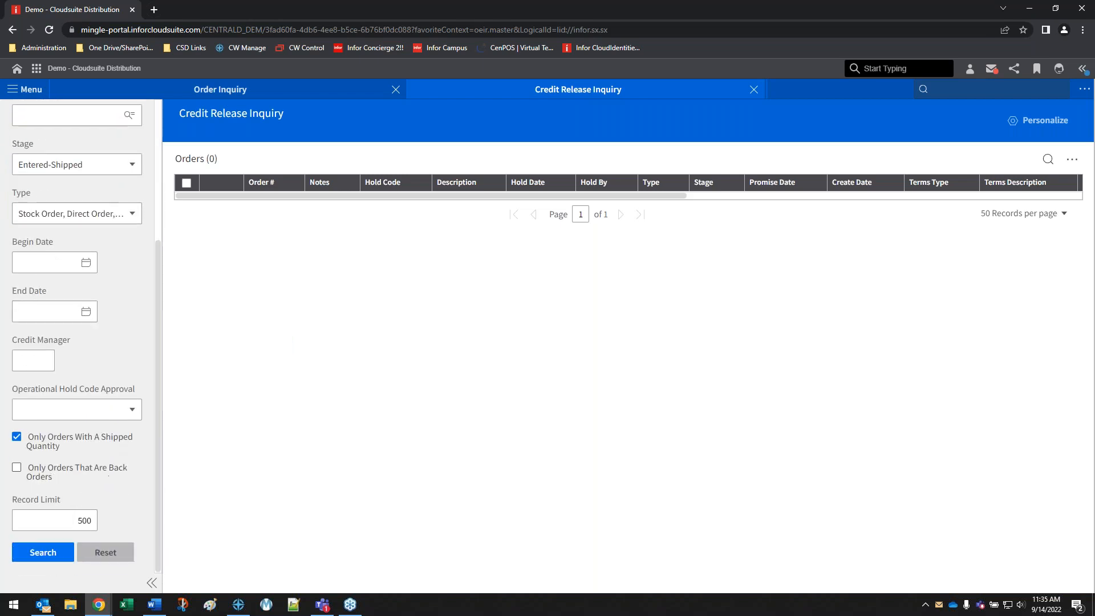
left_click(38, 553)
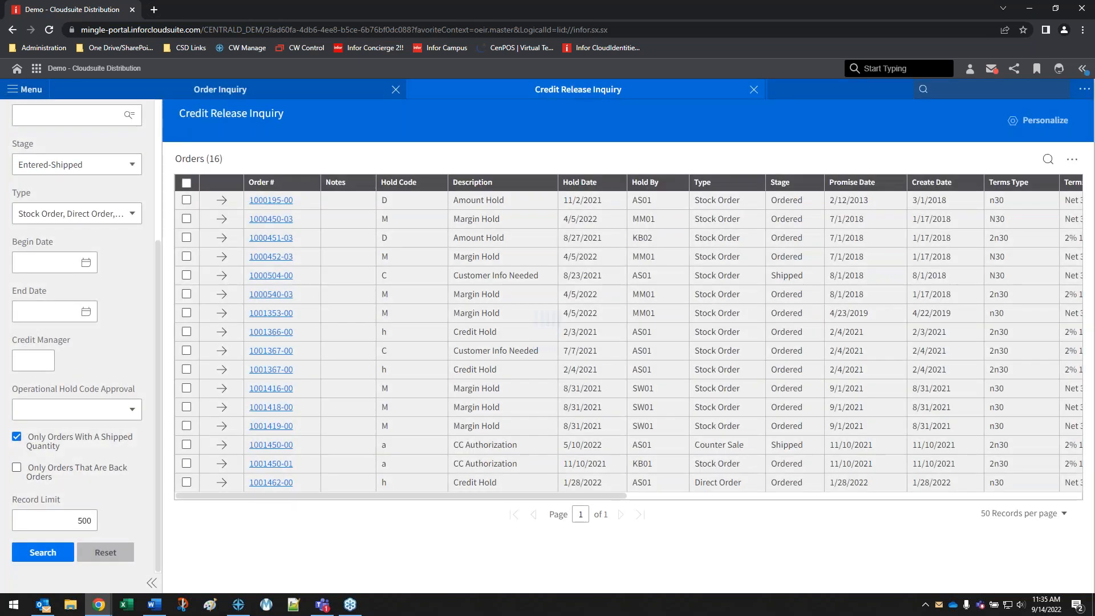
Open the Operational Hold Code Approval of the direct order held on 1/28/2022
left_click(224, 483)
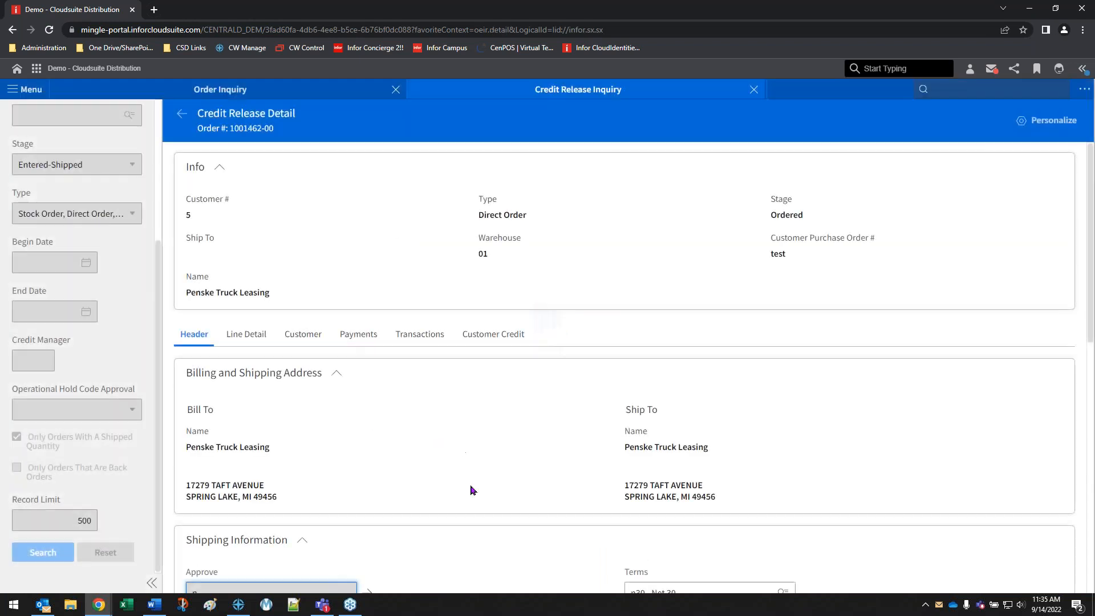
scroll(457, 491, "down", 8)
scroll(384, 252, "up", 3)
left_click(367, 252)
left_click(369, 252)
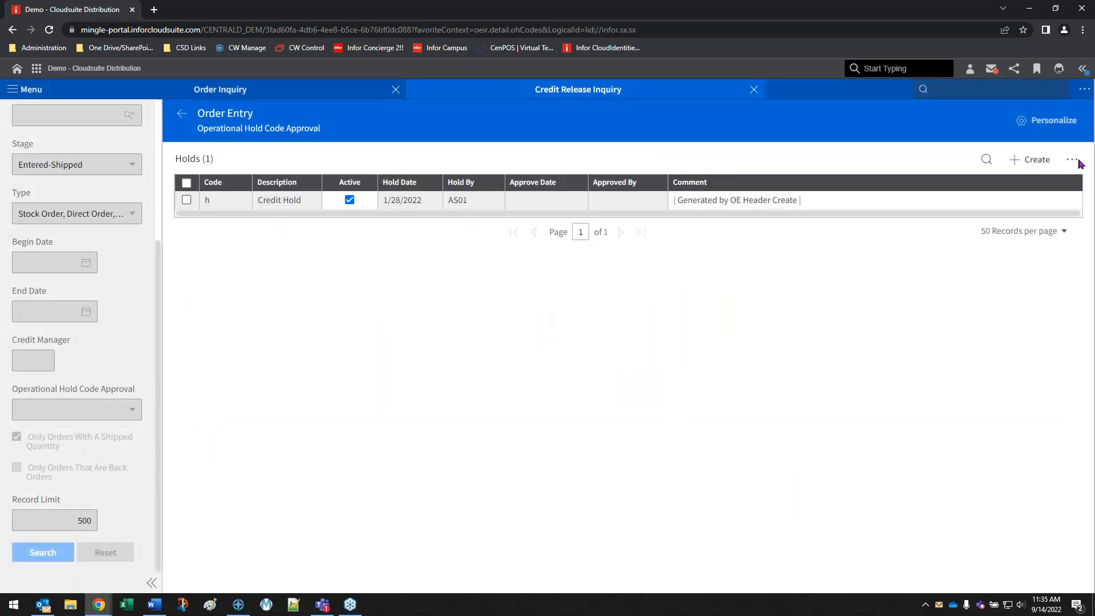
Start a new extension of the Operational Hold Code Approval create view at the Company level
left_click(1085, 91)
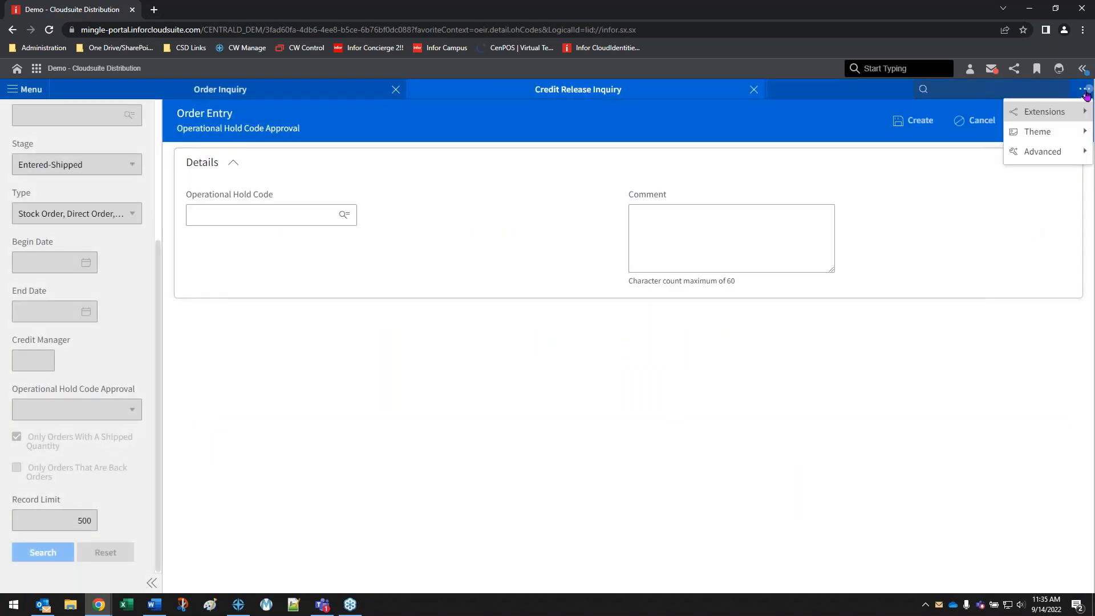
mouse_move(1048, 111)
mouse_move(977, 113)
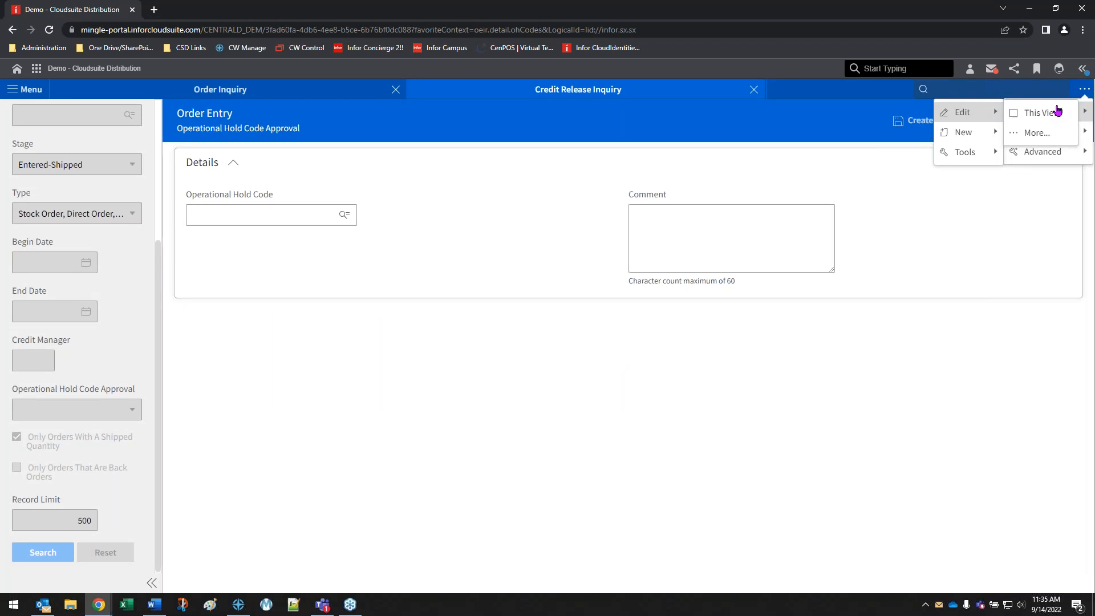
left_click(1046, 132)
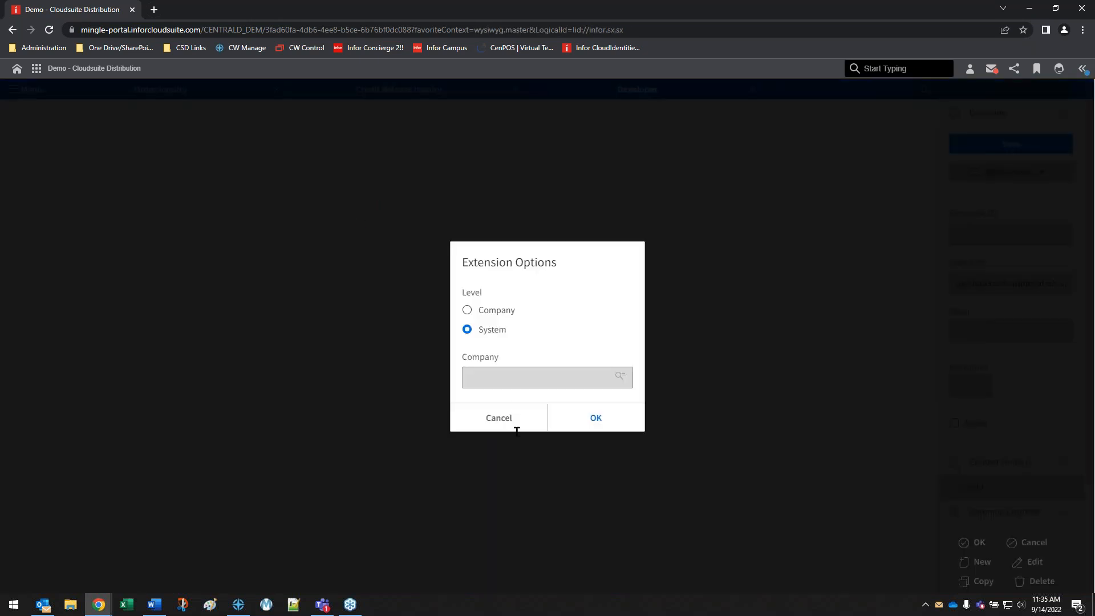
left_click(494, 311)
left_click(615, 417)
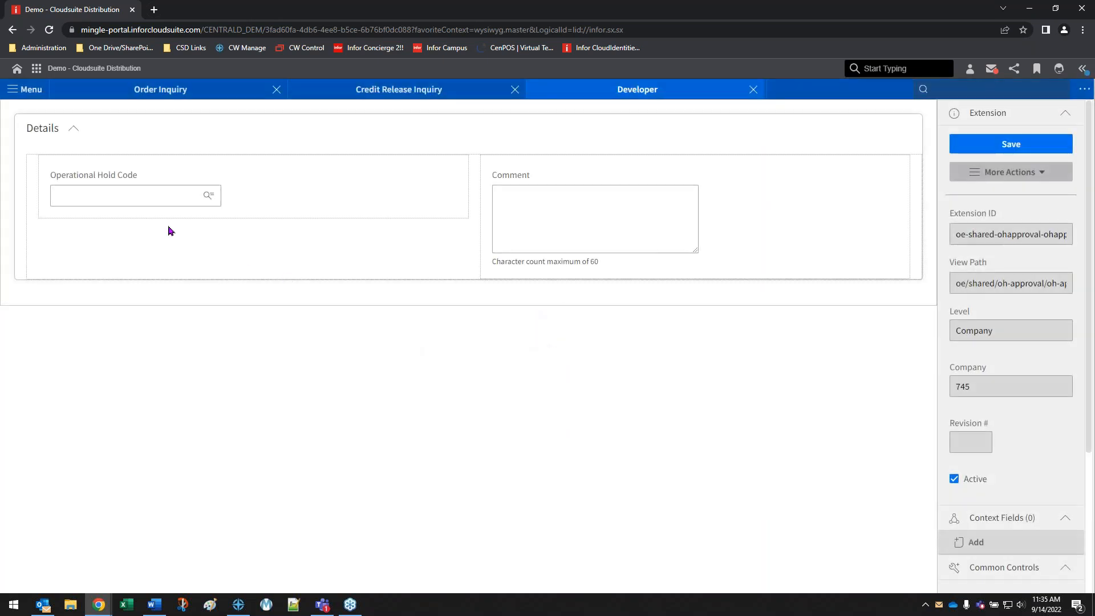
Examine the Comment field's attributes, including its Required option and Required Condition, and leave the field without editing it
left_click(489, 195)
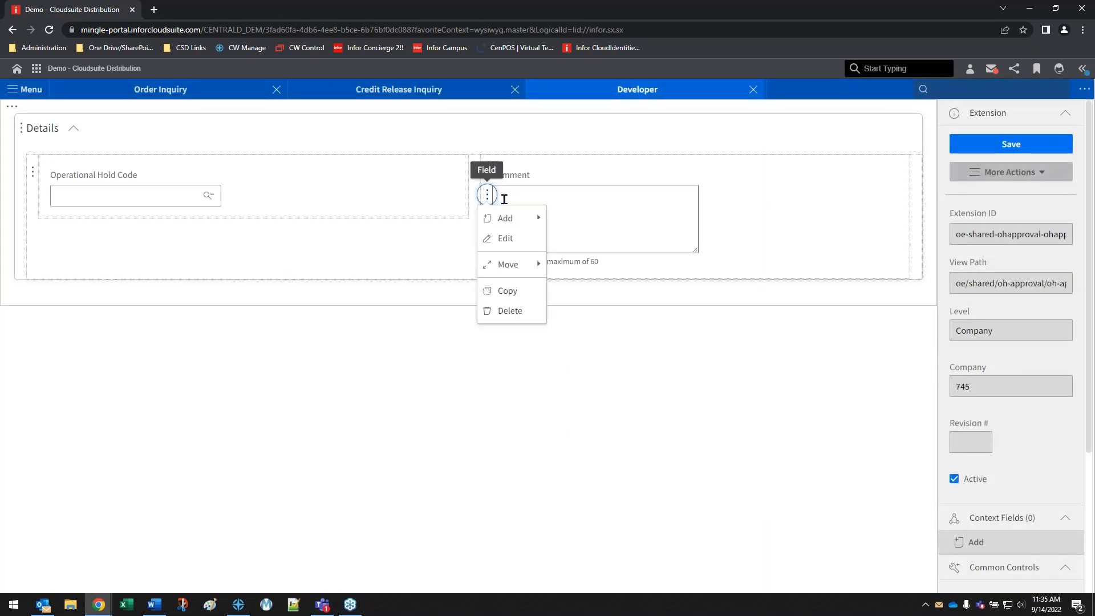
left_click(505, 238)
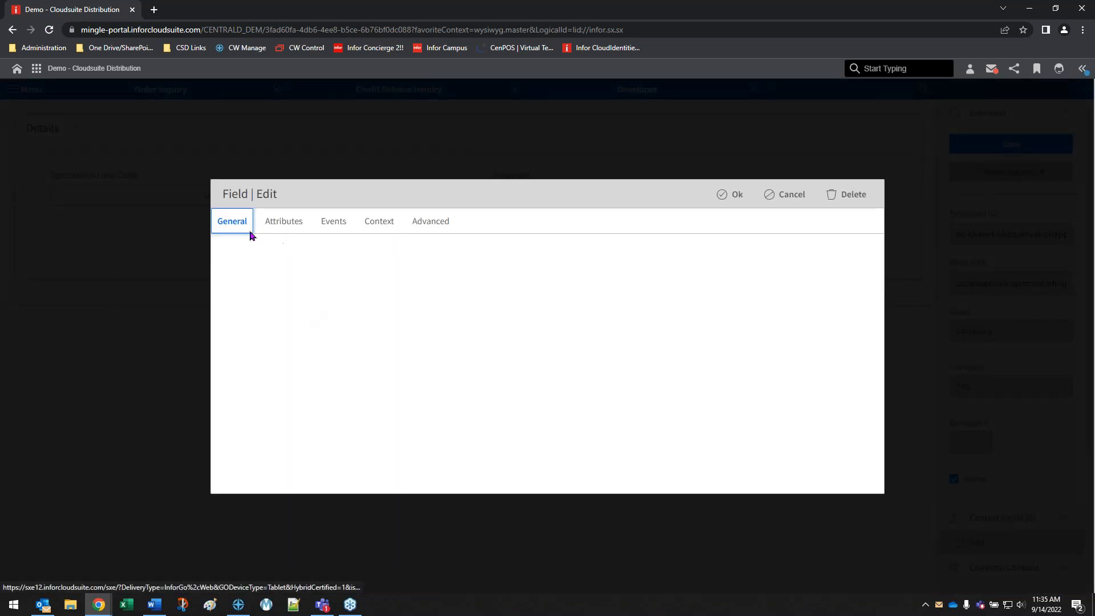
left_click(301, 223)
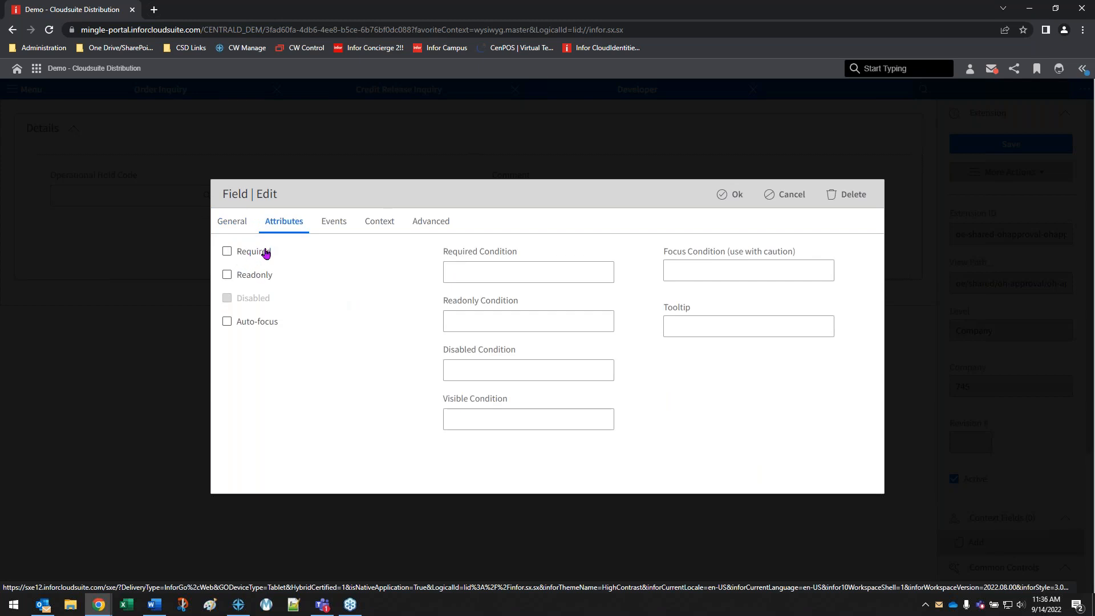
left_click(792, 195)
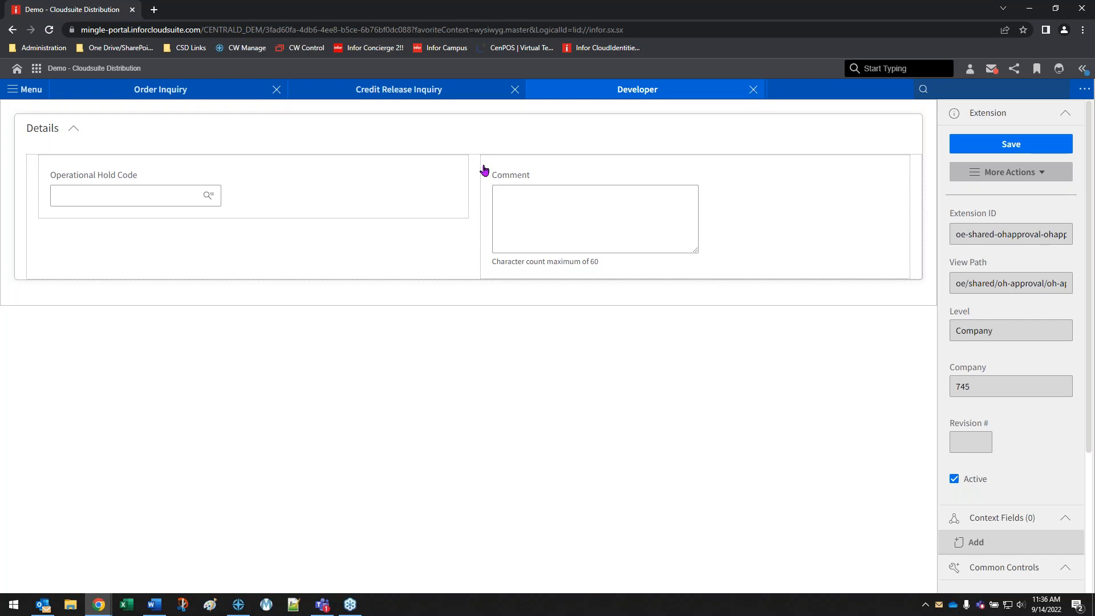
Close the extension without saving, and leave Credit Release Inquiry after cancelling the new hold code entry
left_click(753, 90)
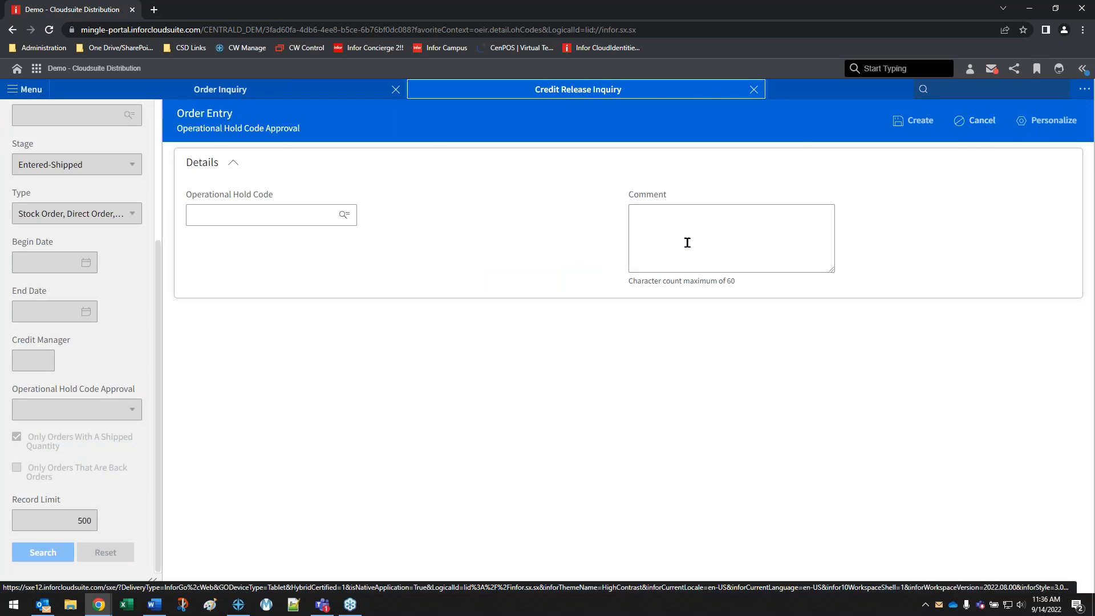
left_click(982, 127)
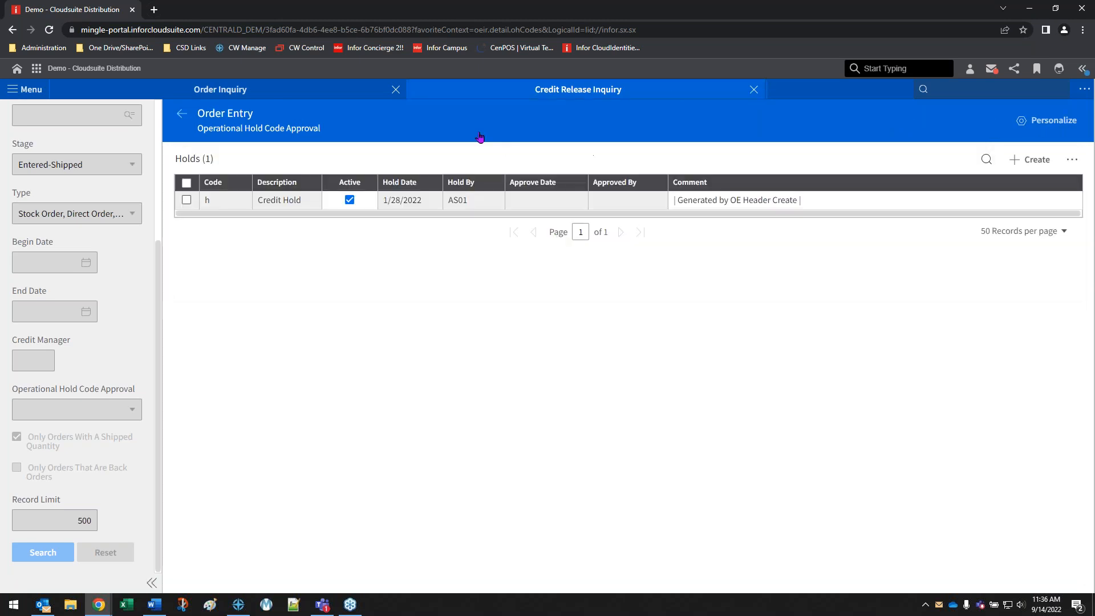
left_click(754, 90)
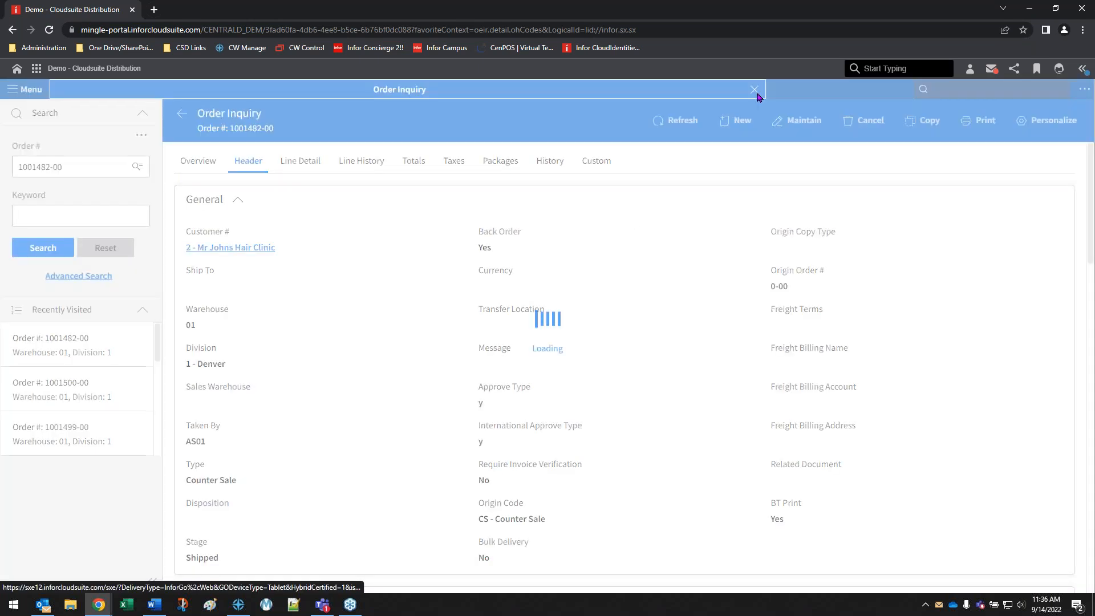